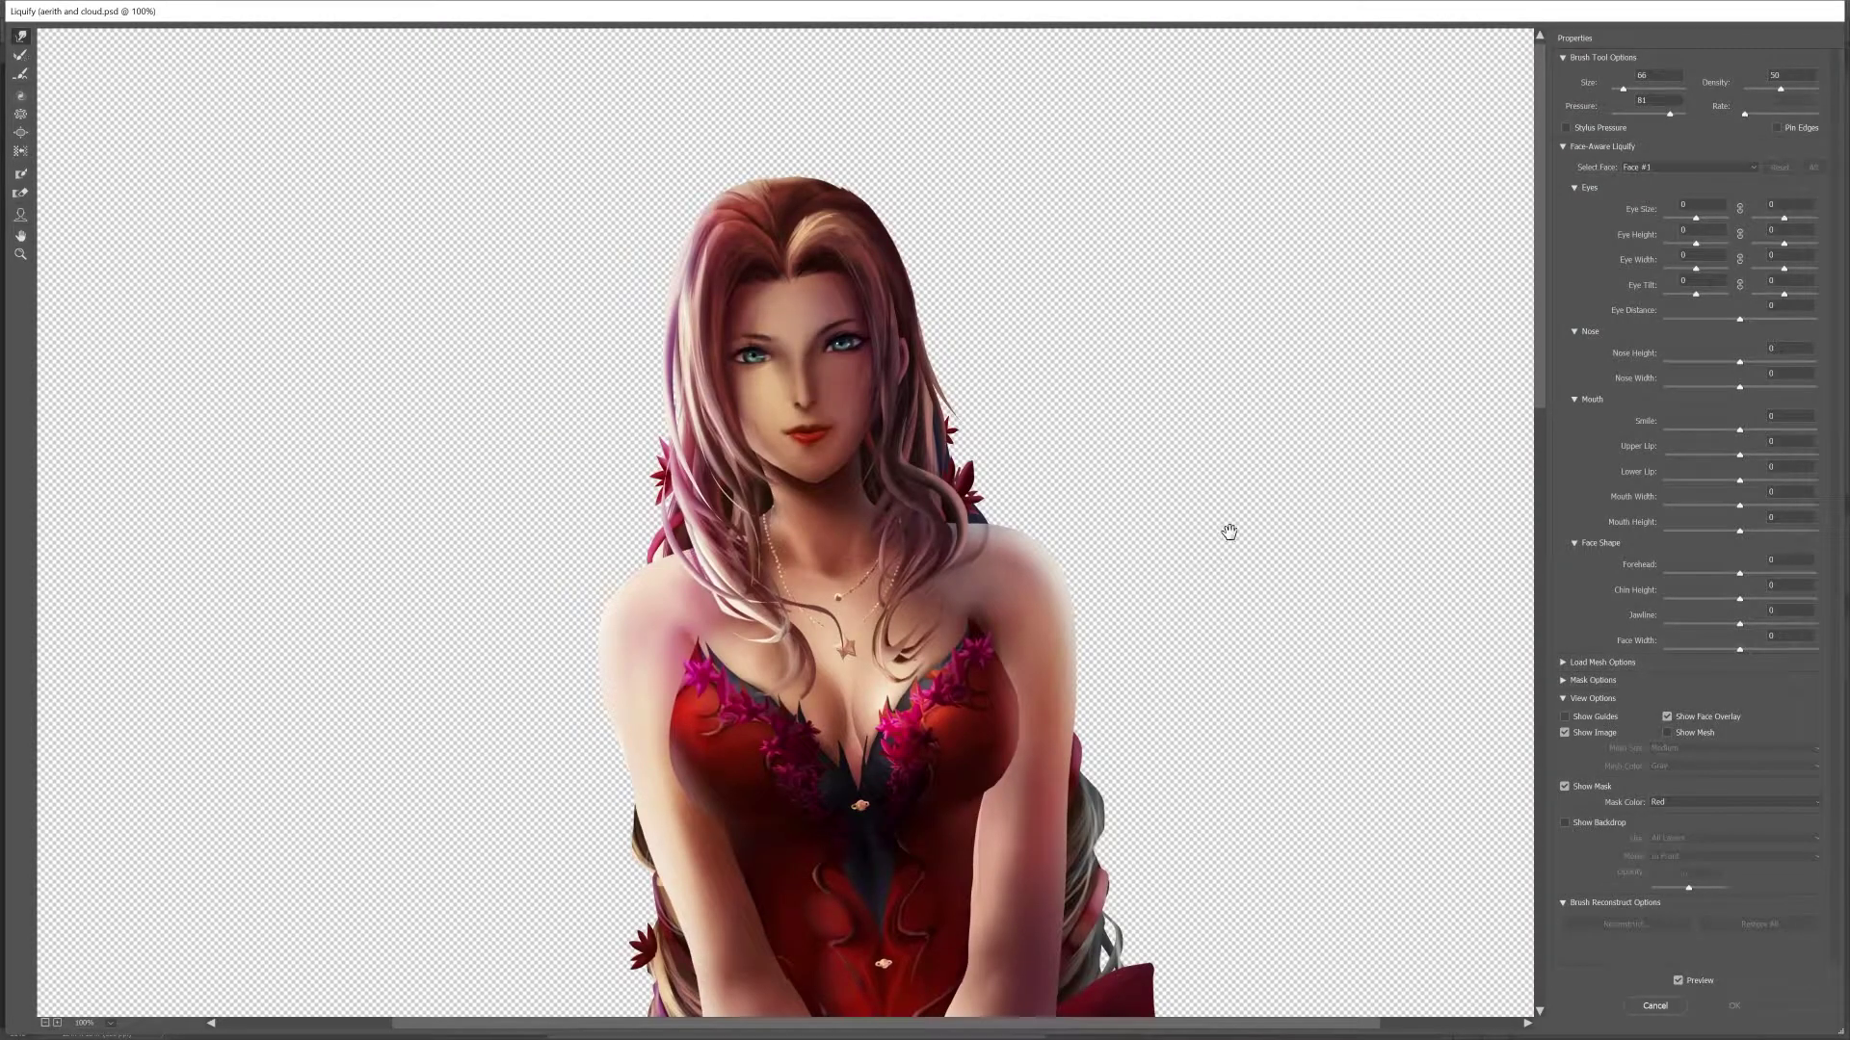
# - Try warping the woman's head and hair in Liquify with a size 177 Forward Warp brush, and cancel the filter
pyautogui.moveTo(1230, 532); pyautogui.dragTo(1333, 525)
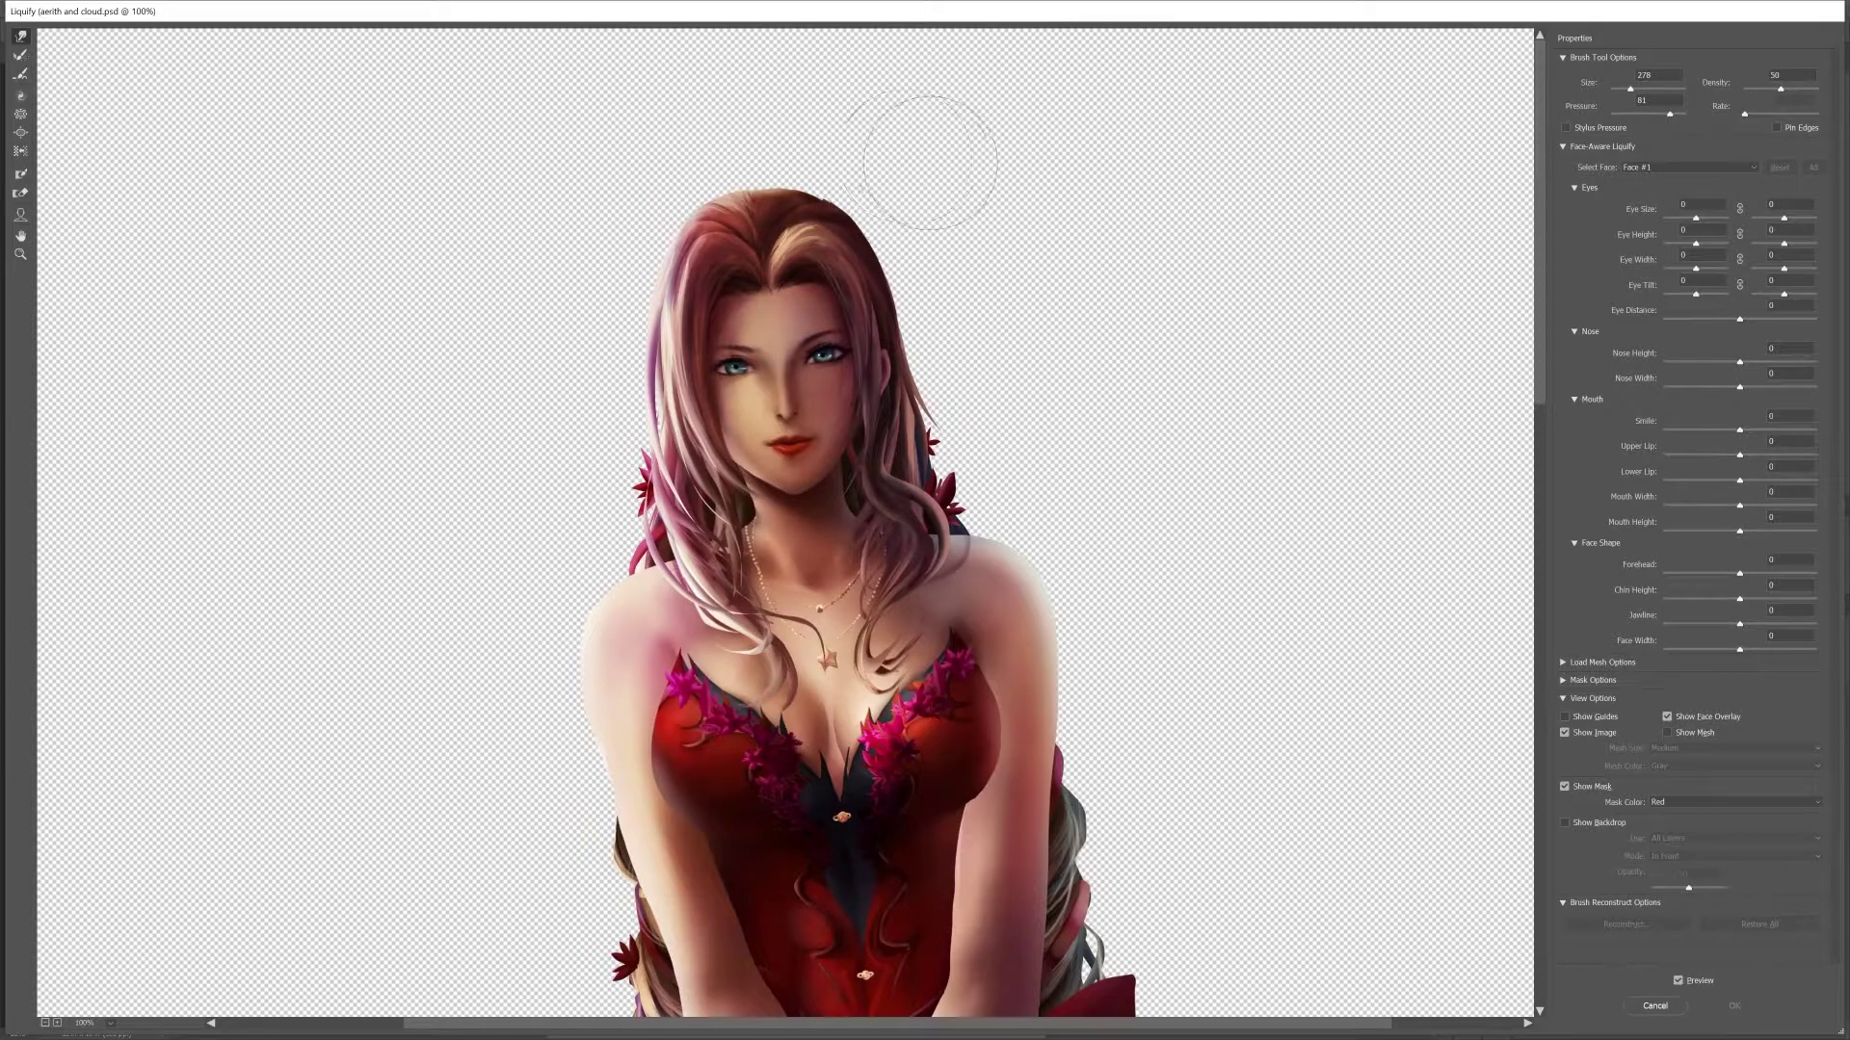
pyautogui.moveTo(1075, 308)
pyautogui.mouseDown()
pyautogui.moveTo(1099, 306)
pyautogui.moveTo(999, 318)
pyautogui.mouseUp()
pyautogui.moveTo(855, 173)
pyautogui.mouseDown()
pyautogui.moveTo(818, 193)
pyautogui.moveTo(804, 159)
pyautogui.moveTo(846, 113)
pyautogui.moveTo(781, 270)
pyautogui.moveTo(771, 385)
pyautogui.moveTo(809, 414)
pyautogui.moveTo(927, 326)
pyautogui.moveTo(800, 347)
pyautogui.moveTo(819, 385)
pyautogui.moveTo(954, 318)
pyautogui.mouseUp()
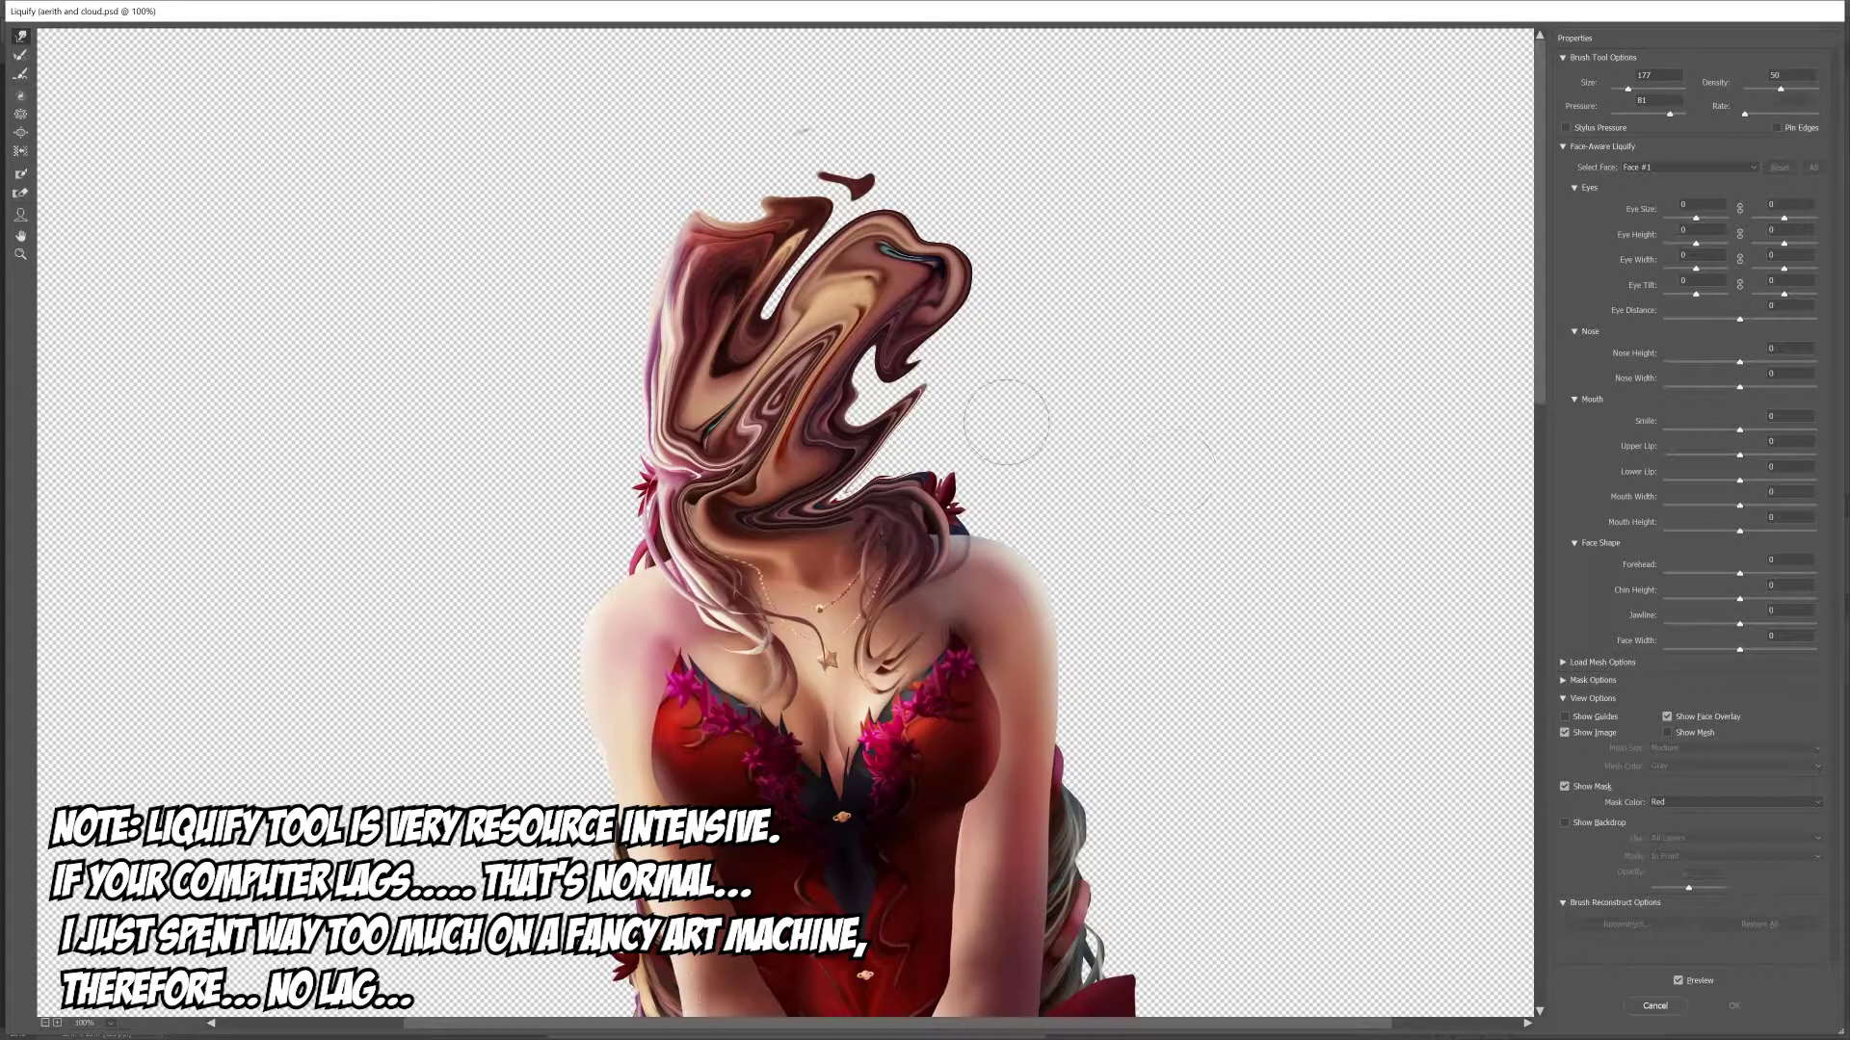
pyautogui.click(1655, 1006)
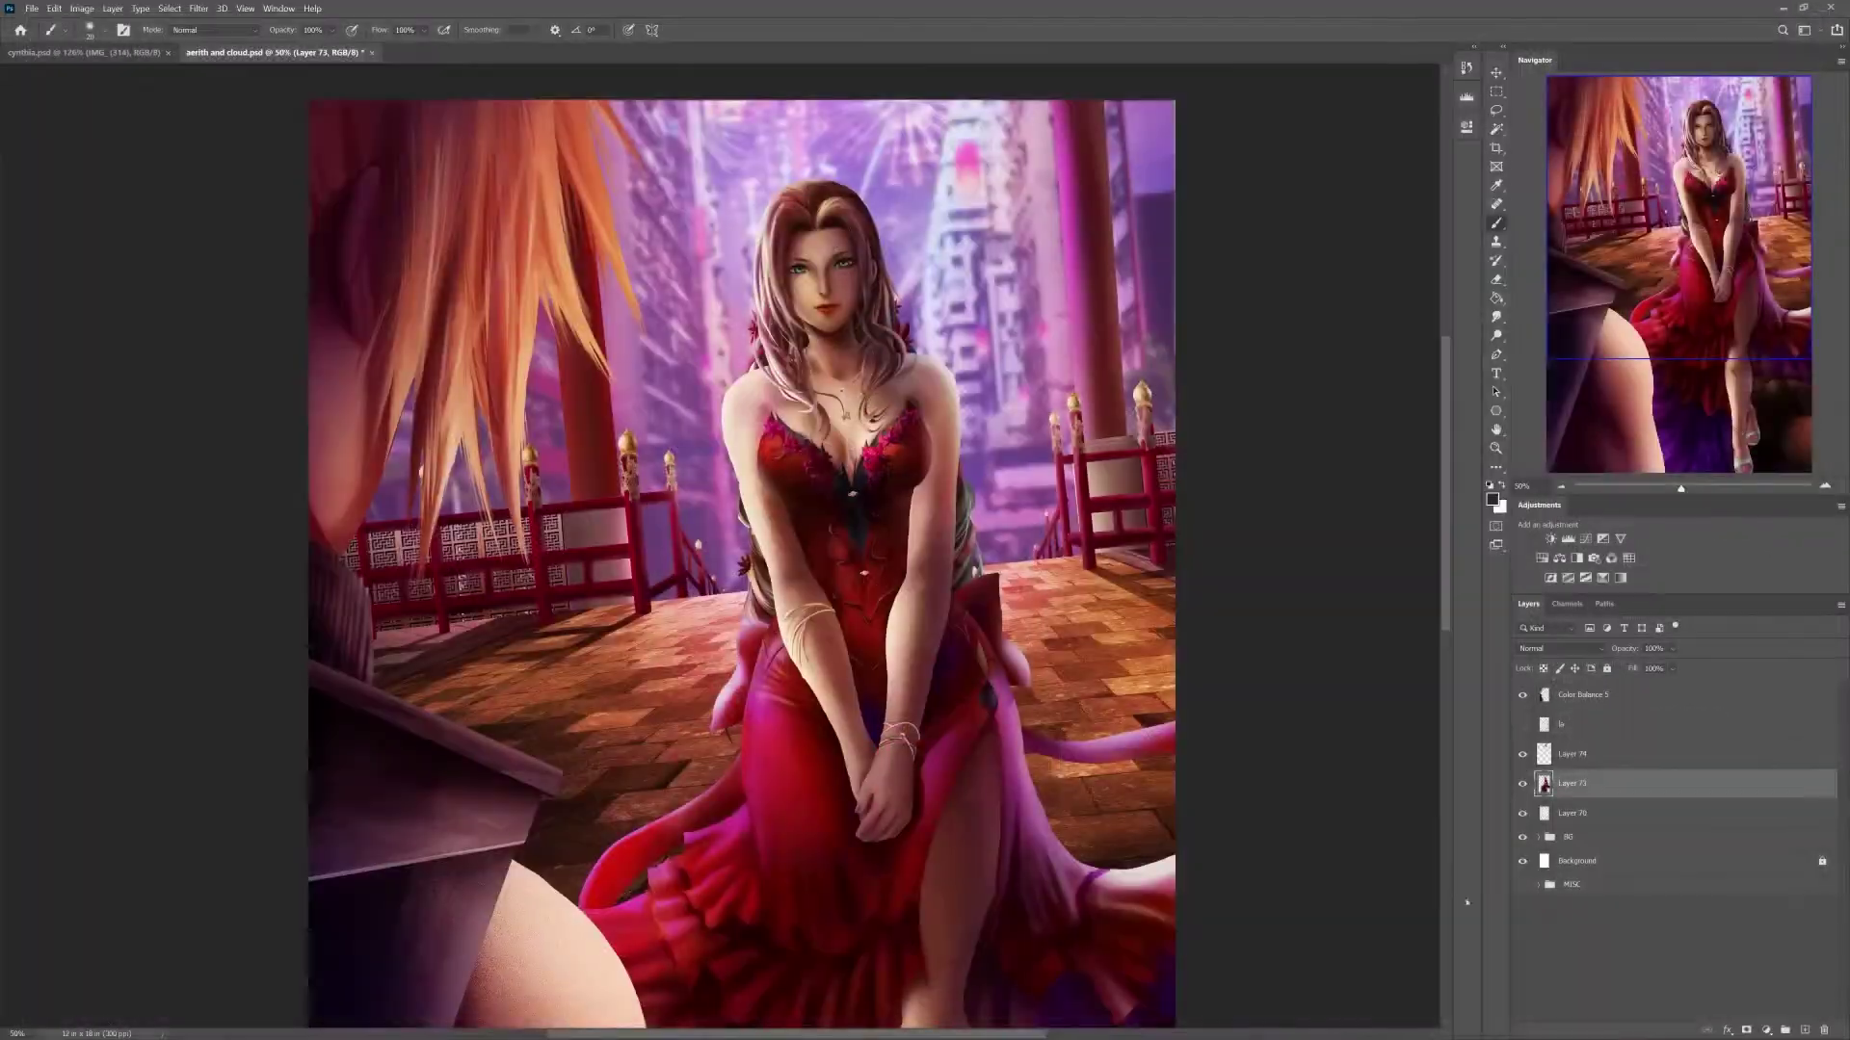
# - Open the Liquify filter on Layer 73 to view the full figure, and close it without applying changes
pyautogui.hotkey('ctrl', '+')
pyautogui.moveTo(1138, 772); pyautogui.dragTo(1177, 758)
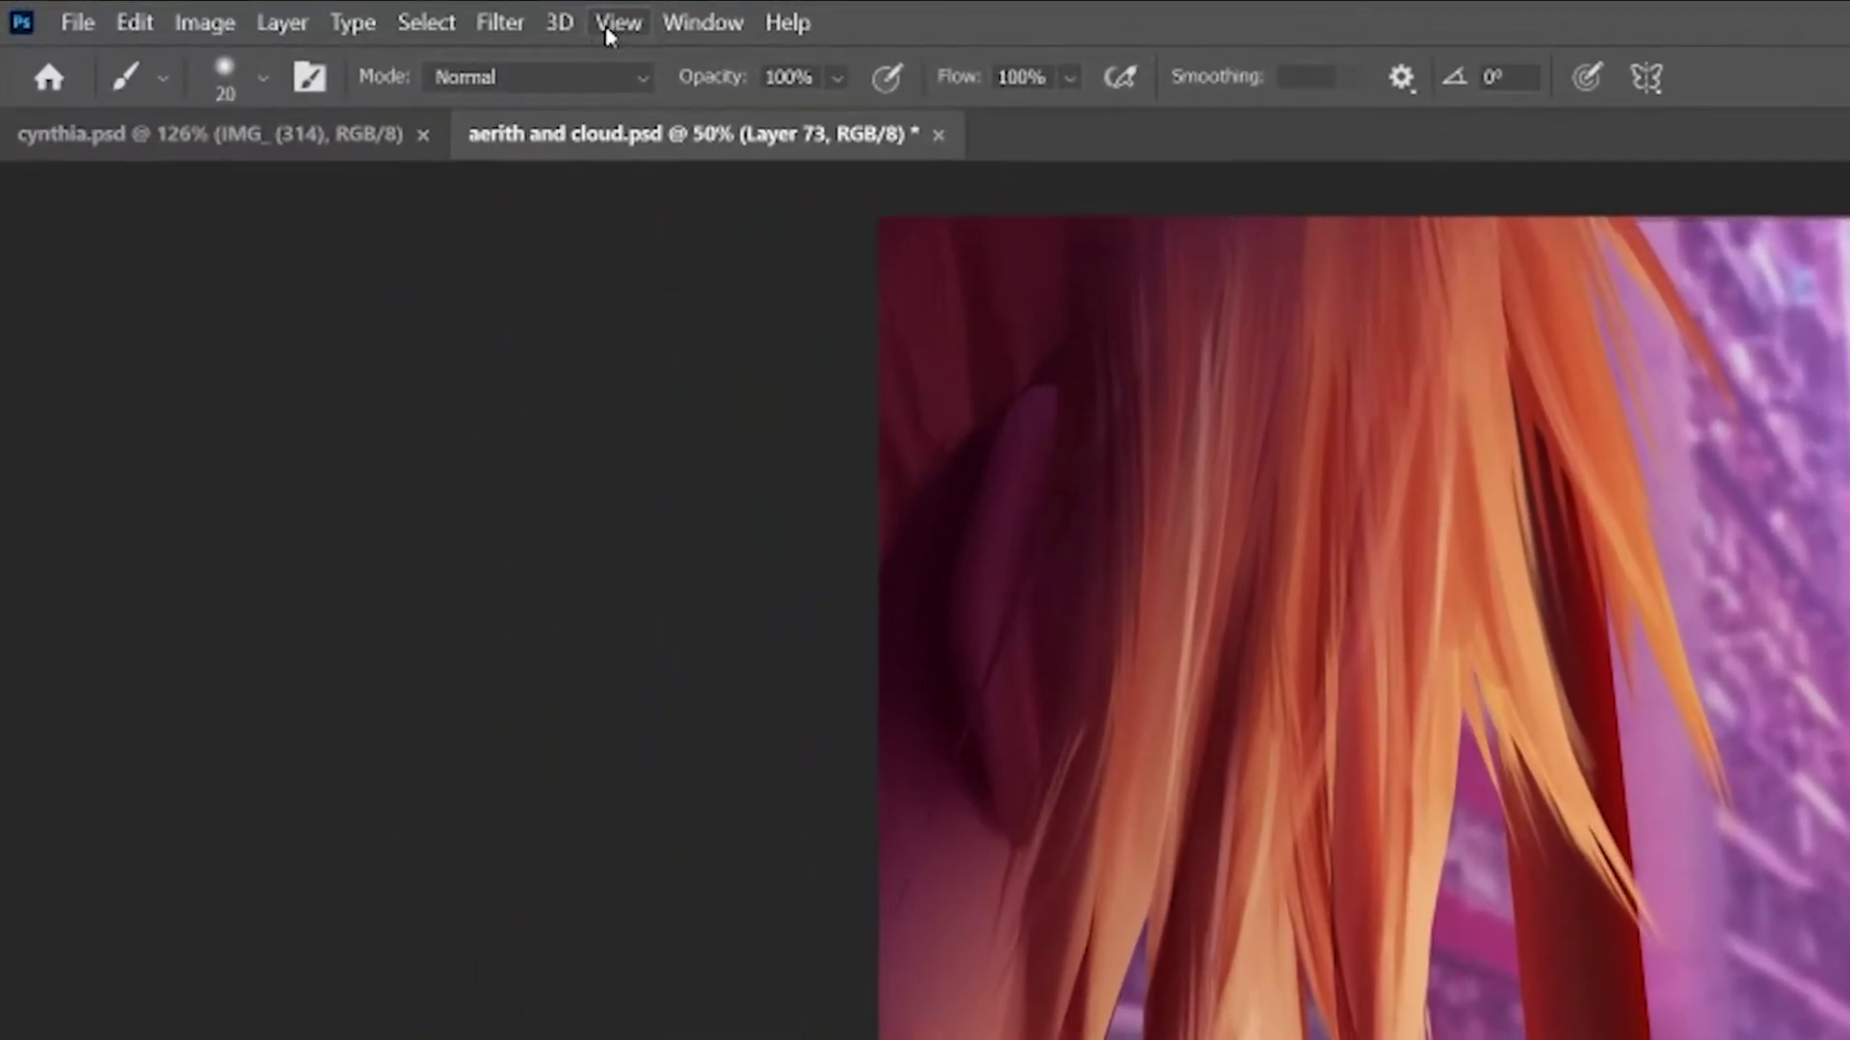
pyautogui.click(199, 8)
pyautogui.moveTo(222, 8)
pyautogui.moveTo(500, 22)
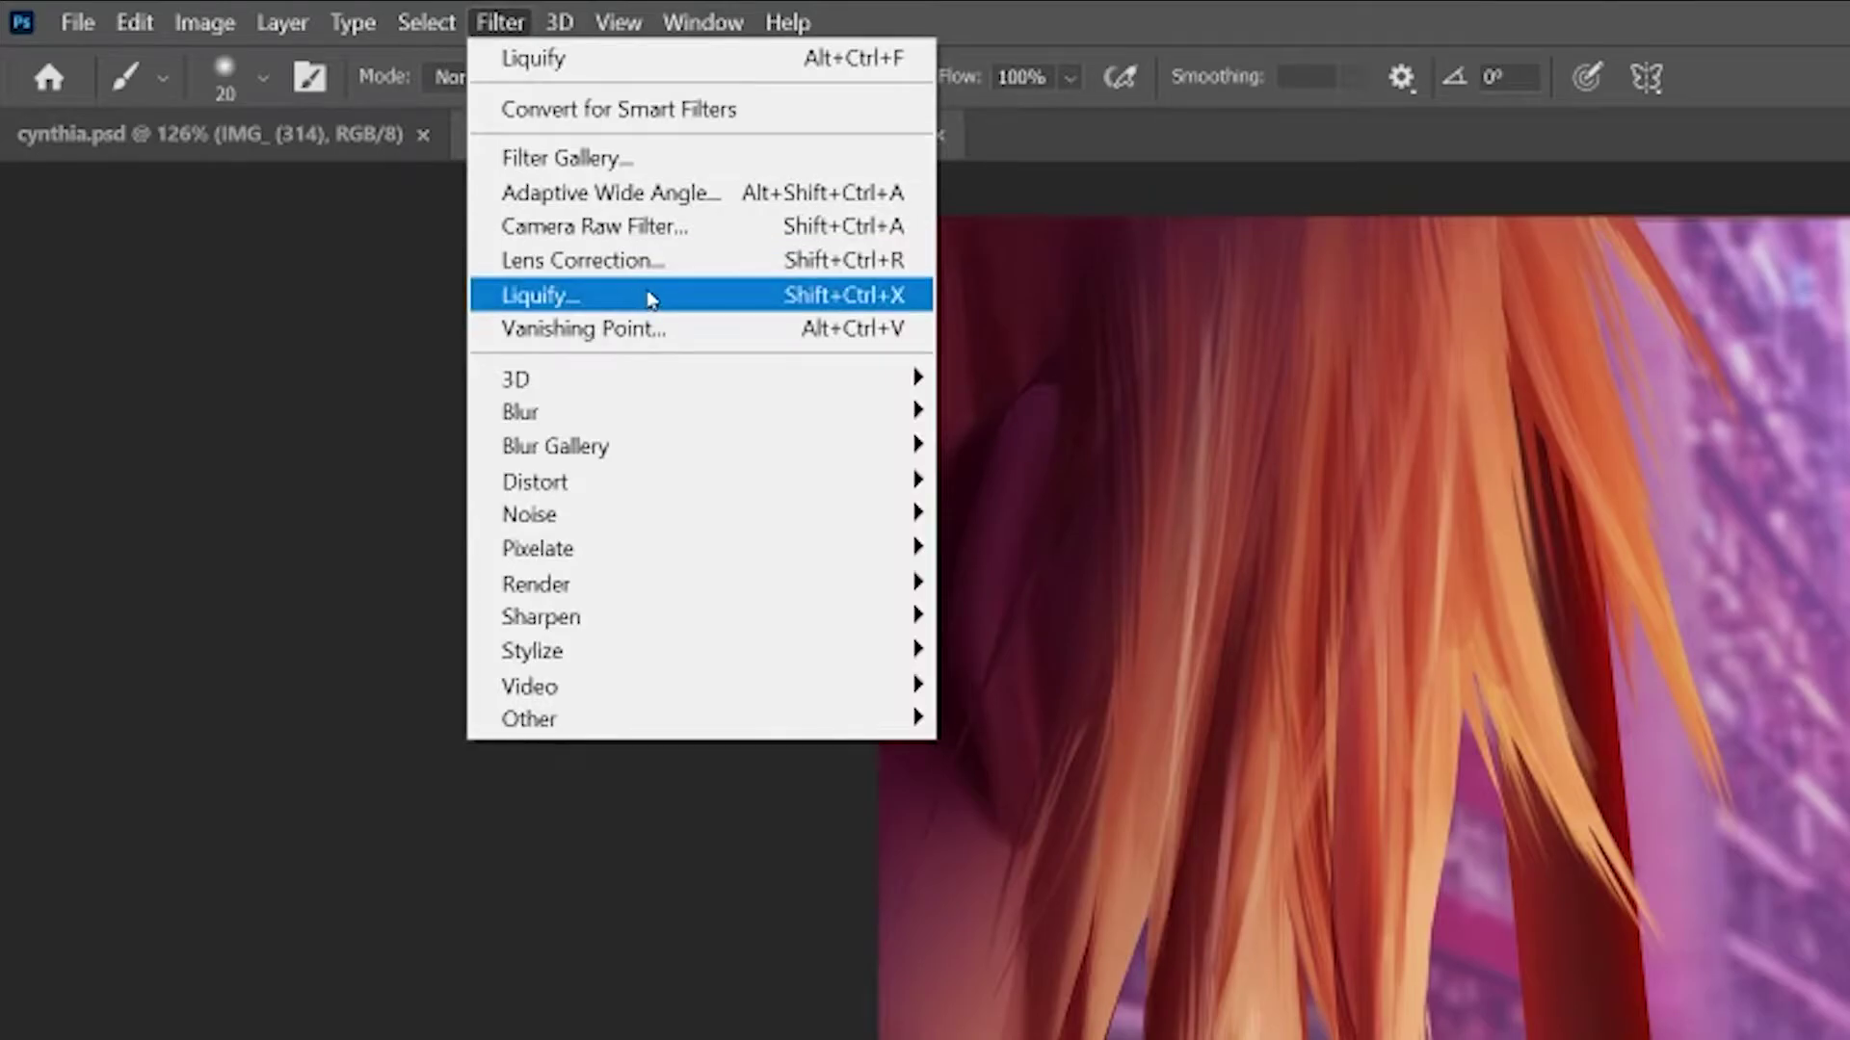
pyautogui.click(648, 297)
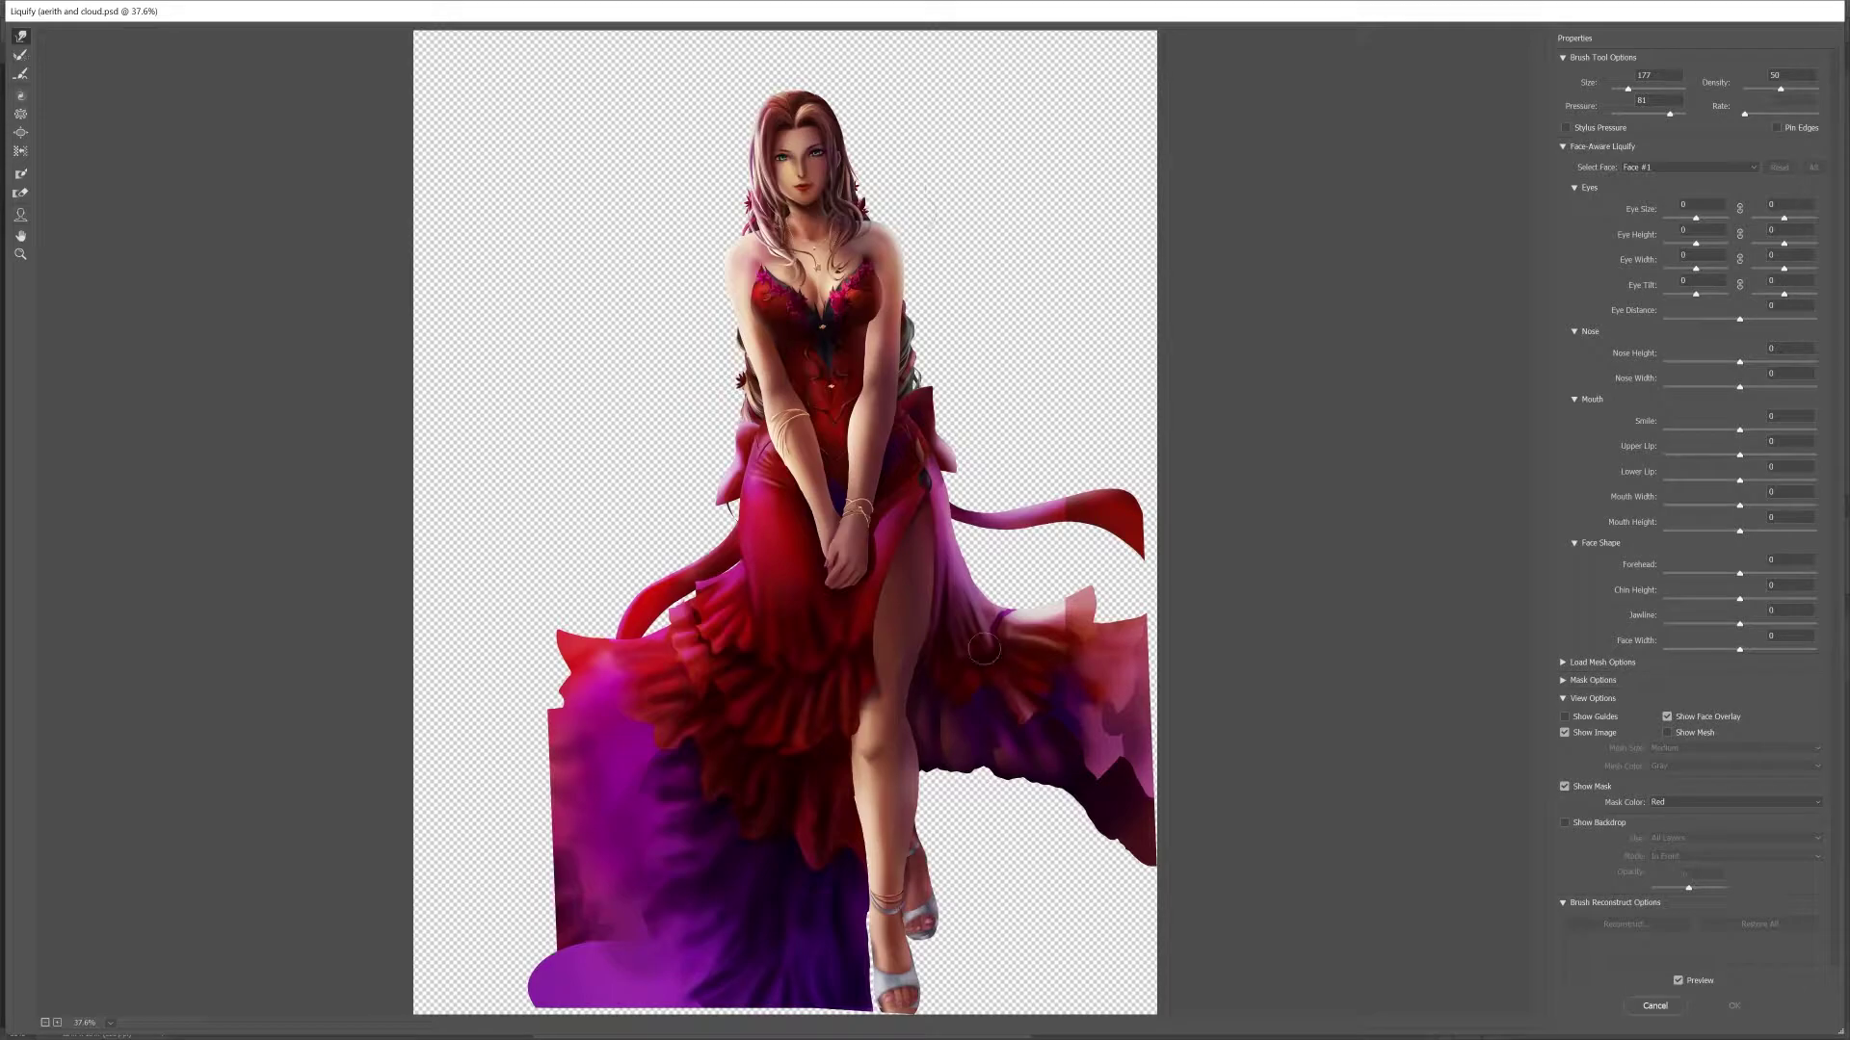
pyautogui.click(1653, 1006)
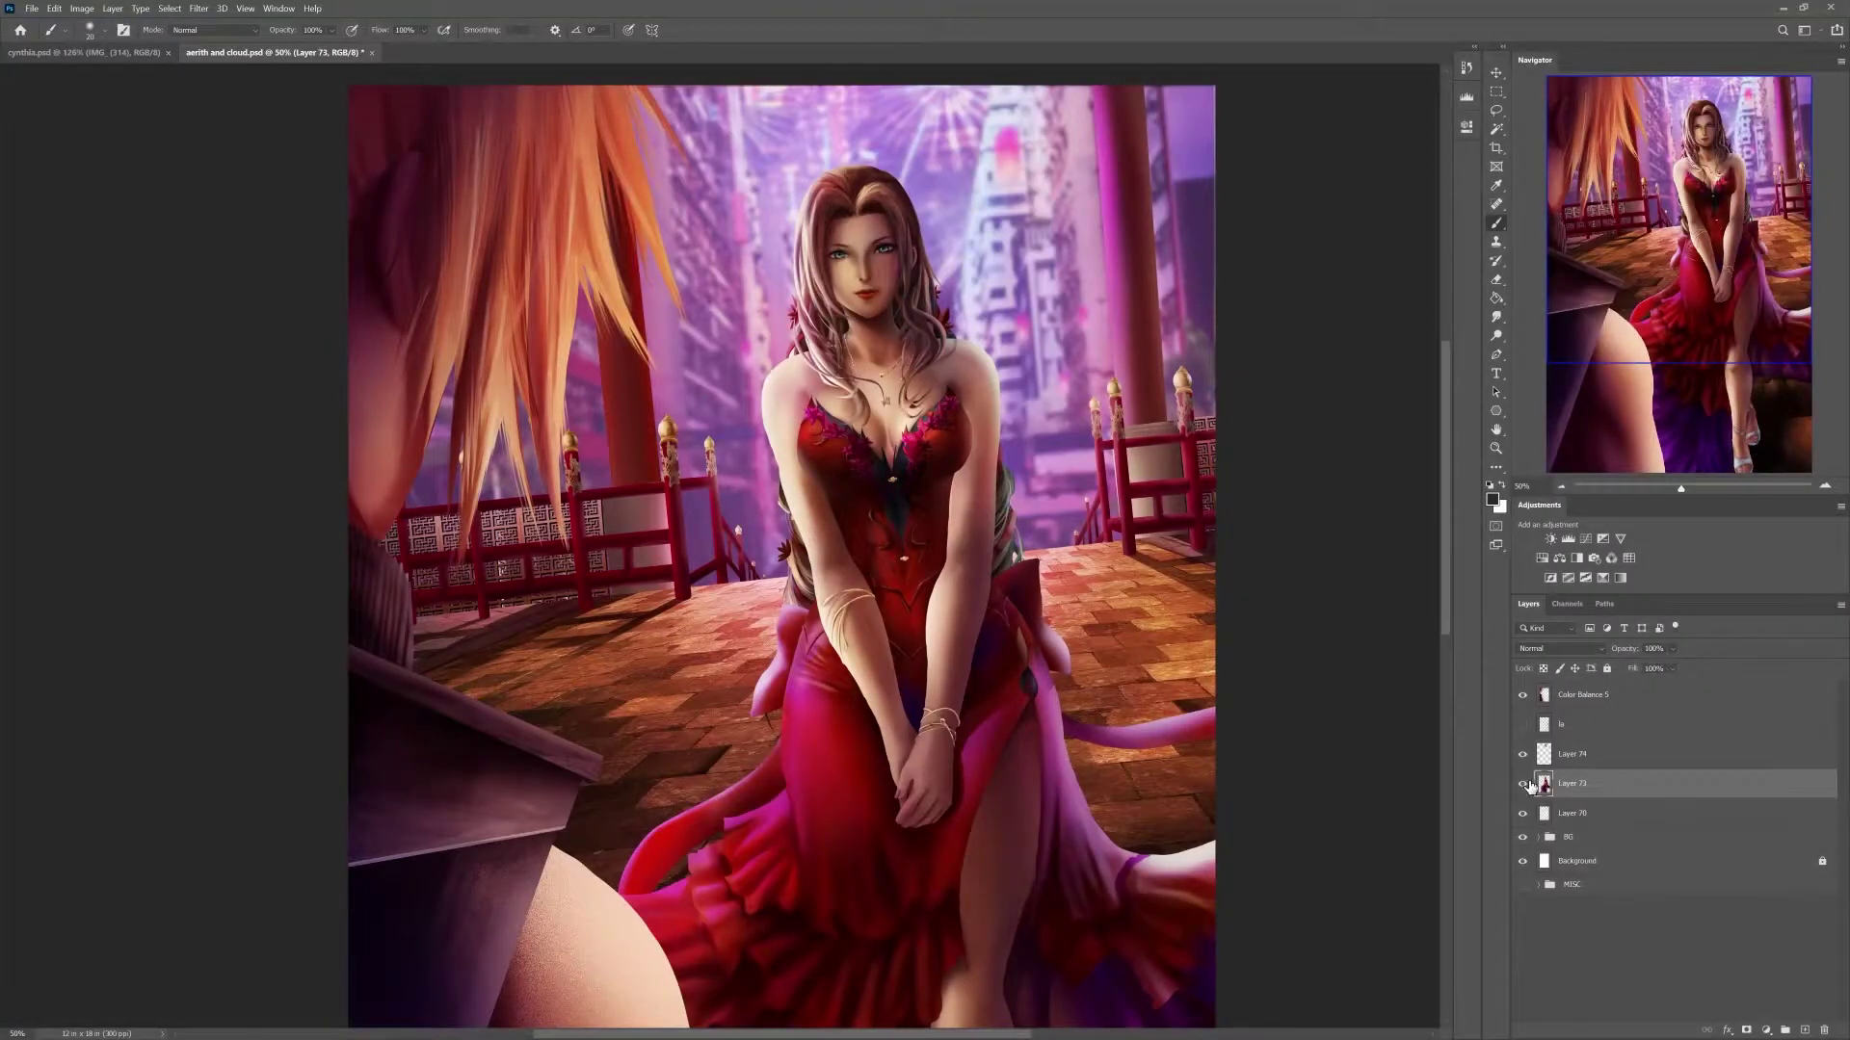
# - Hide Layer 73, select the head-only Layer 74 and open it in Liquify, closing the filter without changes
pyautogui.click(1523, 785)
pyautogui.click(1544, 754)
pyautogui.hotkey('ctrl', '+')
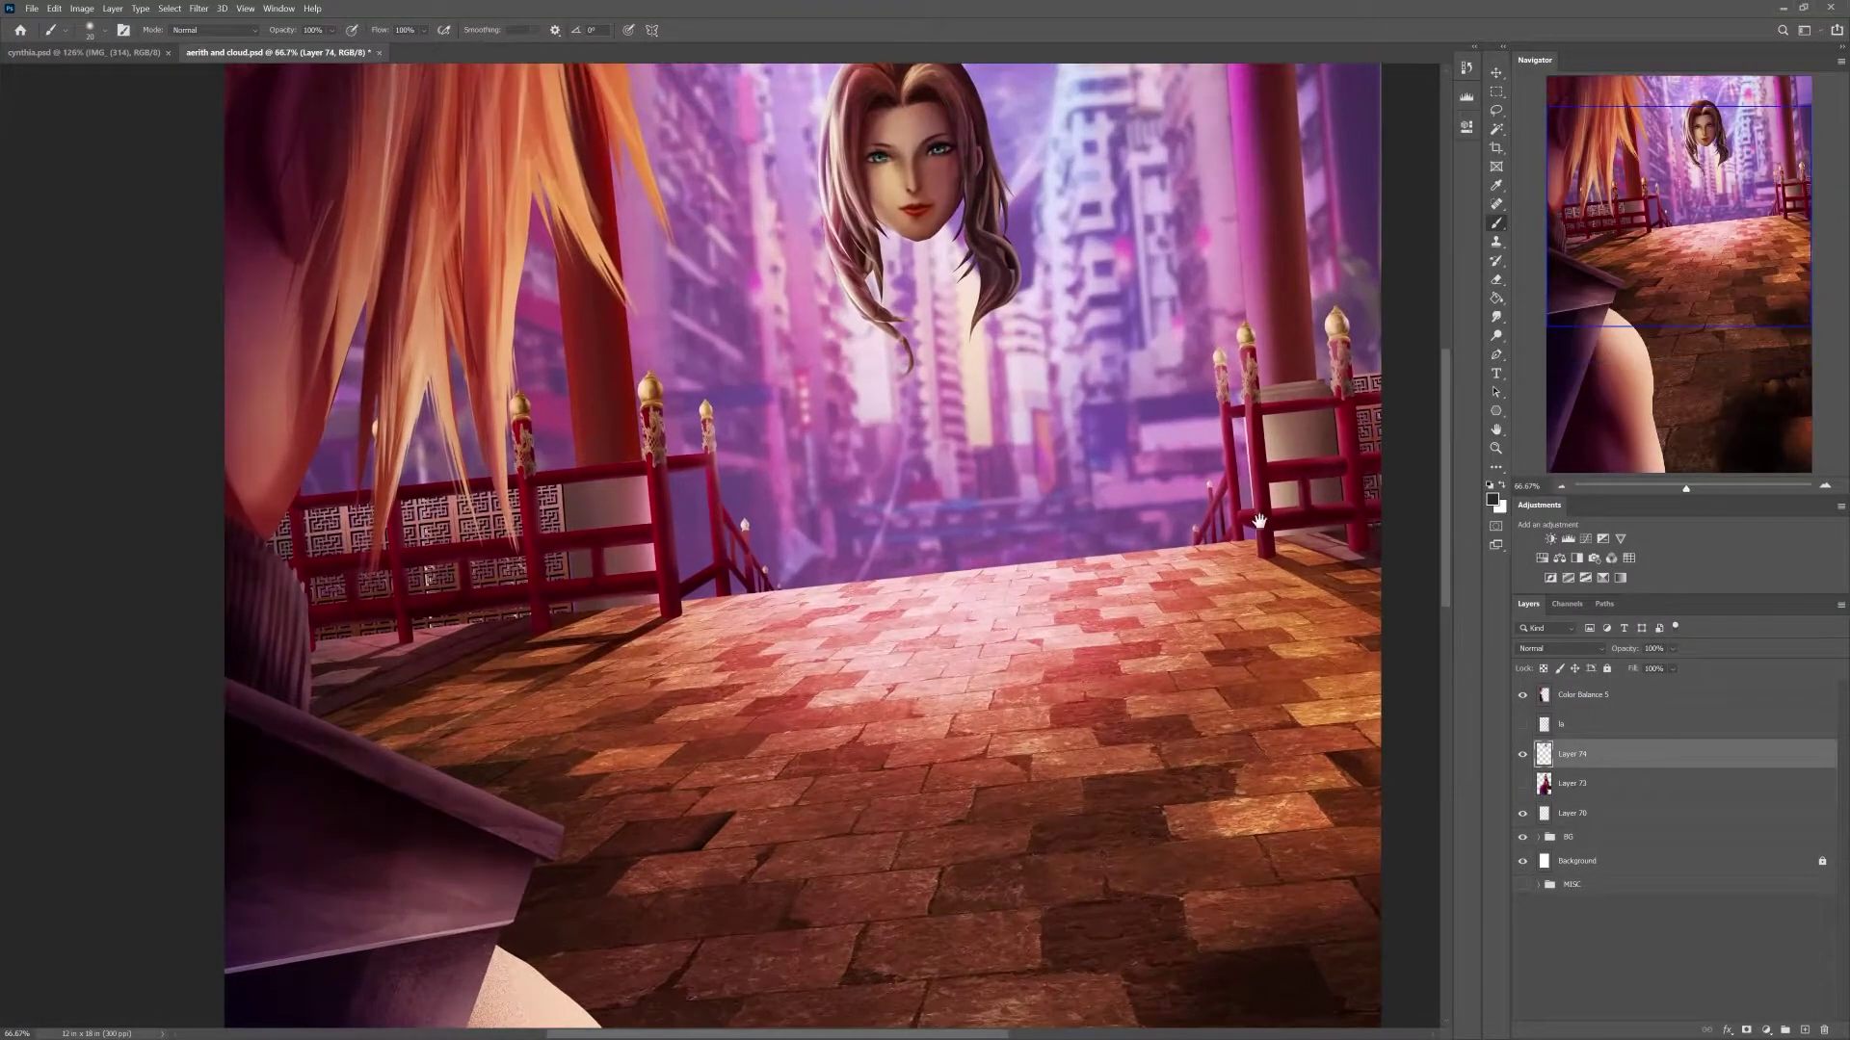
pyautogui.hotkey('ctrl', '+')
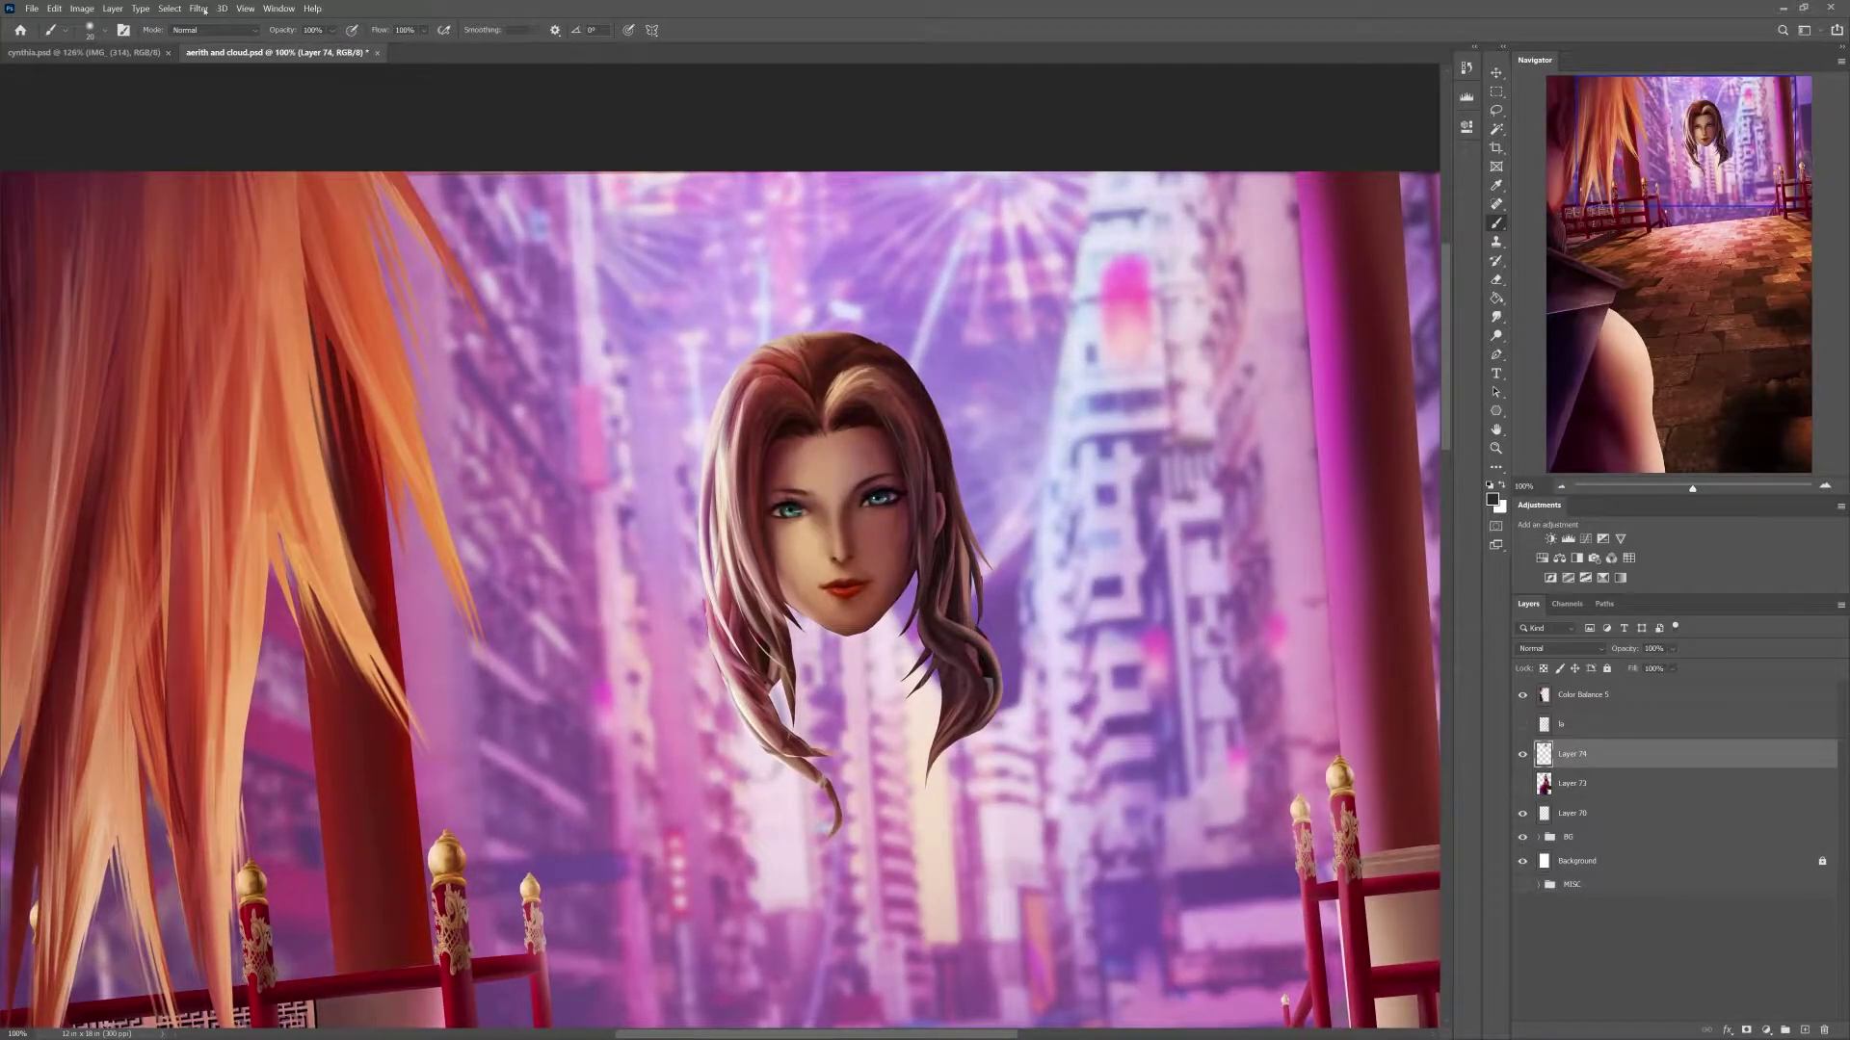
pyautogui.click(205, 9)
pyautogui.click(240, 118)
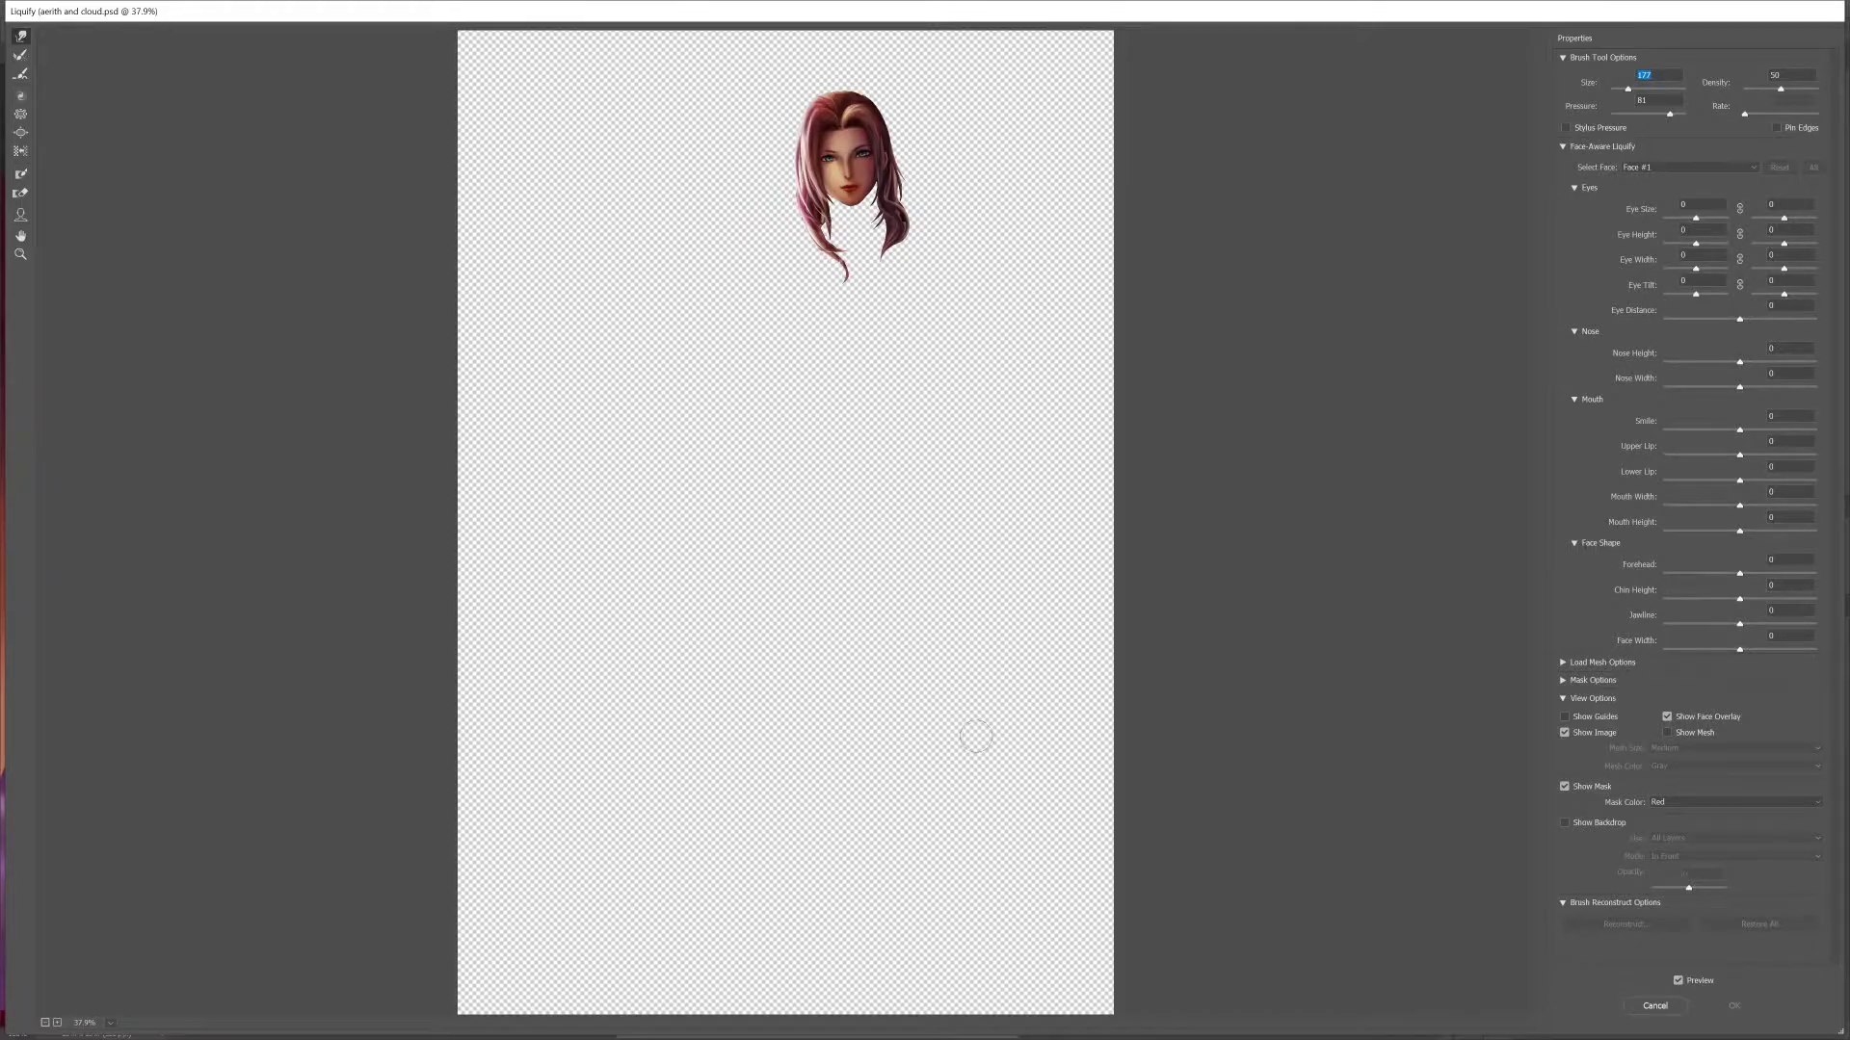
pyautogui.click(1655, 1006)
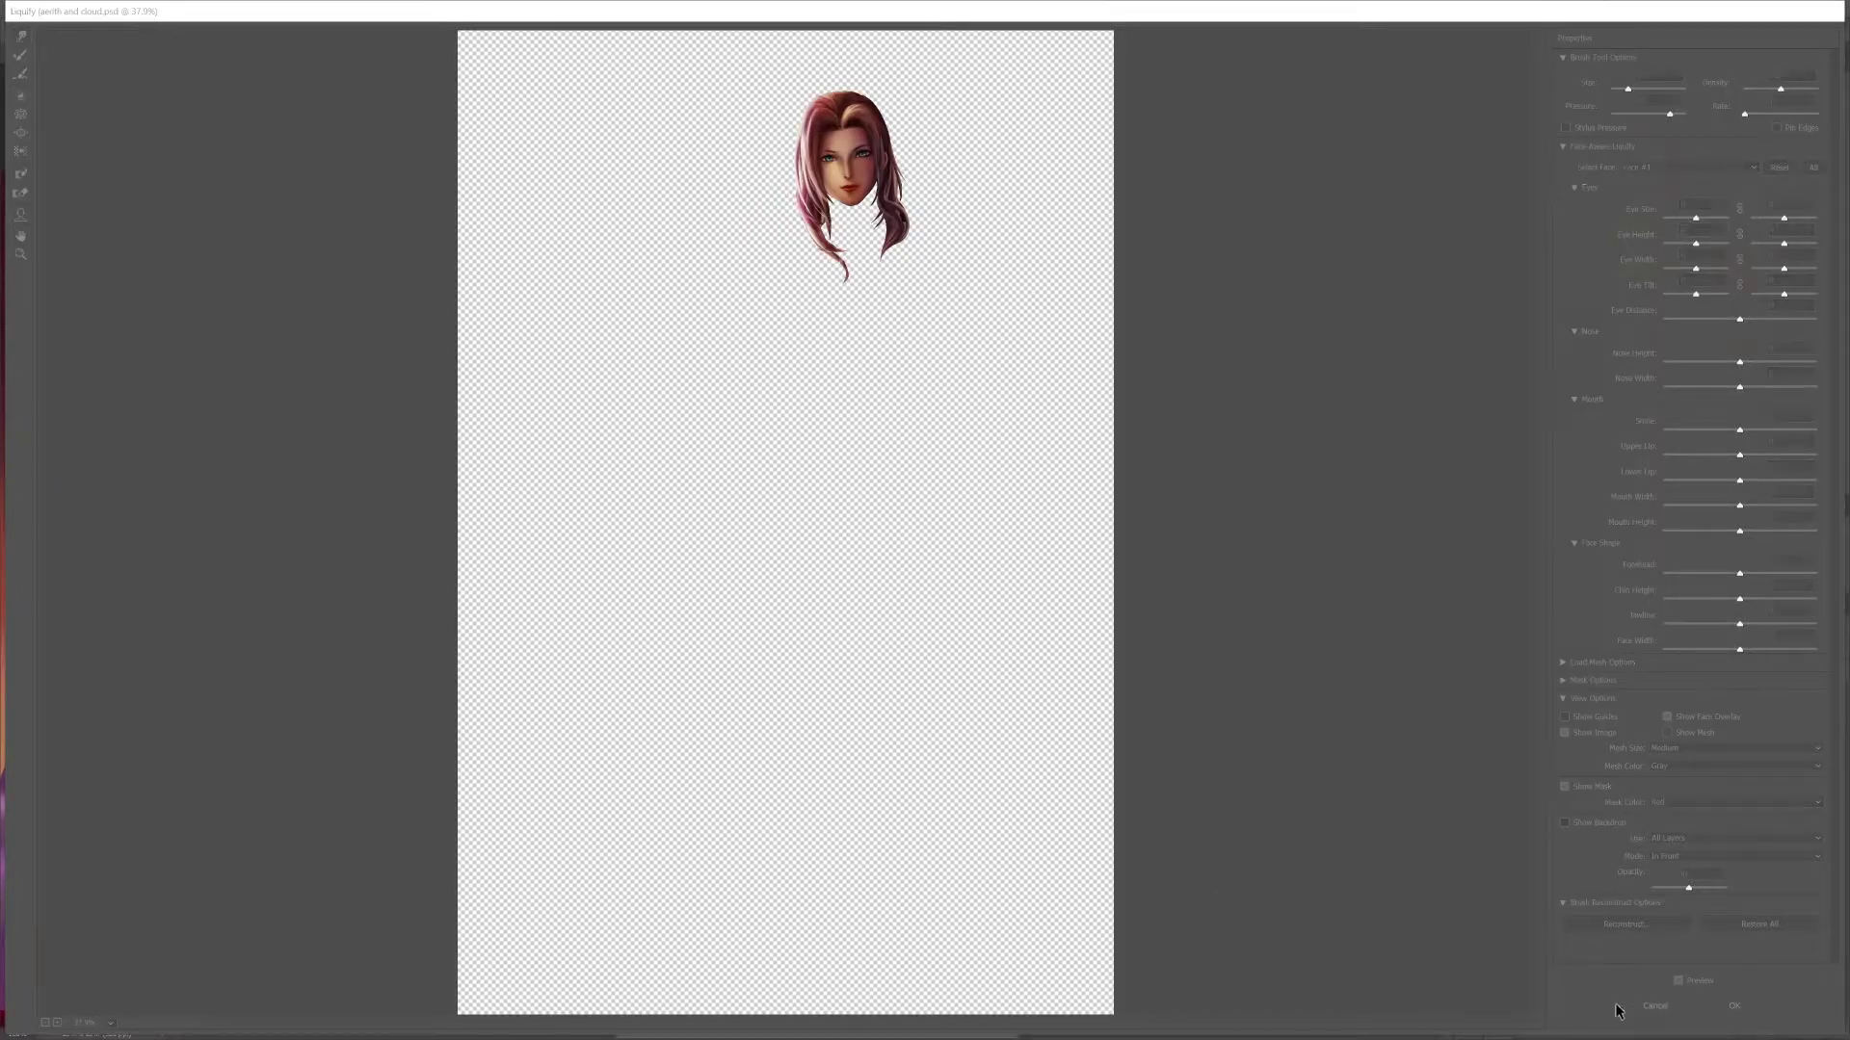
# - Lasso a loose area around the head on Layer 74 and view that selection in Liquify without applying changes
pyautogui.press('l')
pyautogui.moveTo(1108, 418)
pyautogui.mouseDown()
pyautogui.moveTo(1068, 845)
pyautogui.moveTo(1110, 281)
pyautogui.mouseUp()
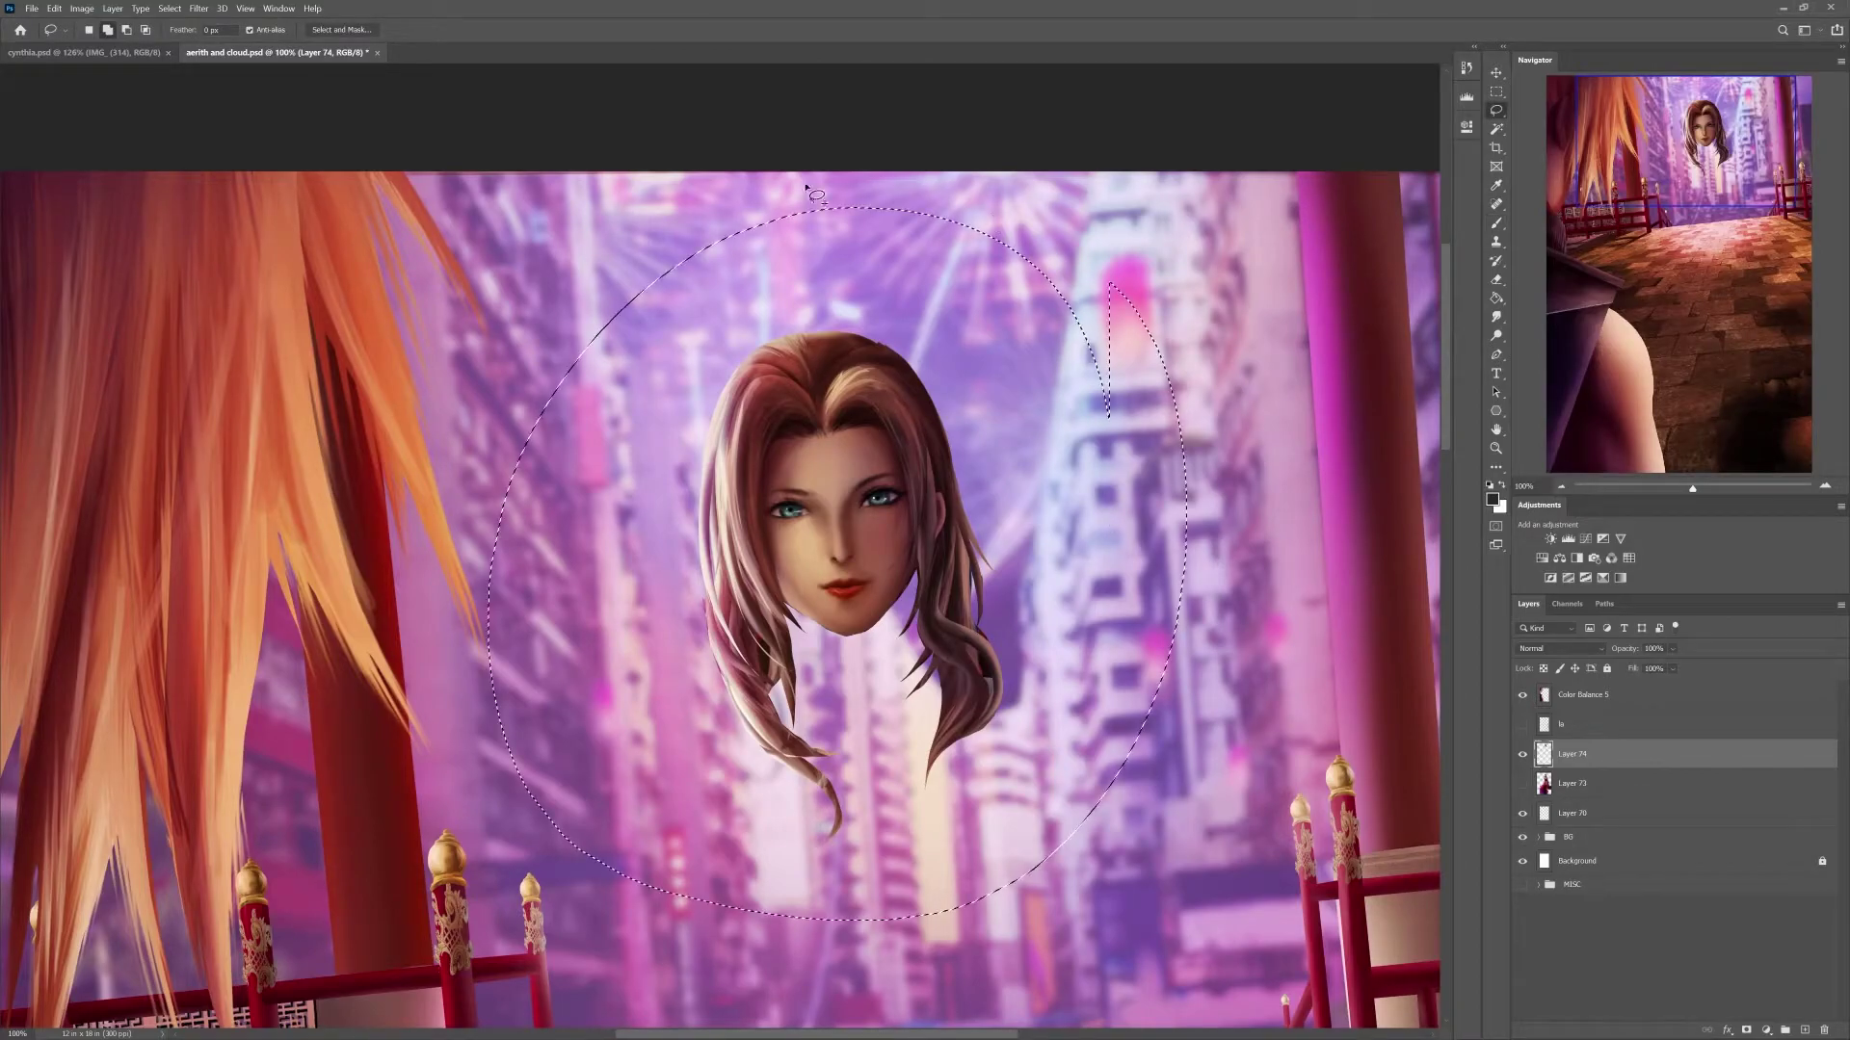
pyautogui.click(199, 9)
pyautogui.click(256, 116)
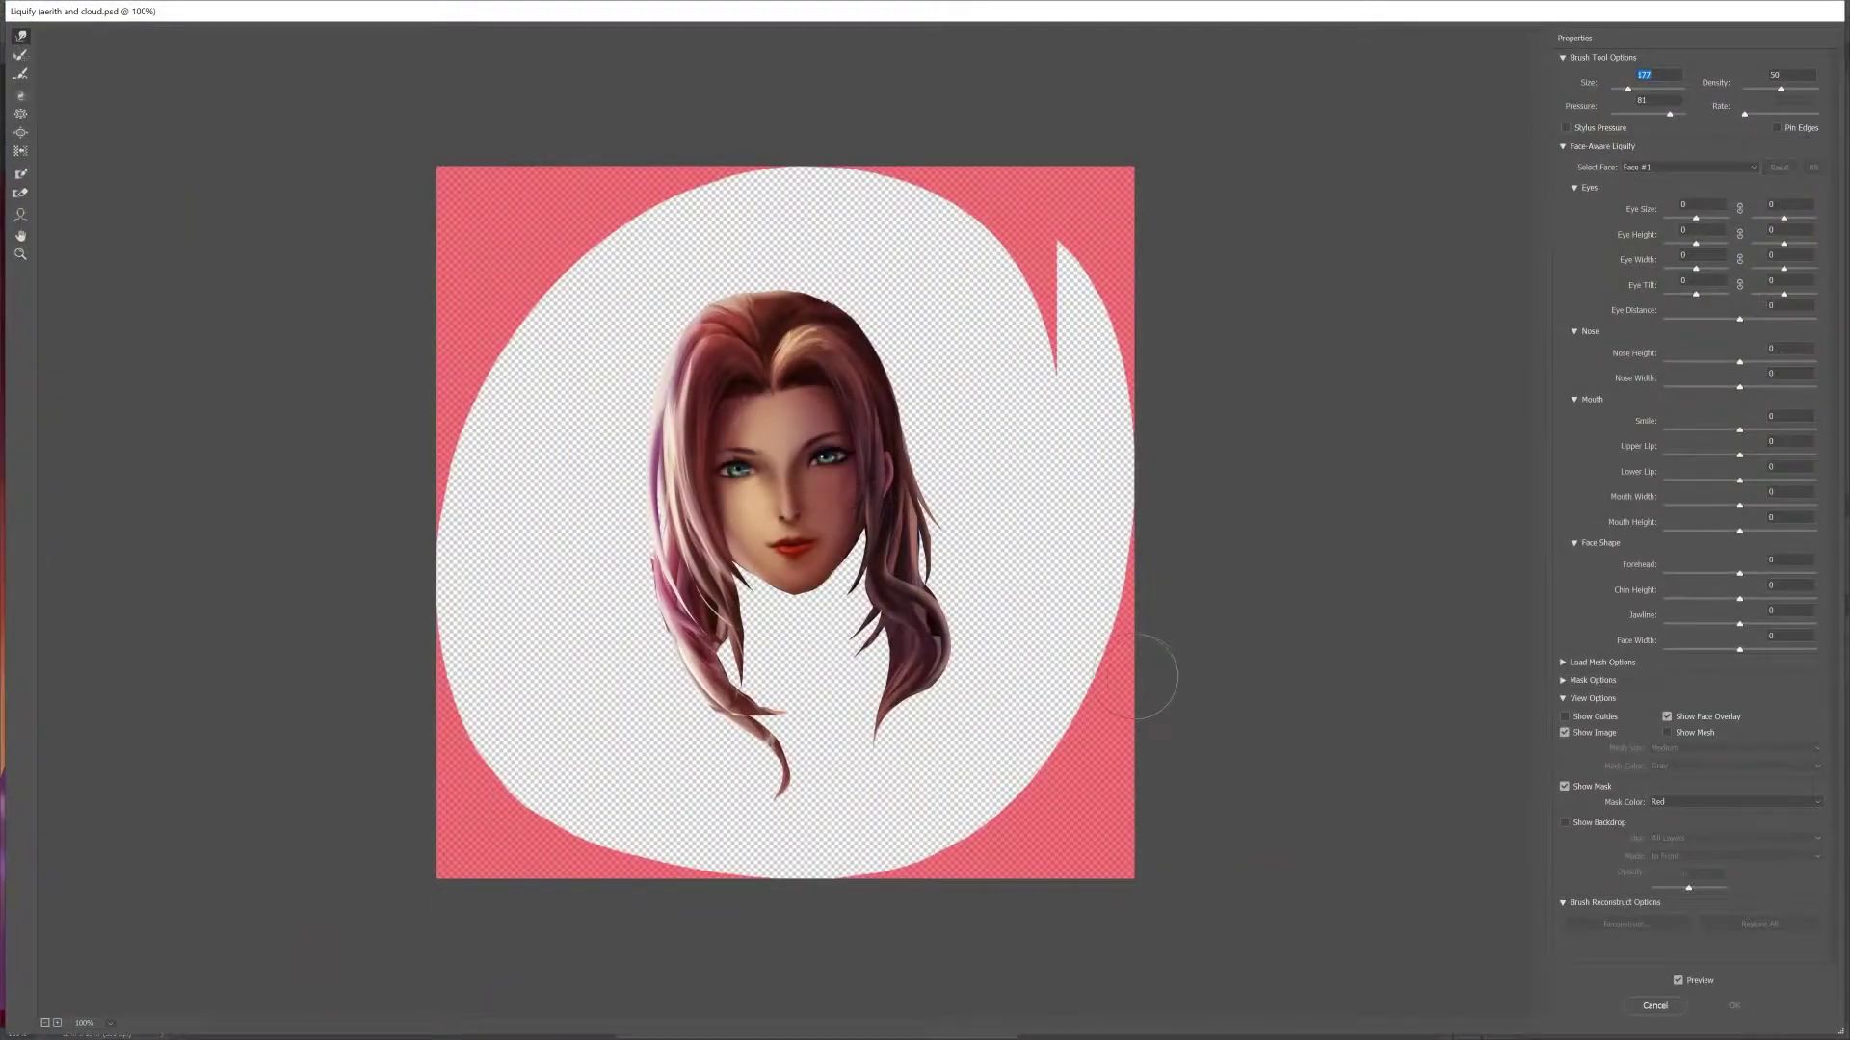
pyautogui.hotkey('ctrl', '+')
pyautogui.moveTo(1151, 681)
pyautogui.mouseDown()
pyautogui.moveTo(1175, 639)
pyautogui.moveTo(1169, 661)
pyautogui.mouseUp()
pyautogui.hotkey('ctrl', '-')
pyautogui.hotkey('ctrl', '+')
pyautogui.hotkey('ctrl', '-')
pyautogui.click(1646, 1003)
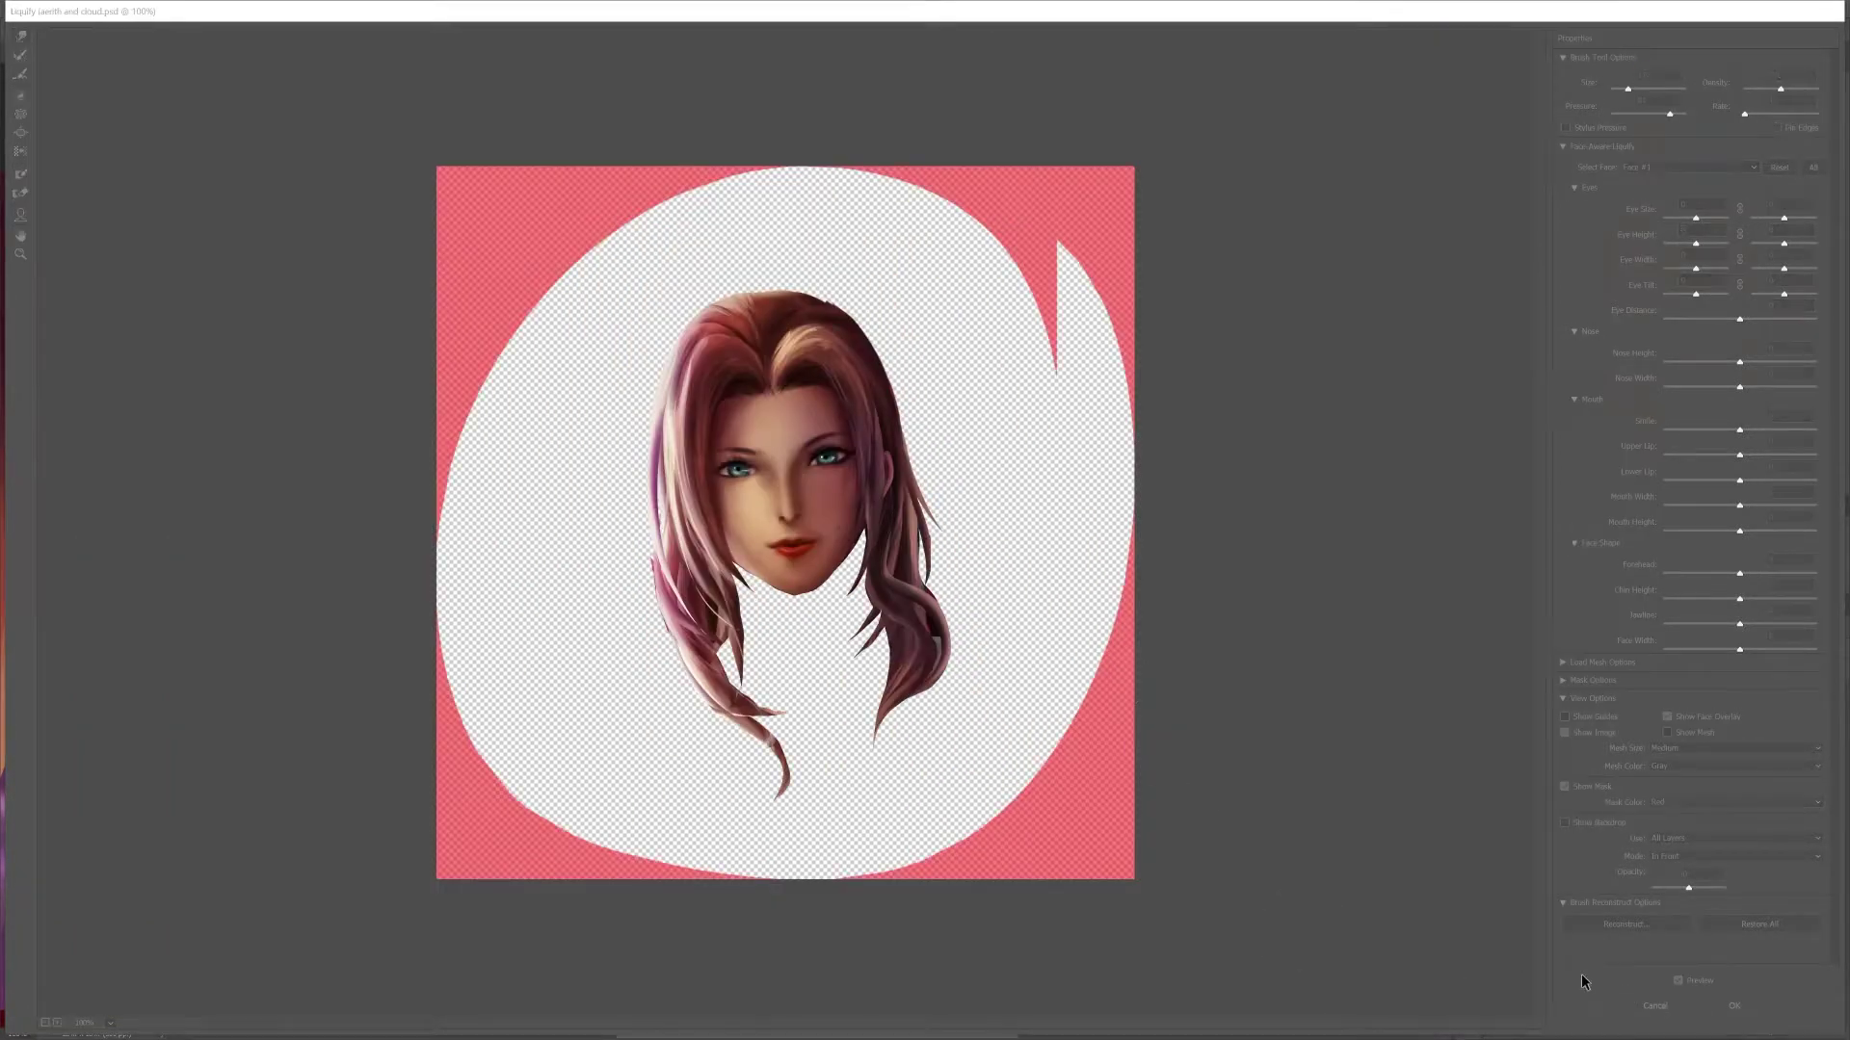
# - Hide Layer 74, show Layer 73 as the active layer, and clear the lasso selection around the head
pyautogui.click(1523, 755)
pyautogui.click(1522, 783)
pyautogui.click(1572, 783)
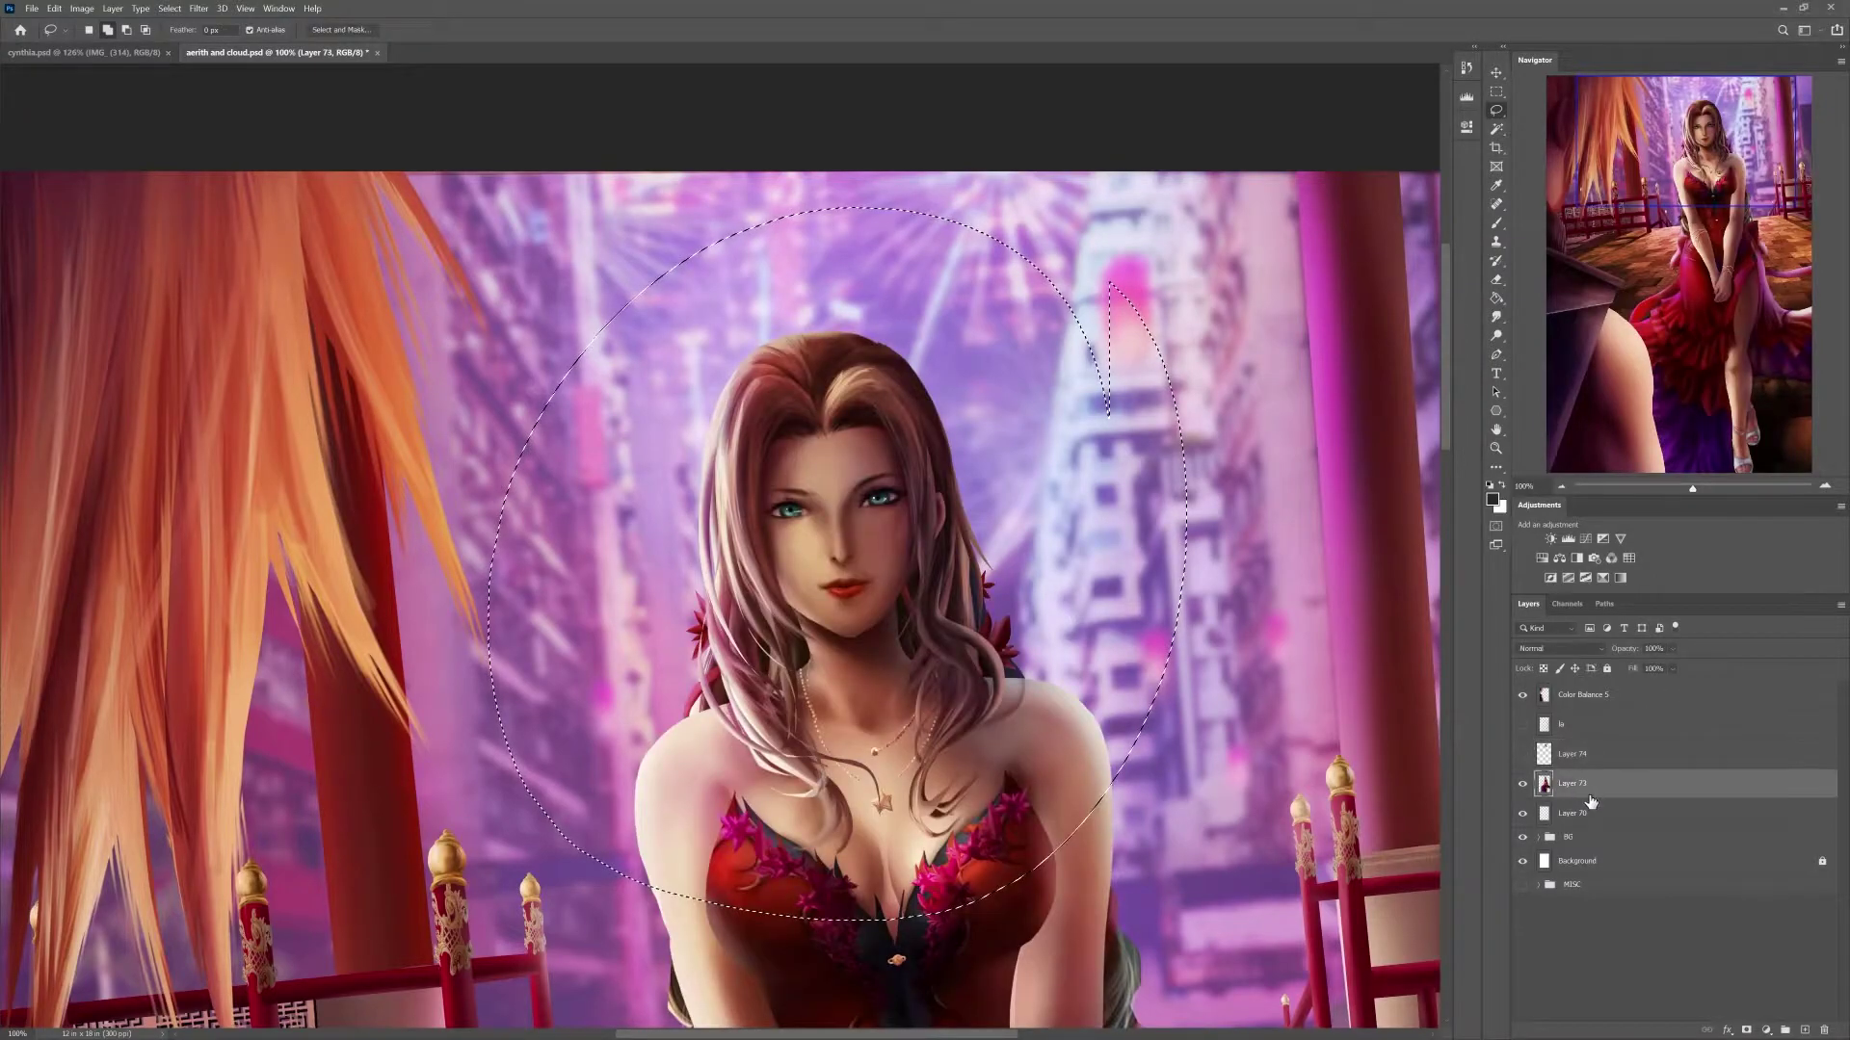
pyautogui.click(199, 7)
pyautogui.click(949, 288)
pyautogui.hotkey('ctrl', '-')
pyautogui.hotkey('ctrl', '-')
pyautogui.moveTo(967, 633); pyautogui.dragTo(1016, 401)
pyautogui.hotkey('ctrl', '+')
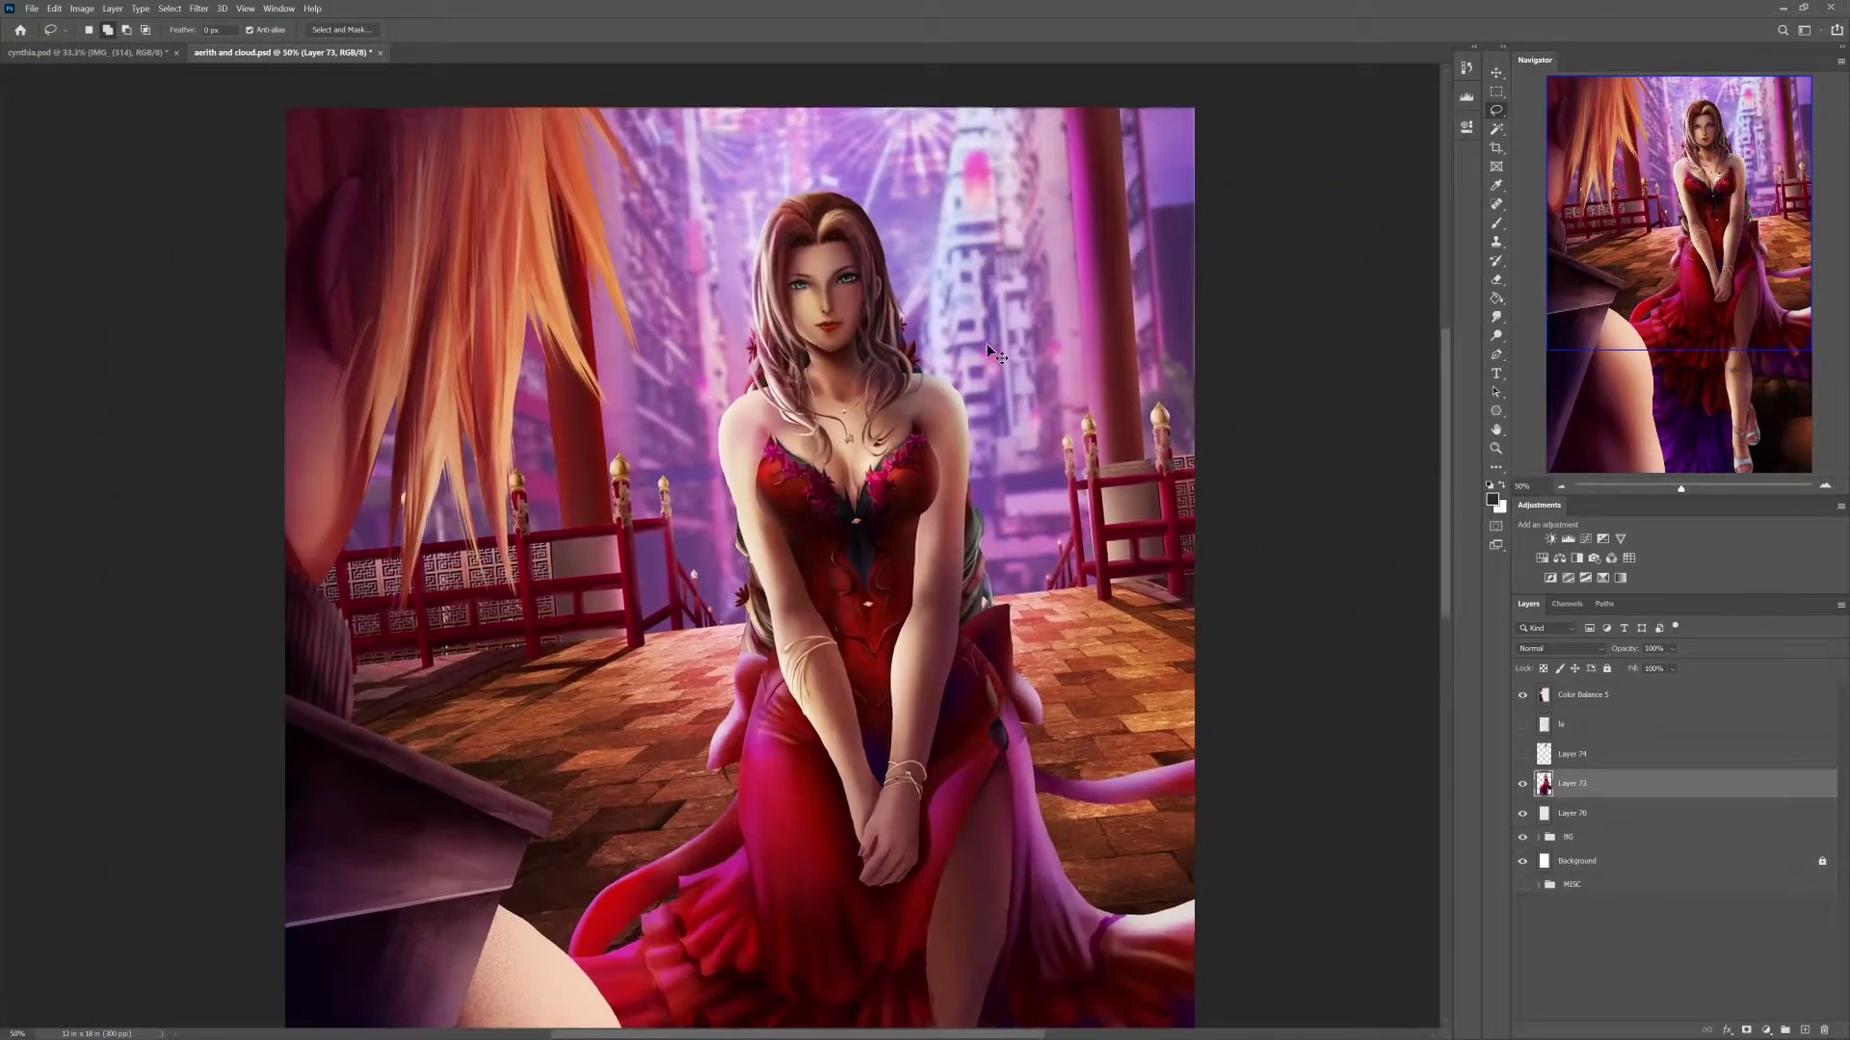
pyautogui.moveTo(1075, 334); pyautogui.dragTo(1023, 375)
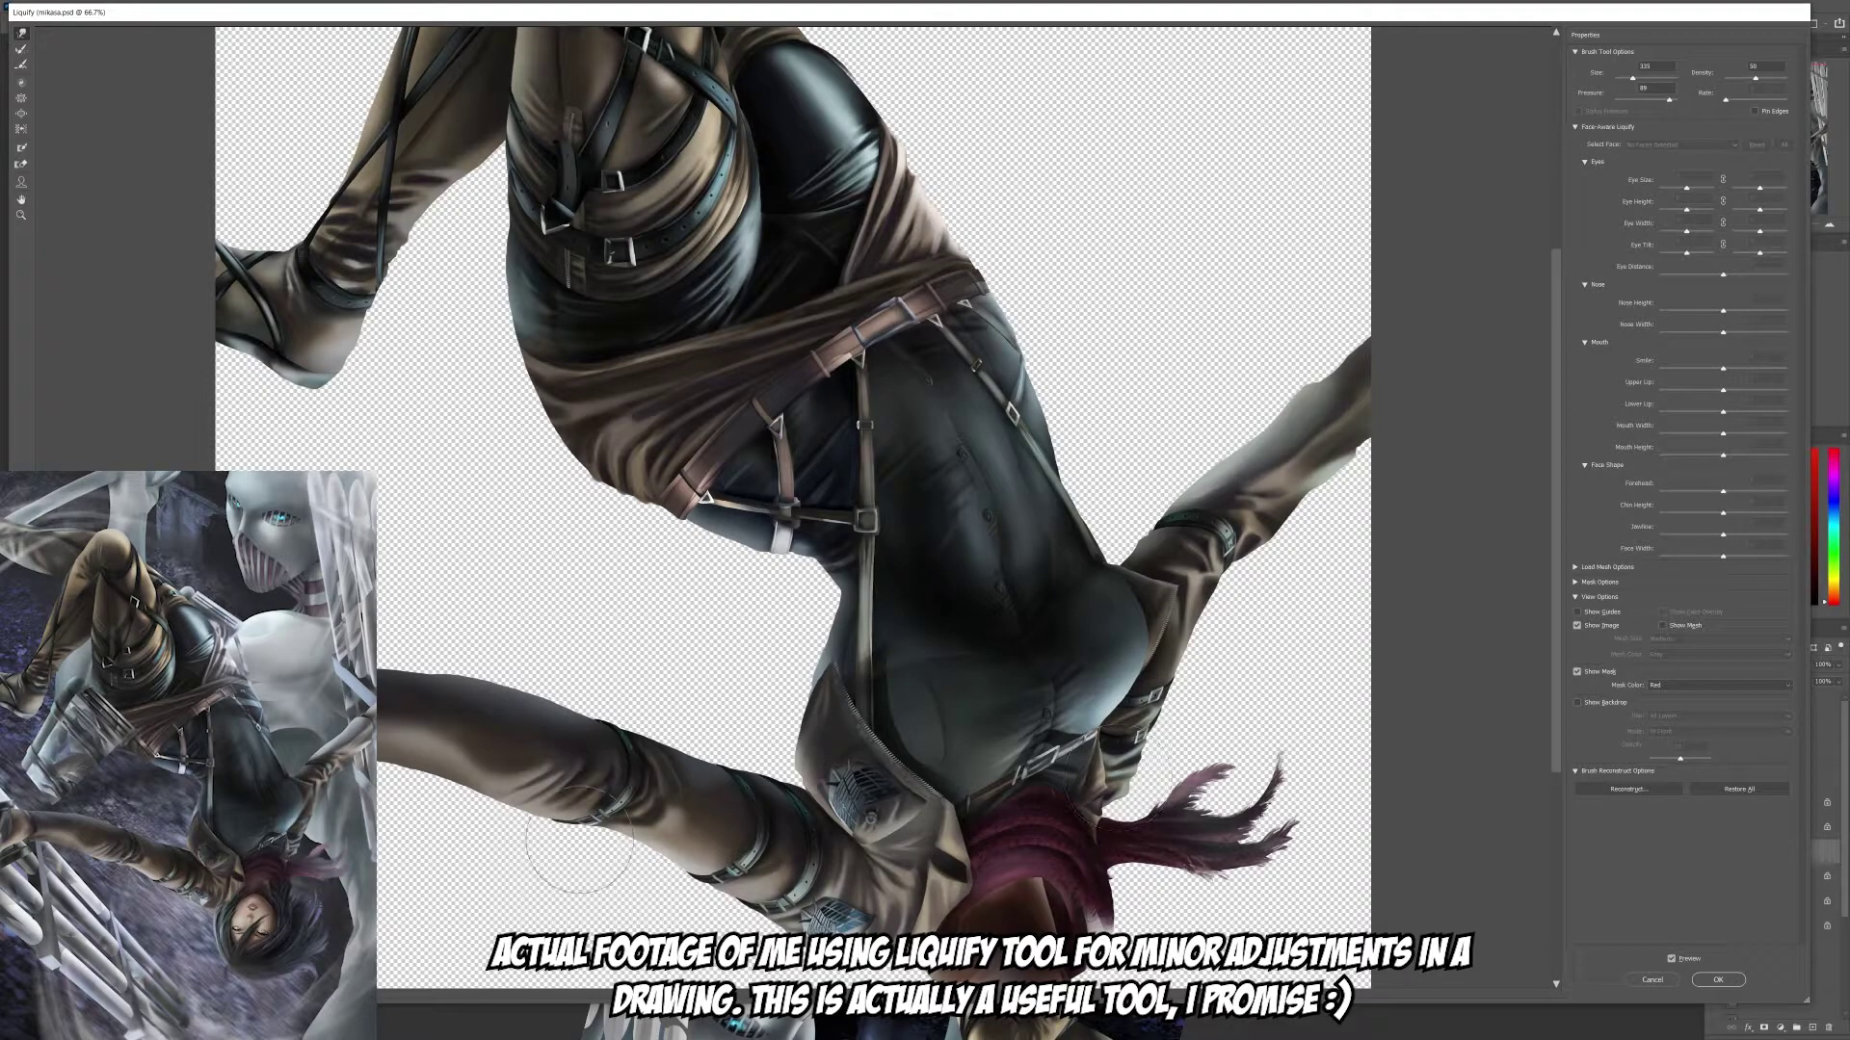
# - Make a minor adjustment along the edge of the upside-down character's torso with the Liquify warp brush
pyautogui.rightClick(842, 596)
pyautogui.moveTo(841, 597); pyautogui.dragTo(772, 605)
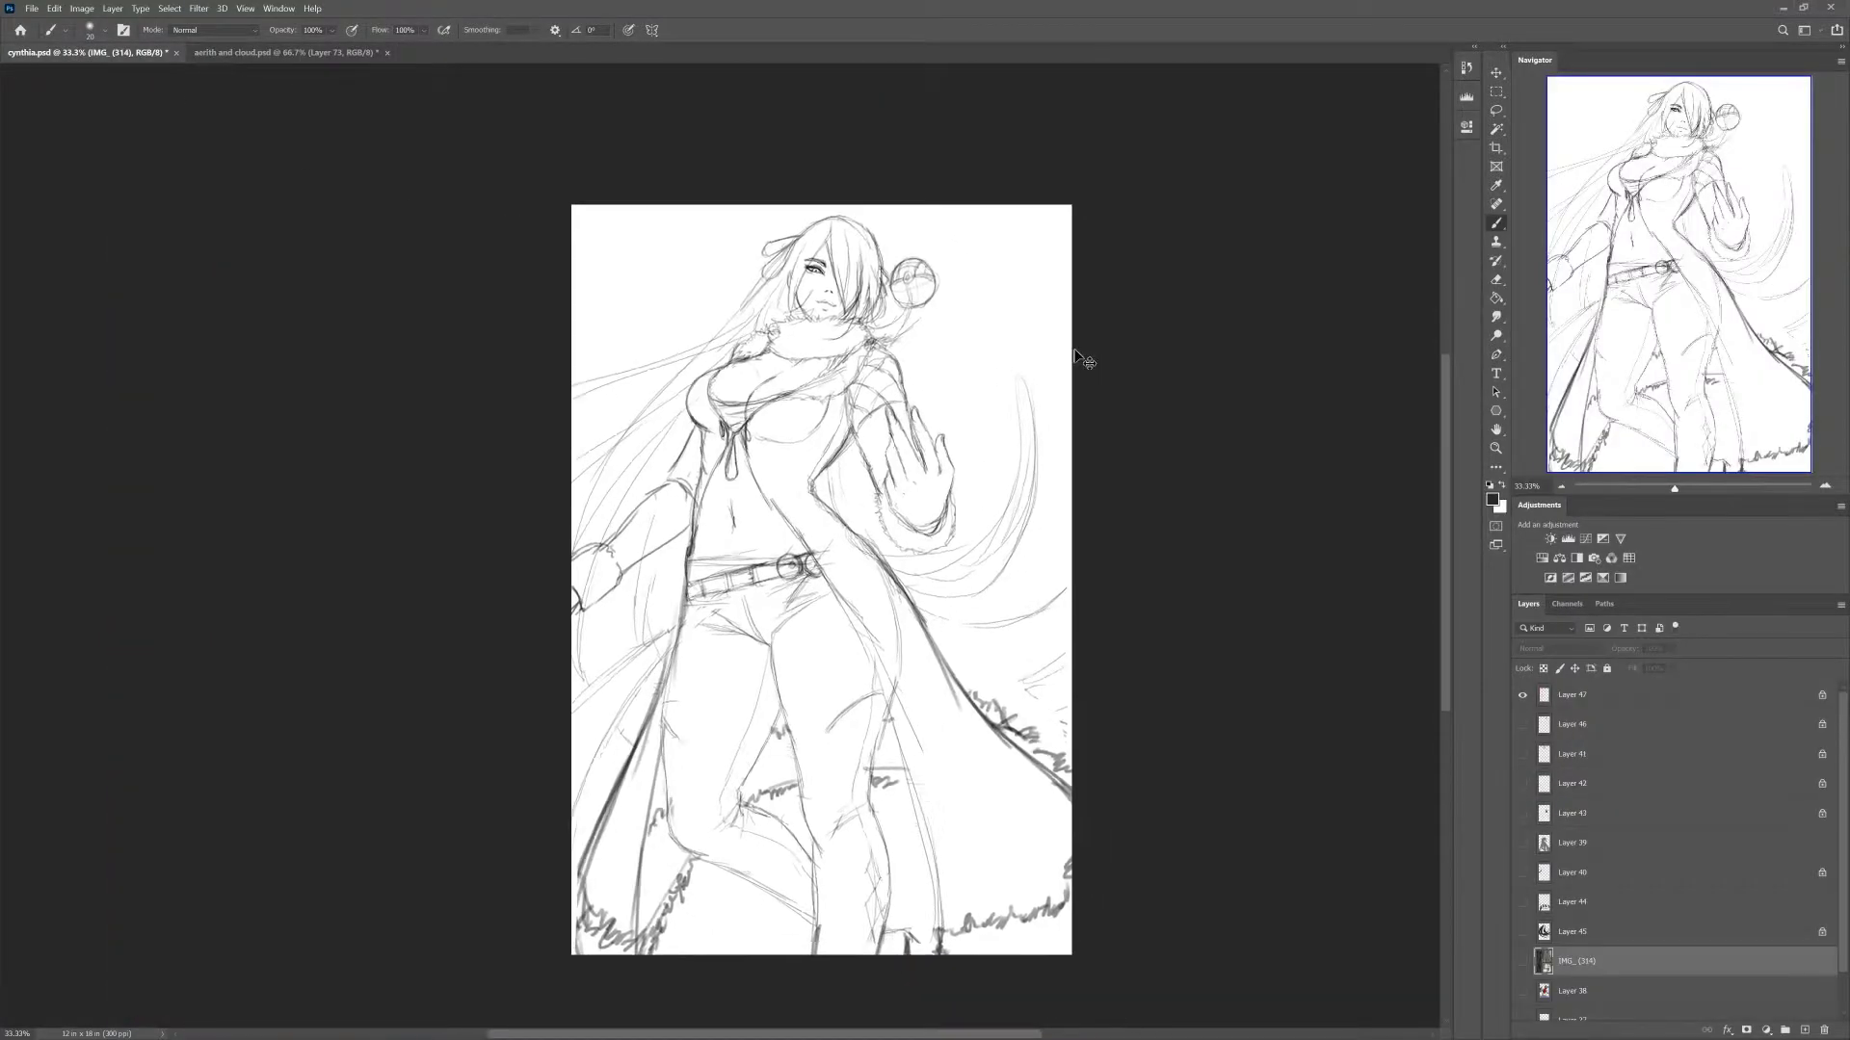
# - Select the sketch's Layer 47 in cynthia.psd and toggle its transparent-pixel lock off and back on
pyautogui.hotkey('ctrl', '+')
pyautogui.moveTo(1024, 517); pyautogui.dragTo(1057, 468)
pyautogui.hotkey('ctrl', '+')
pyautogui.moveTo(1089, 198); pyautogui.dragTo(1030, 385)
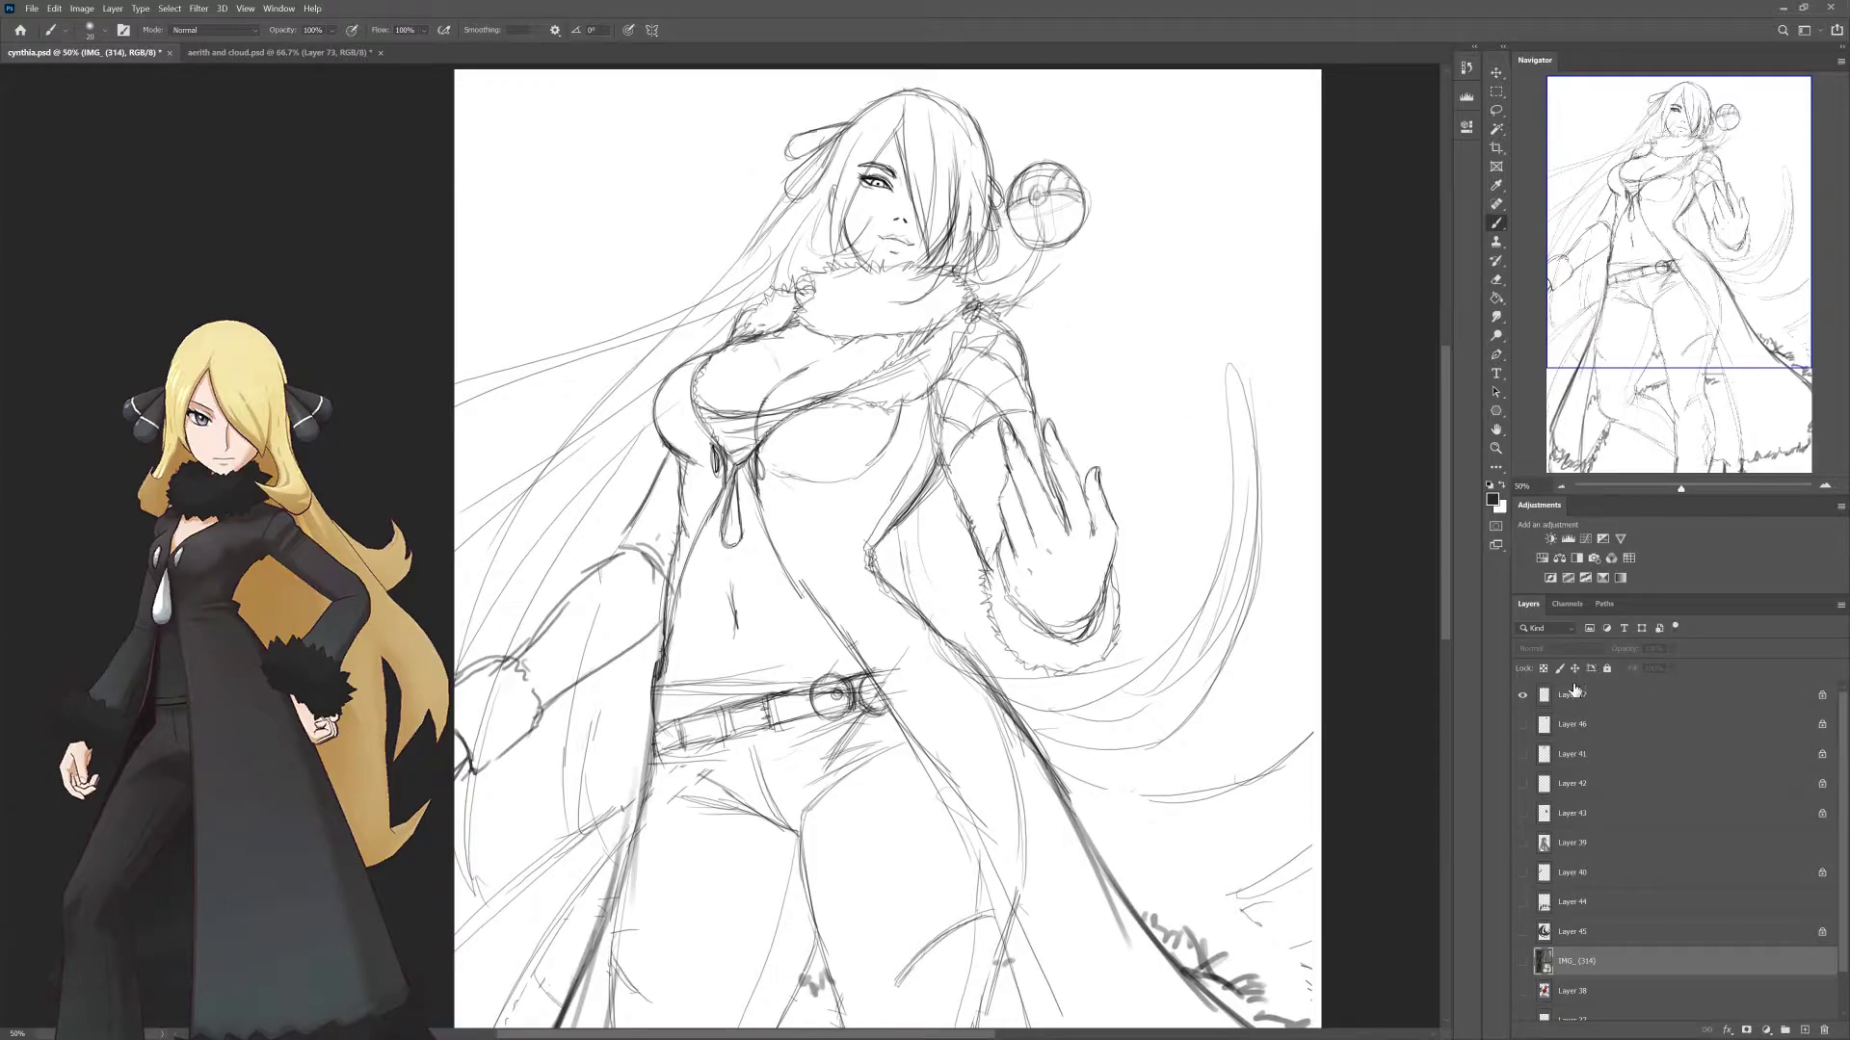
pyautogui.click(1602, 697)
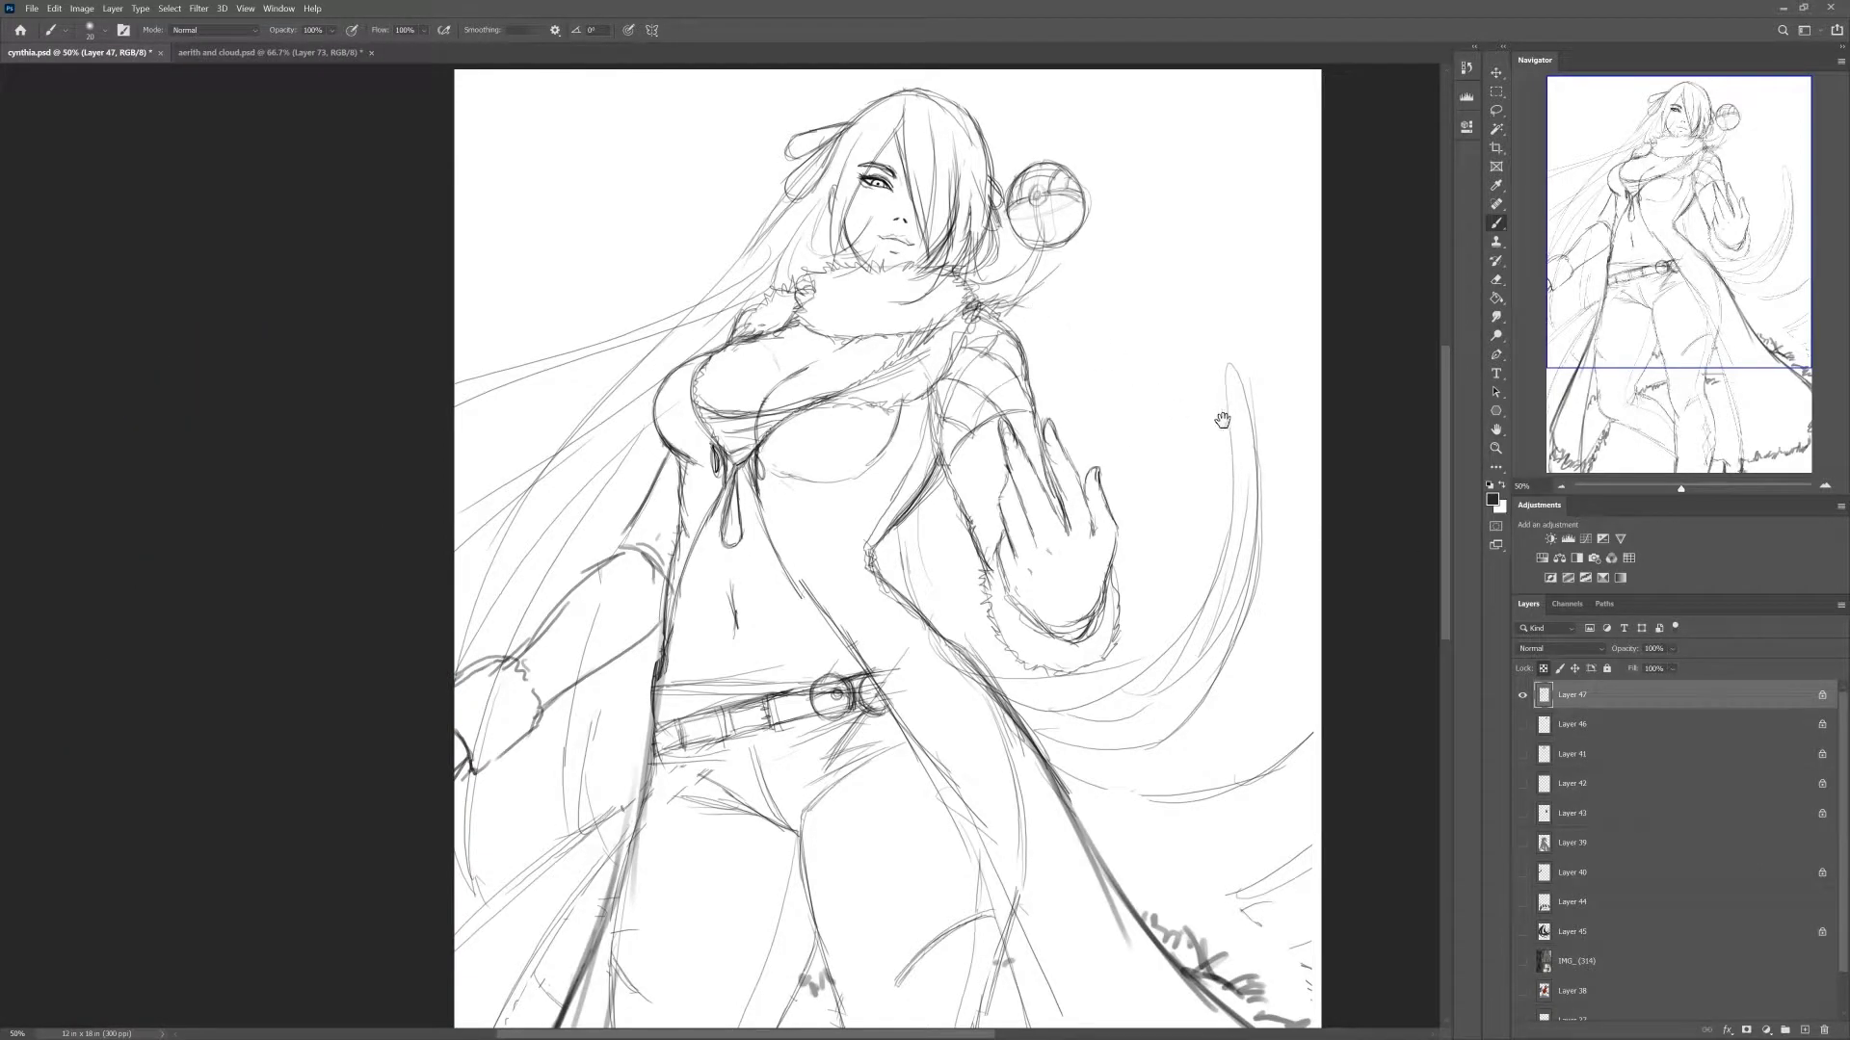
pyautogui.moveTo(1228, 414); pyautogui.dragTo(1209, 497)
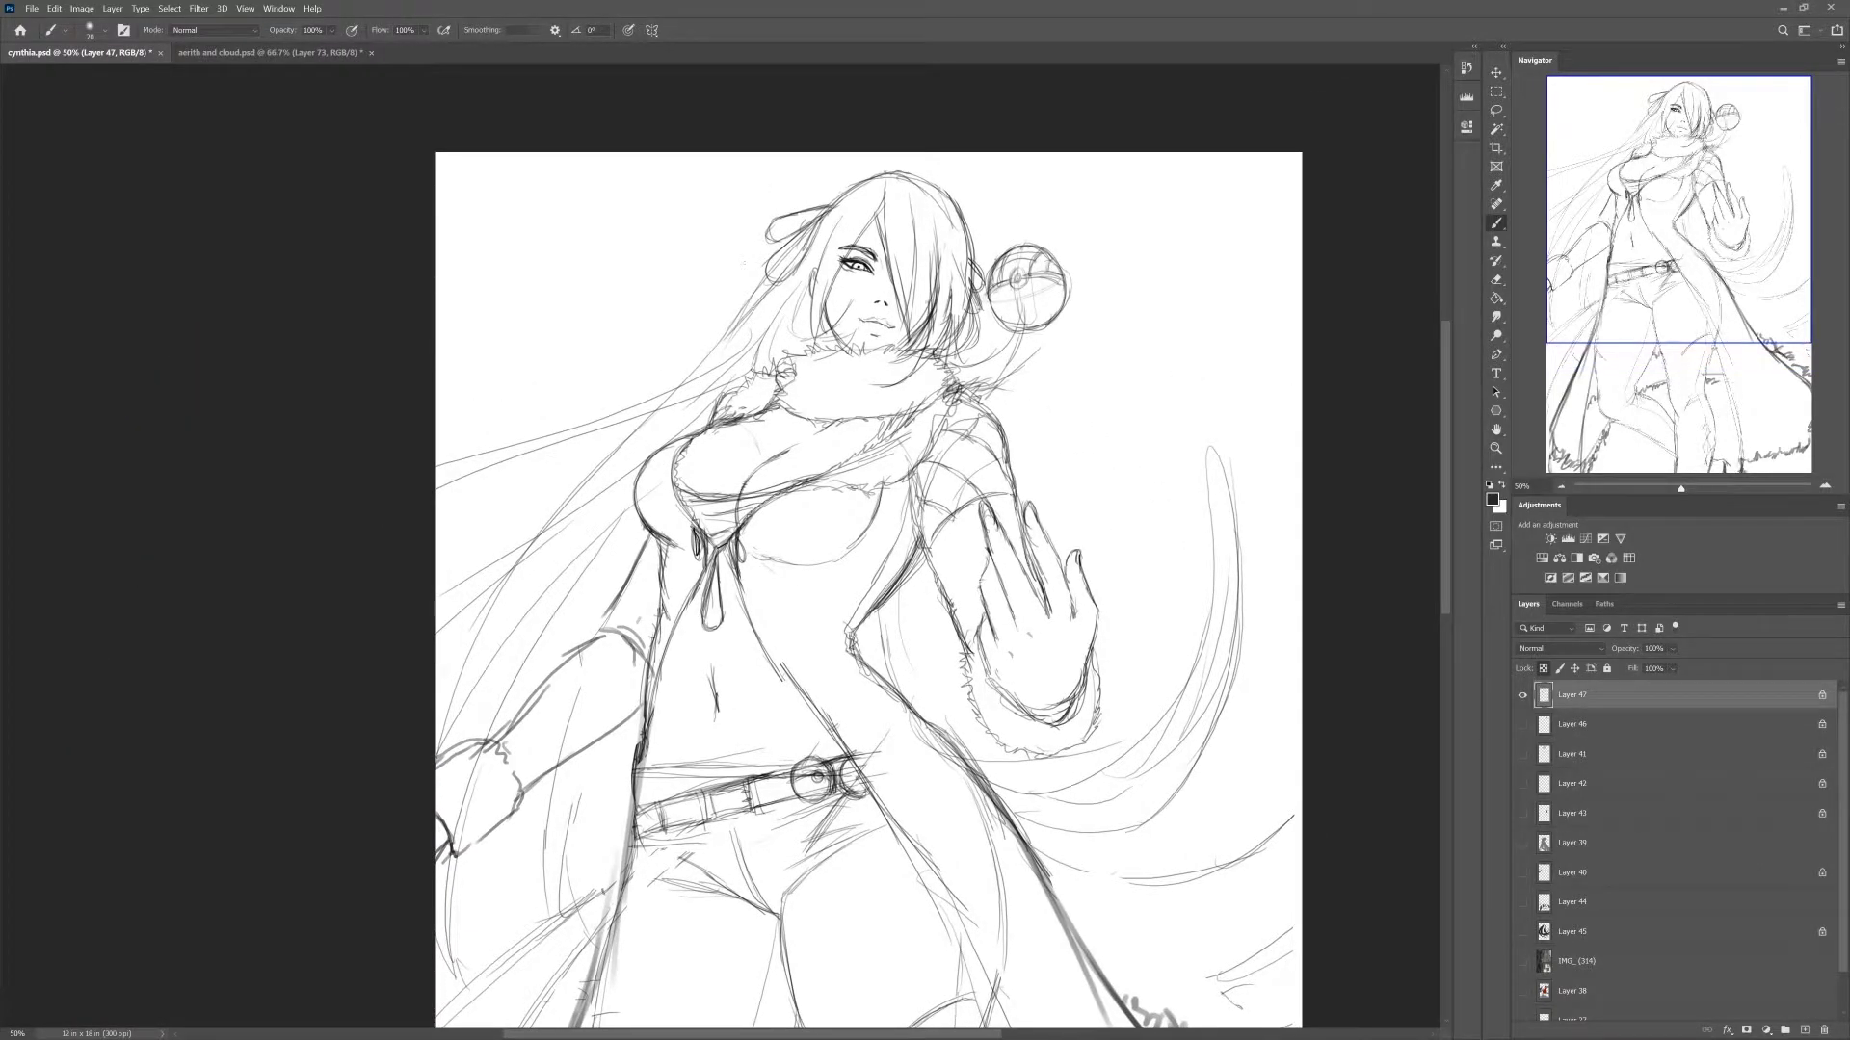
pyautogui.scroll(1, 1103, 488)
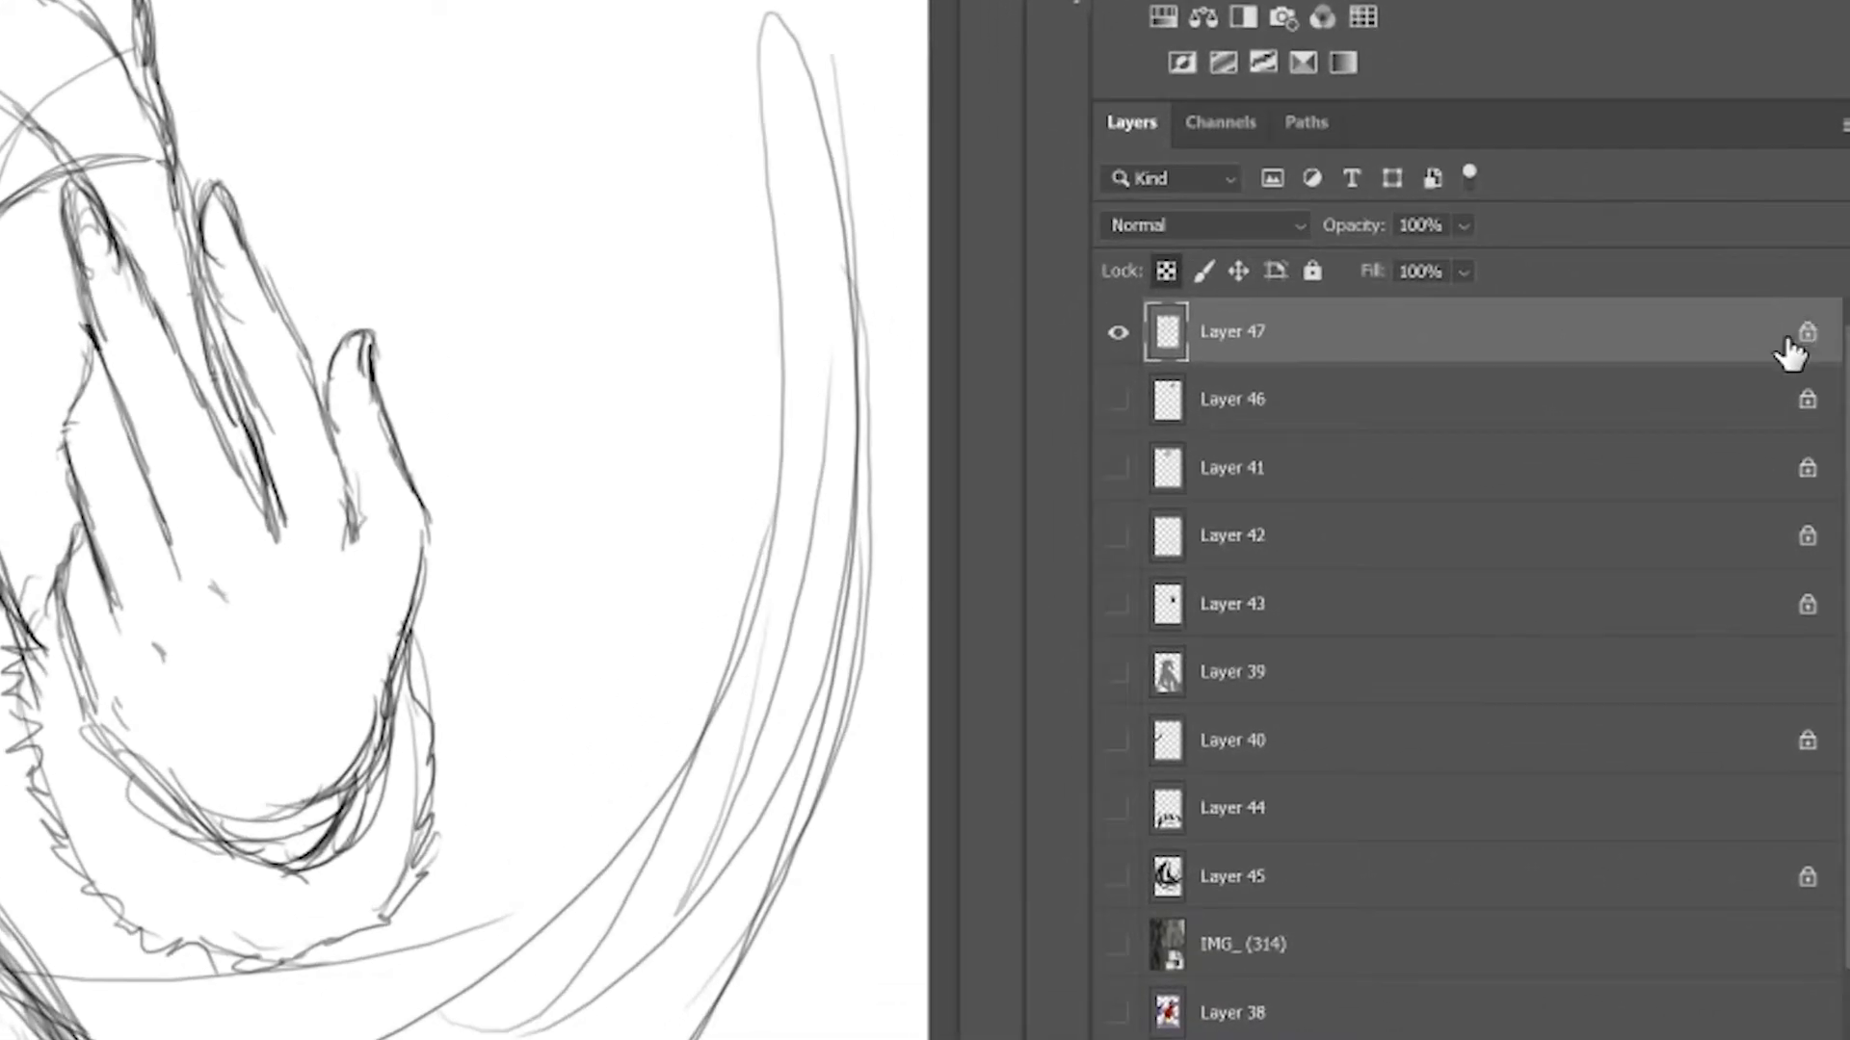
pyautogui.click(1167, 274)
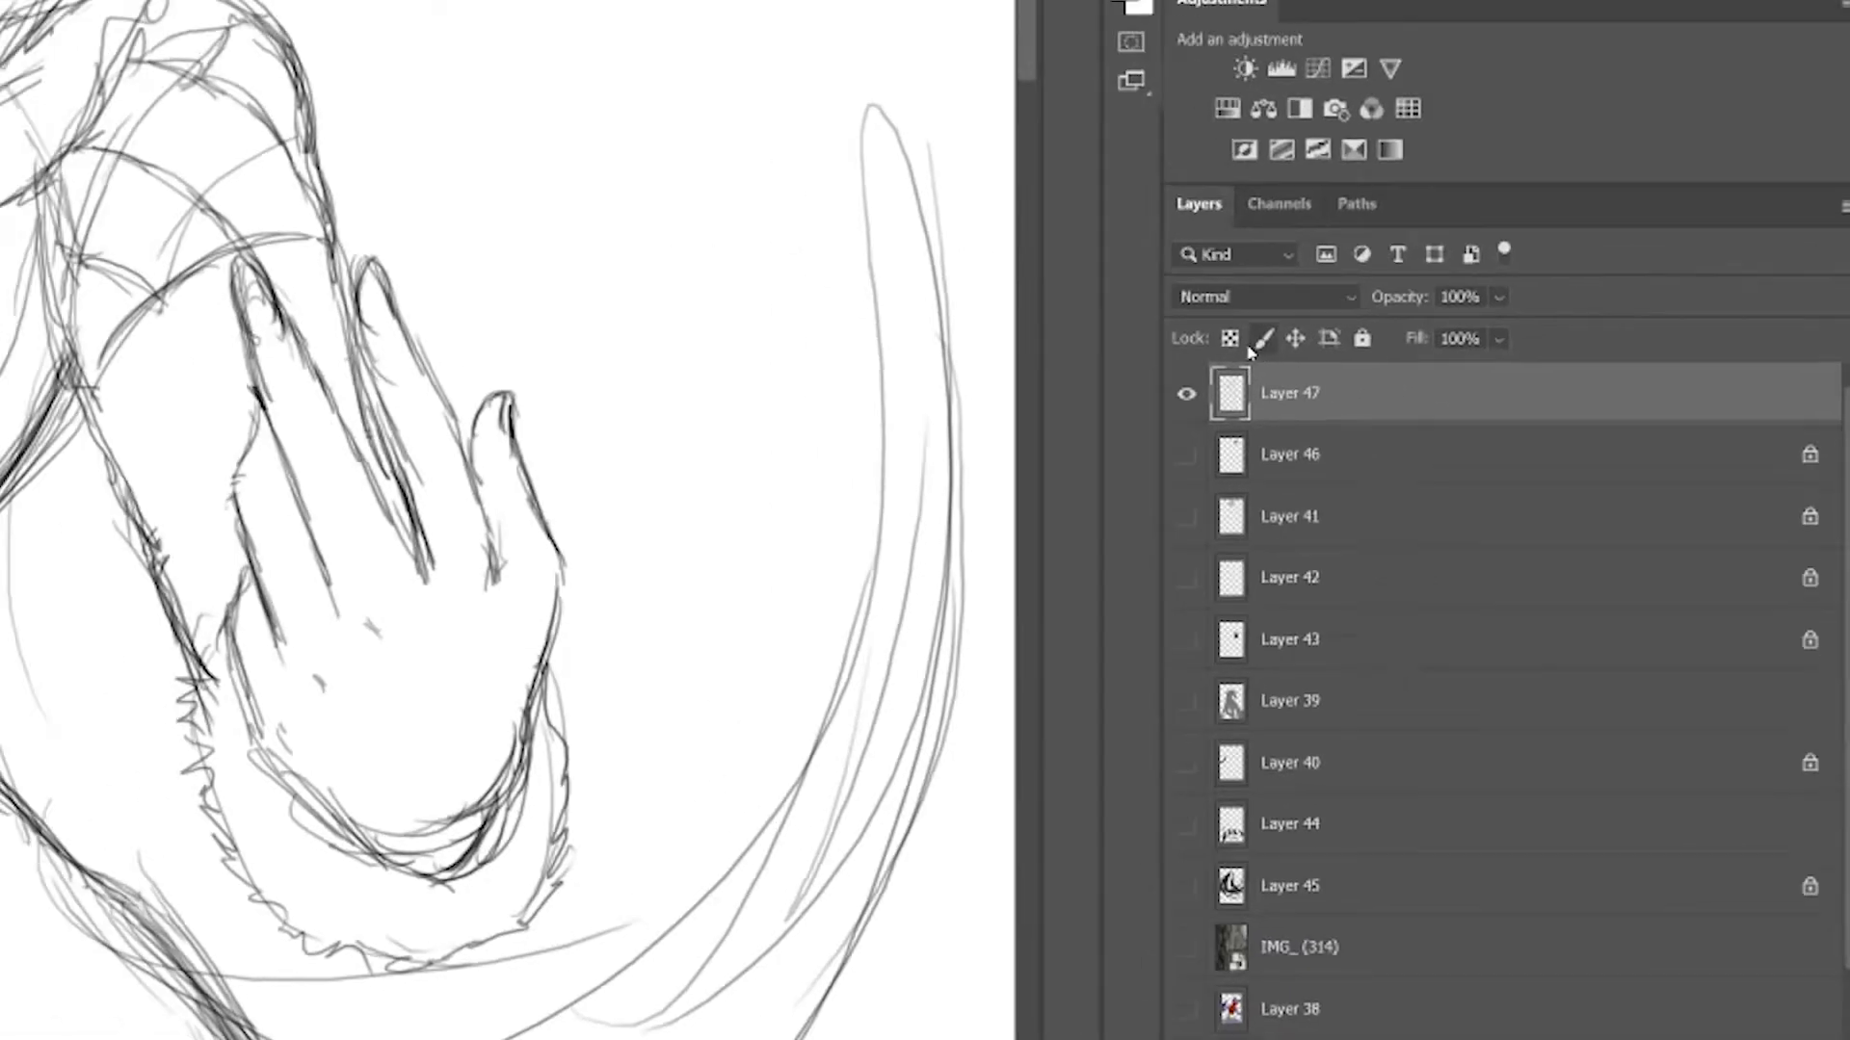
pyautogui.click(1166, 270)
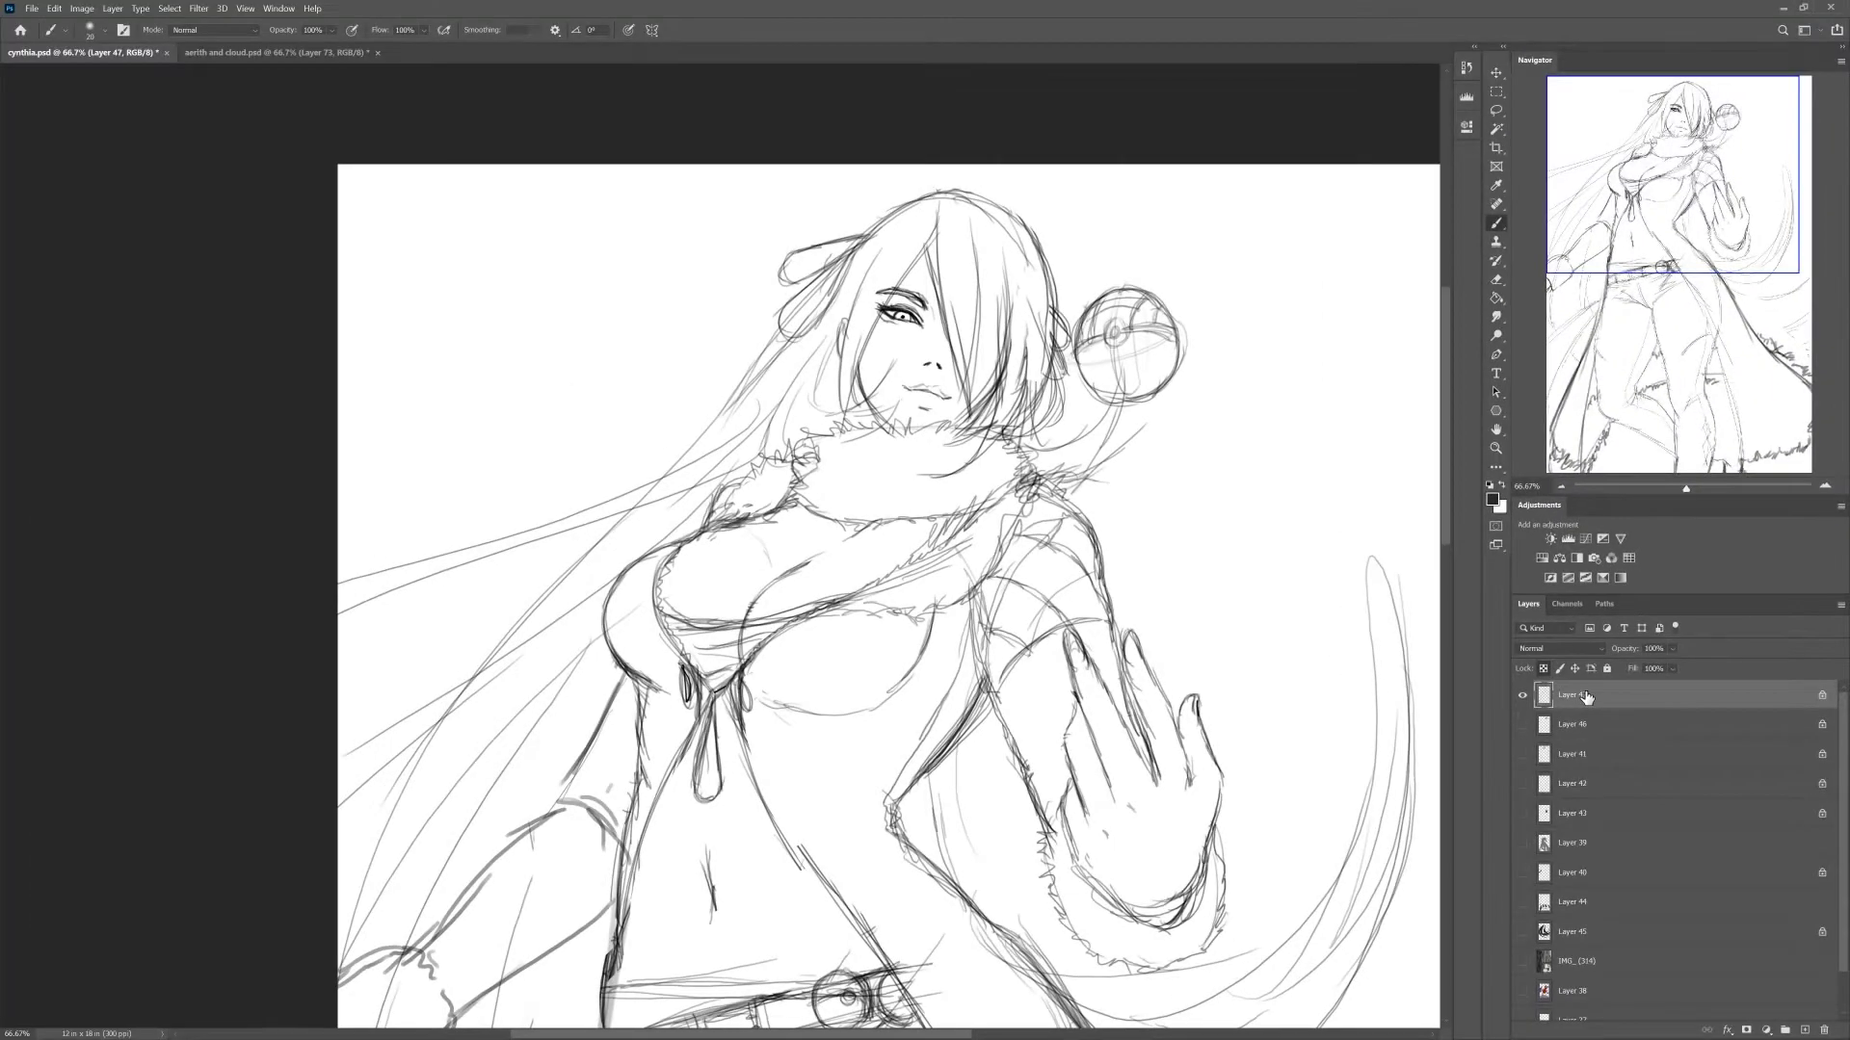
# - Switch to aerith and cloud.psd, toggle Layer 73's visibility to check its content, and lock its transparent pixels
pyautogui.click(319, 52)
pyautogui.hotkey('ctrl', '+')
pyautogui.moveTo(1169, 473); pyautogui.dragTo(1092, 555)
pyautogui.click(1522, 784)
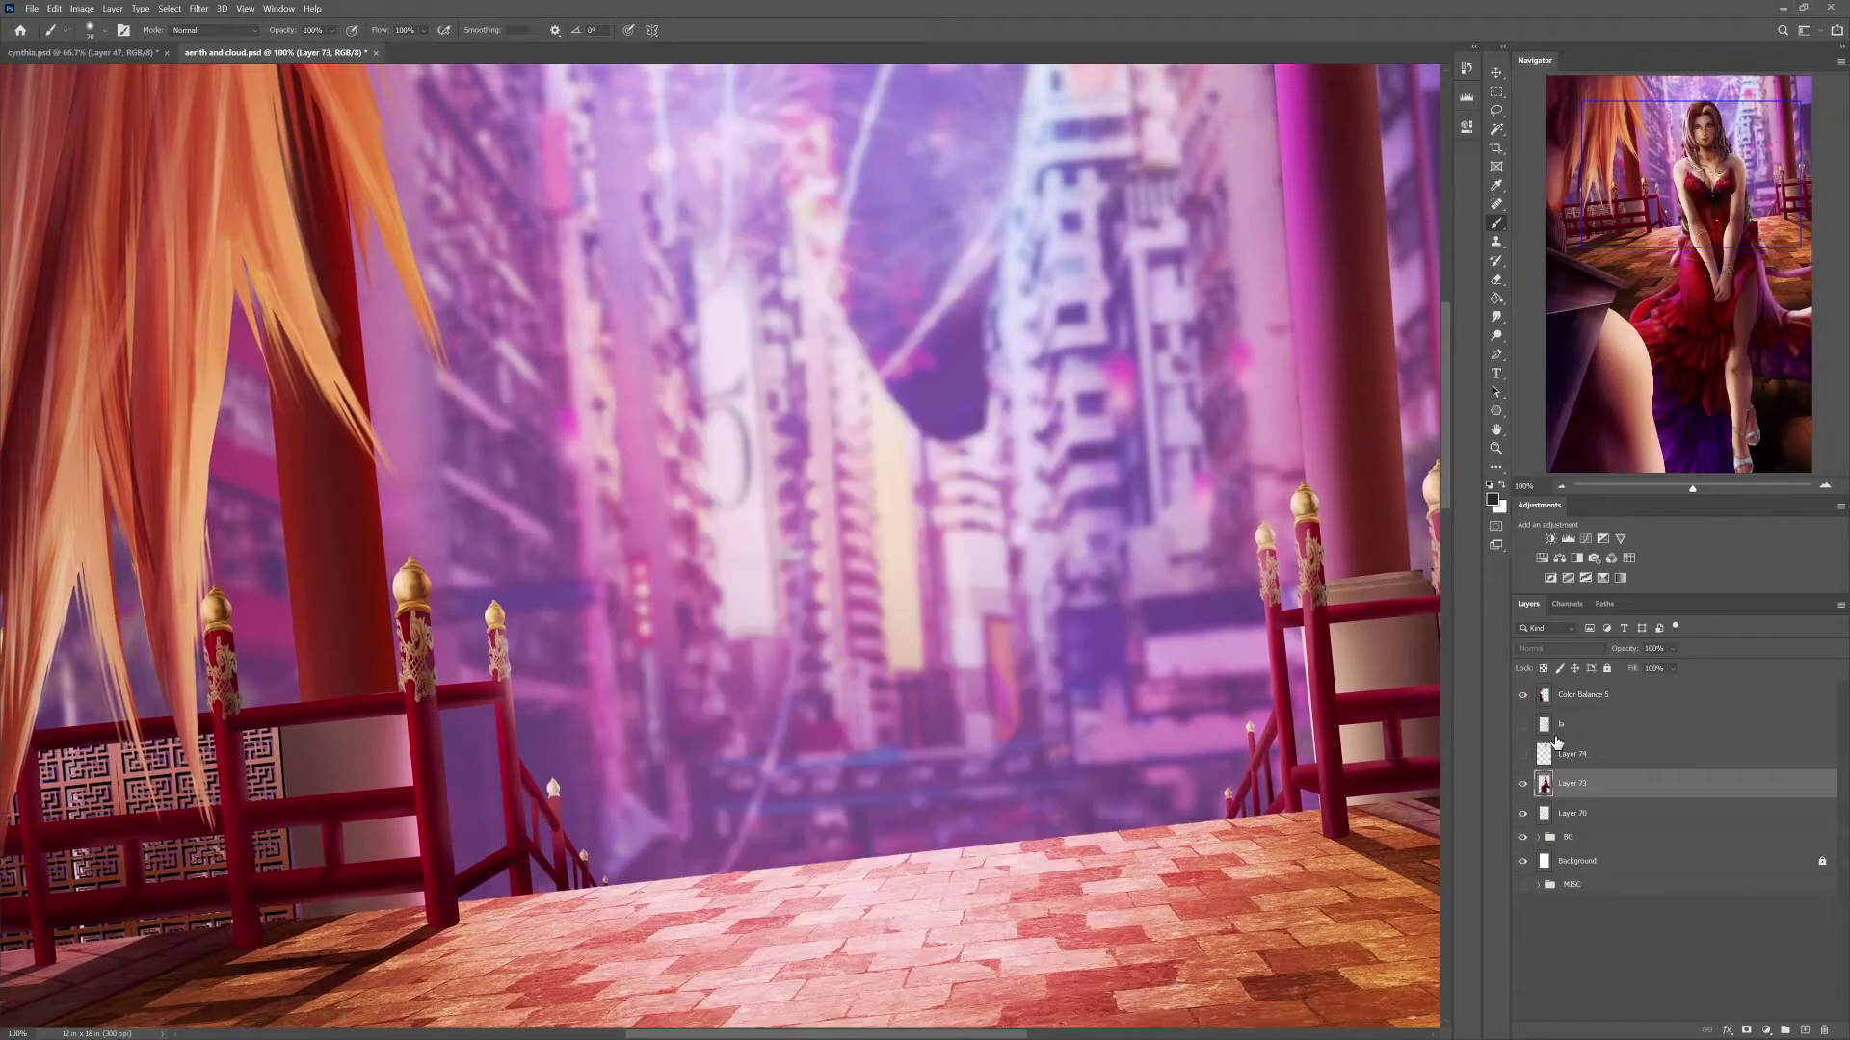
pyautogui.click(1522, 785)
pyautogui.click(1543, 667)
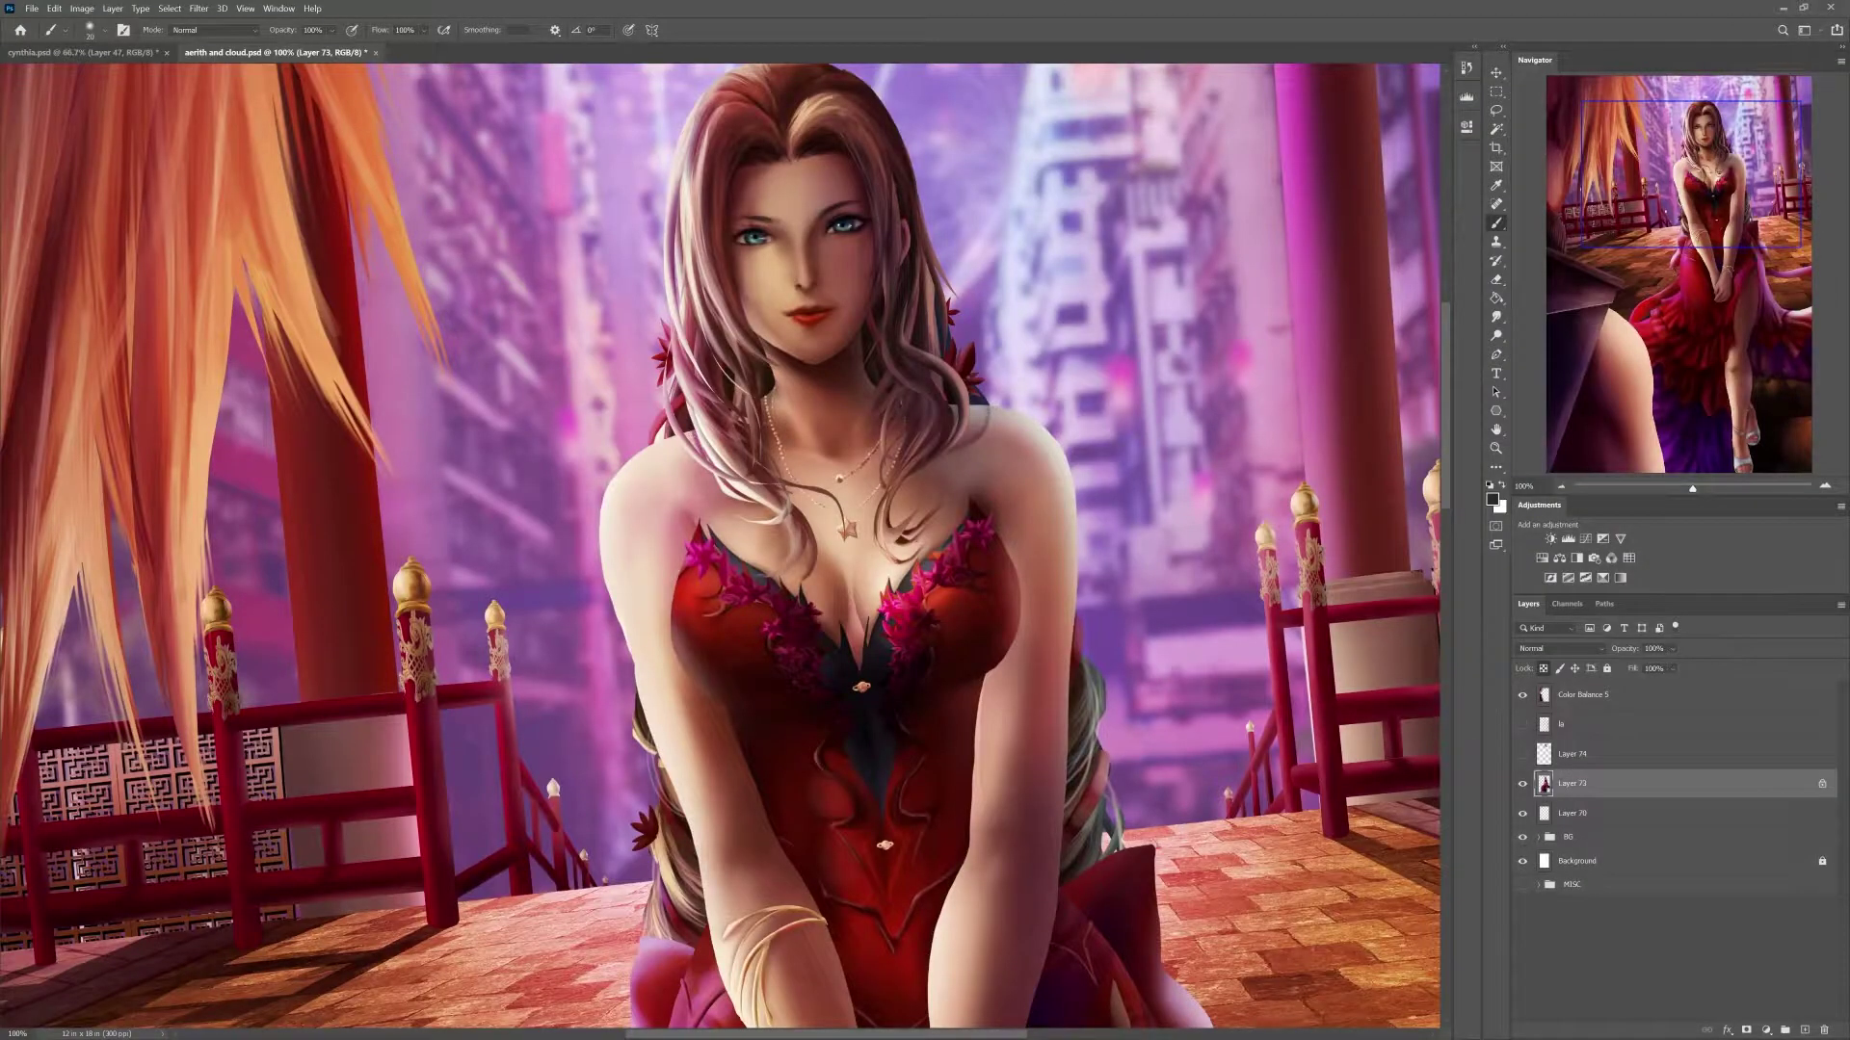
# - Open the Liquify filter on the transparency-locked Layer 73, accepting the protected transparency notice
pyautogui.hotkey('ctrl', '-')
pyautogui.click(198, 8)
pyautogui.click(213, 115)
pyautogui.moveTo(932, 492); pyautogui.dragTo(921, 462)
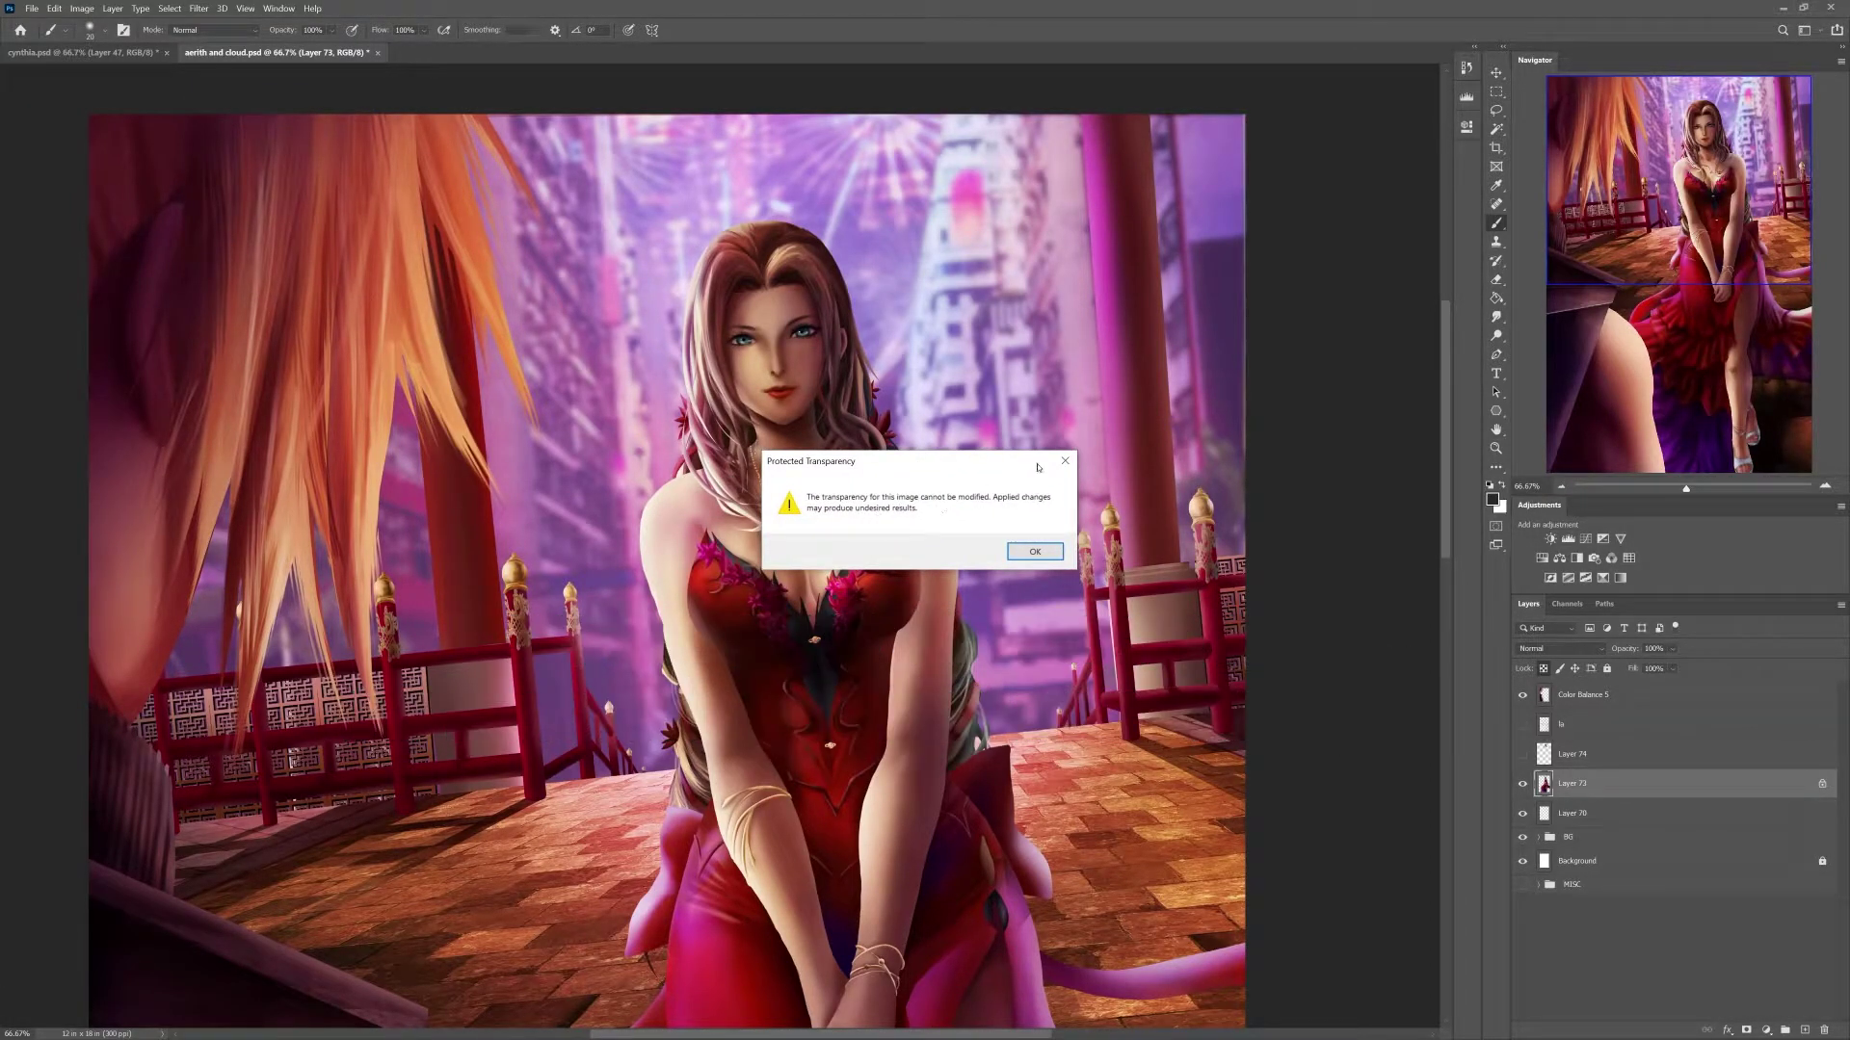
pyautogui.click(1035, 551)
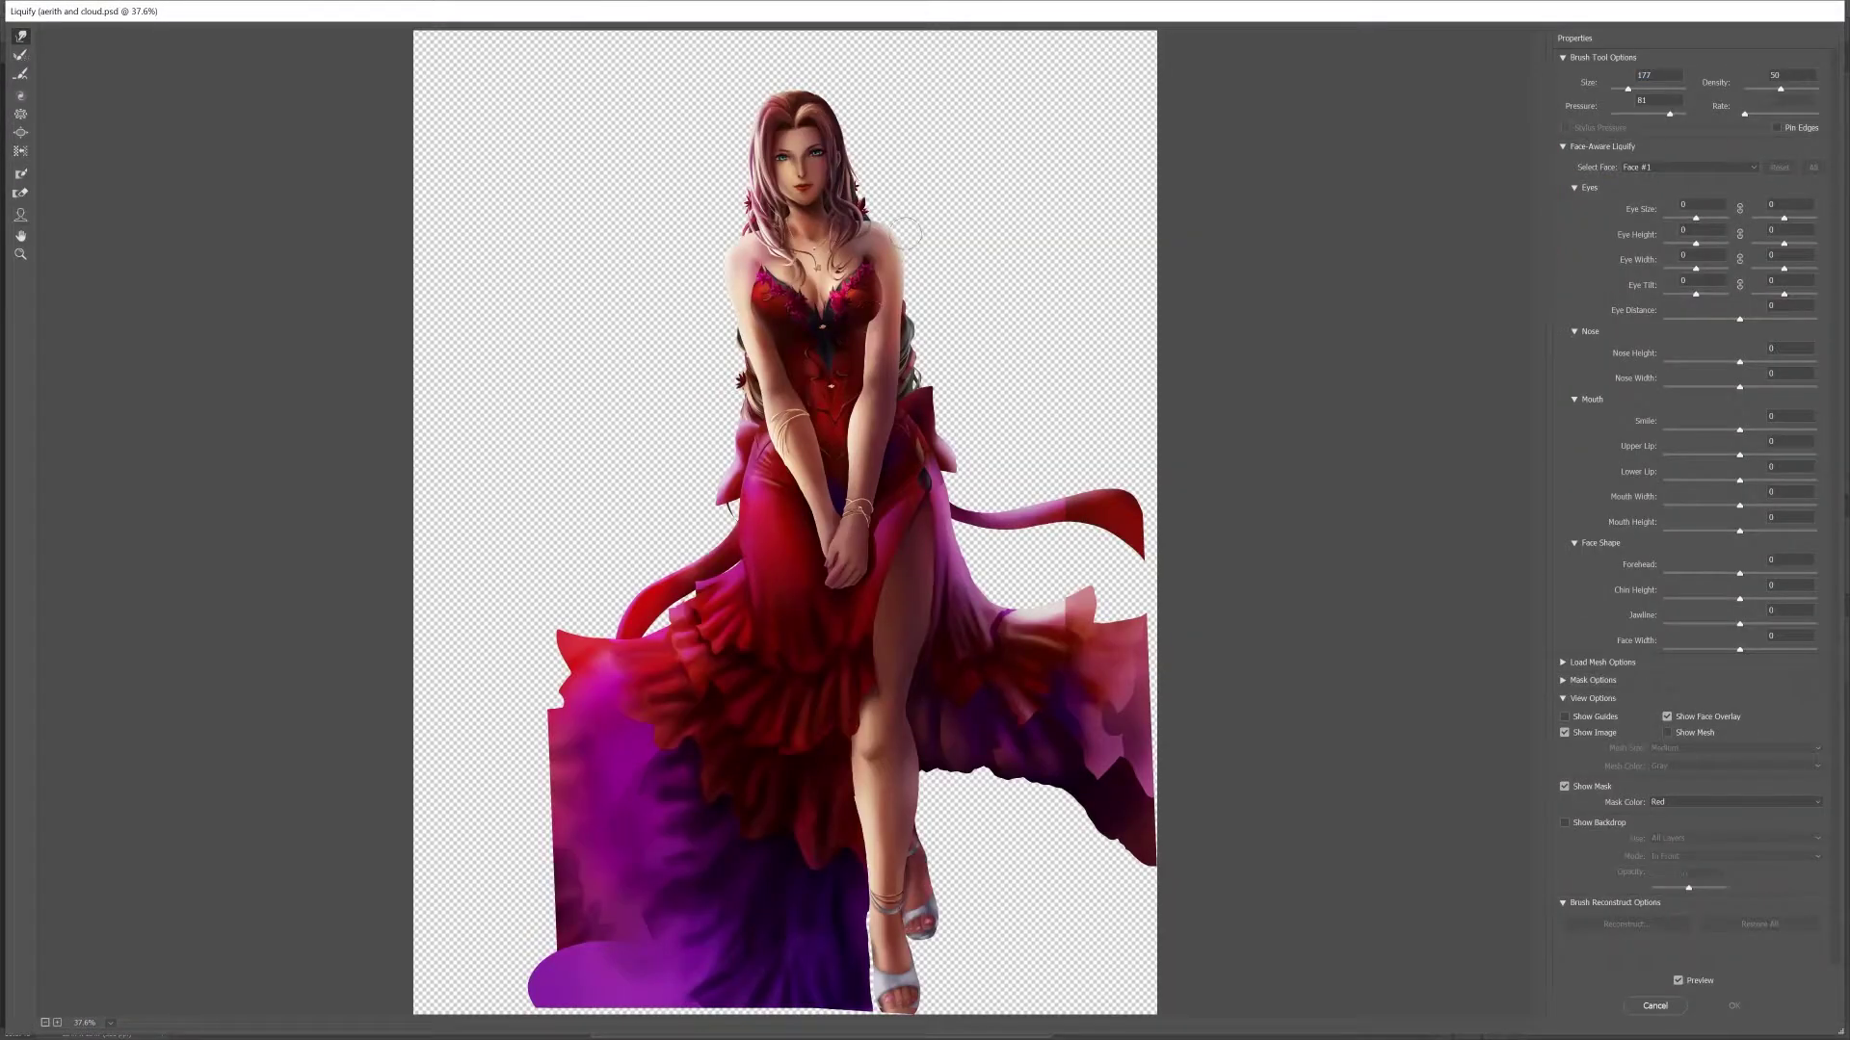
# - Enlarge the warp brush to about 1220, smear the figure's head, torso and legs sideways, and apply the distortion
pyautogui.moveTo(981, 144); pyautogui.dragTo(1121, 135)
pyautogui.moveTo(840, 131); pyautogui.dragTo(720, 120)
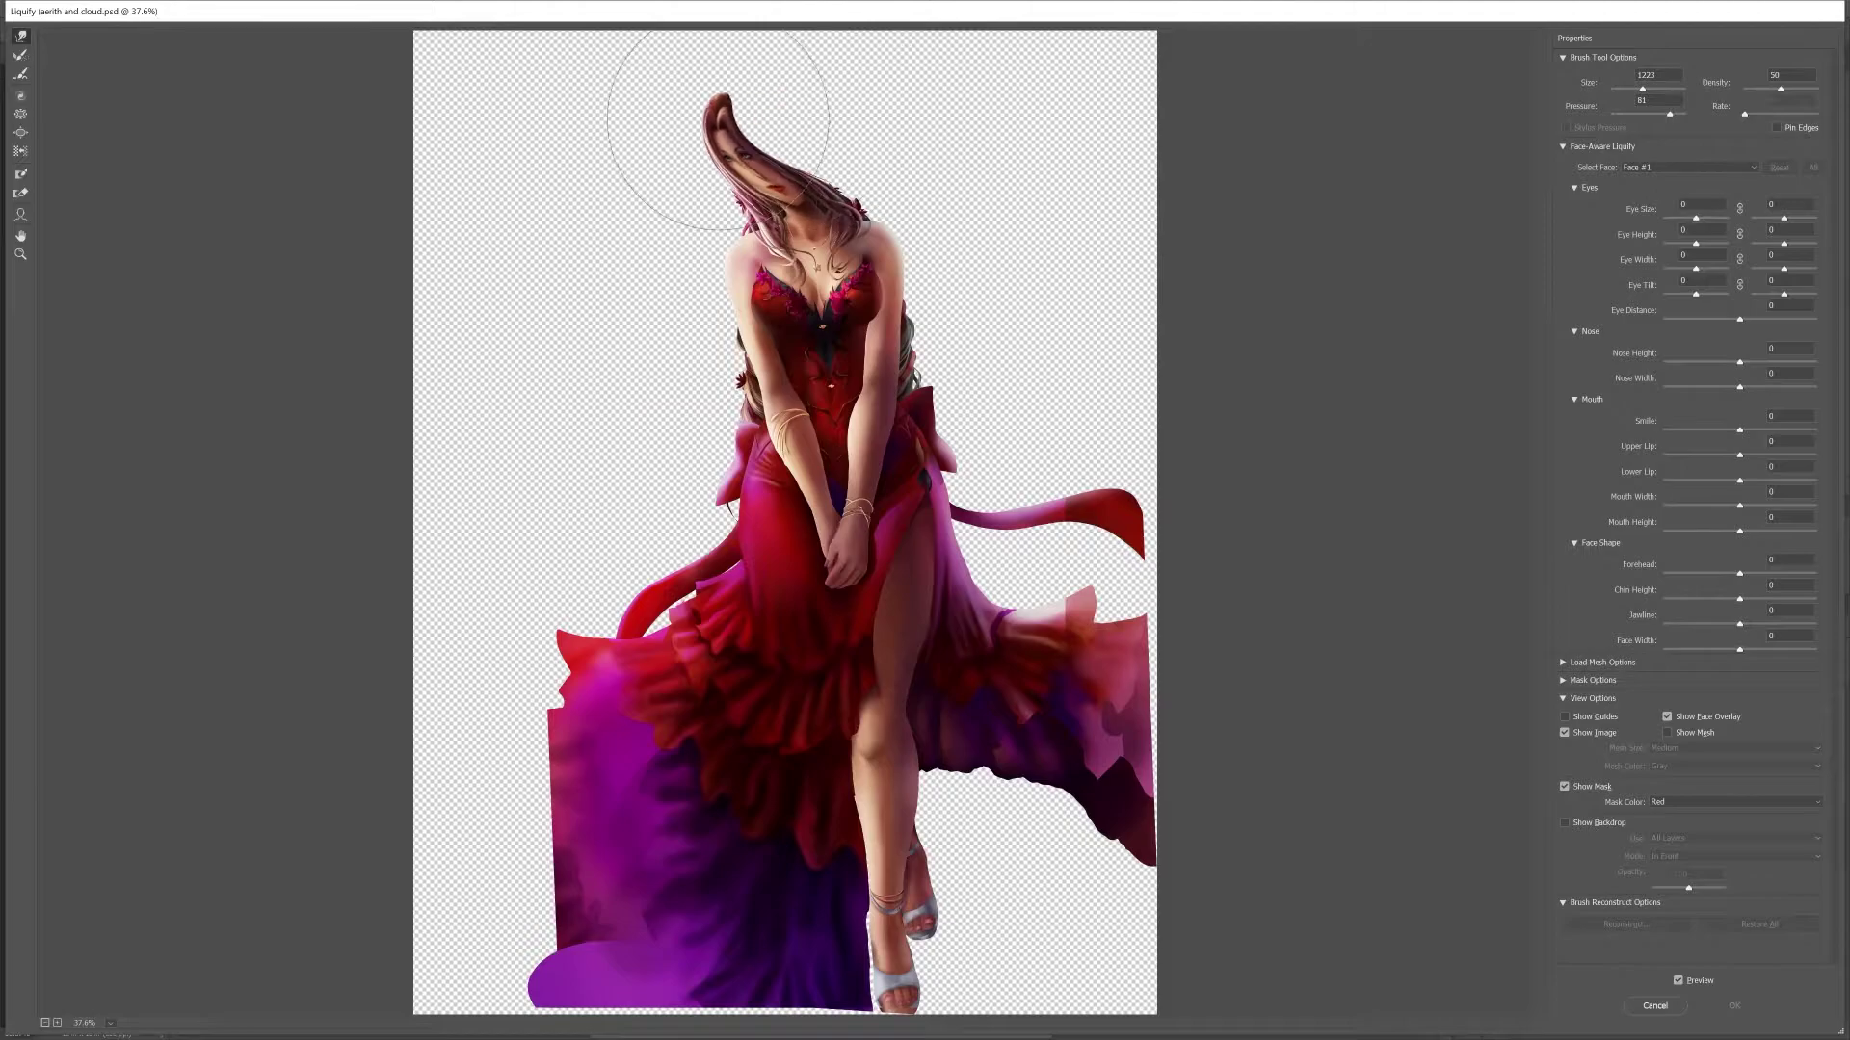
pyautogui.moveTo(953, 188); pyautogui.dragTo(761, 231)
pyautogui.moveTo(949, 299); pyautogui.dragTo(732, 448)
pyautogui.moveTo(1026, 568); pyautogui.dragTo(819, 737)
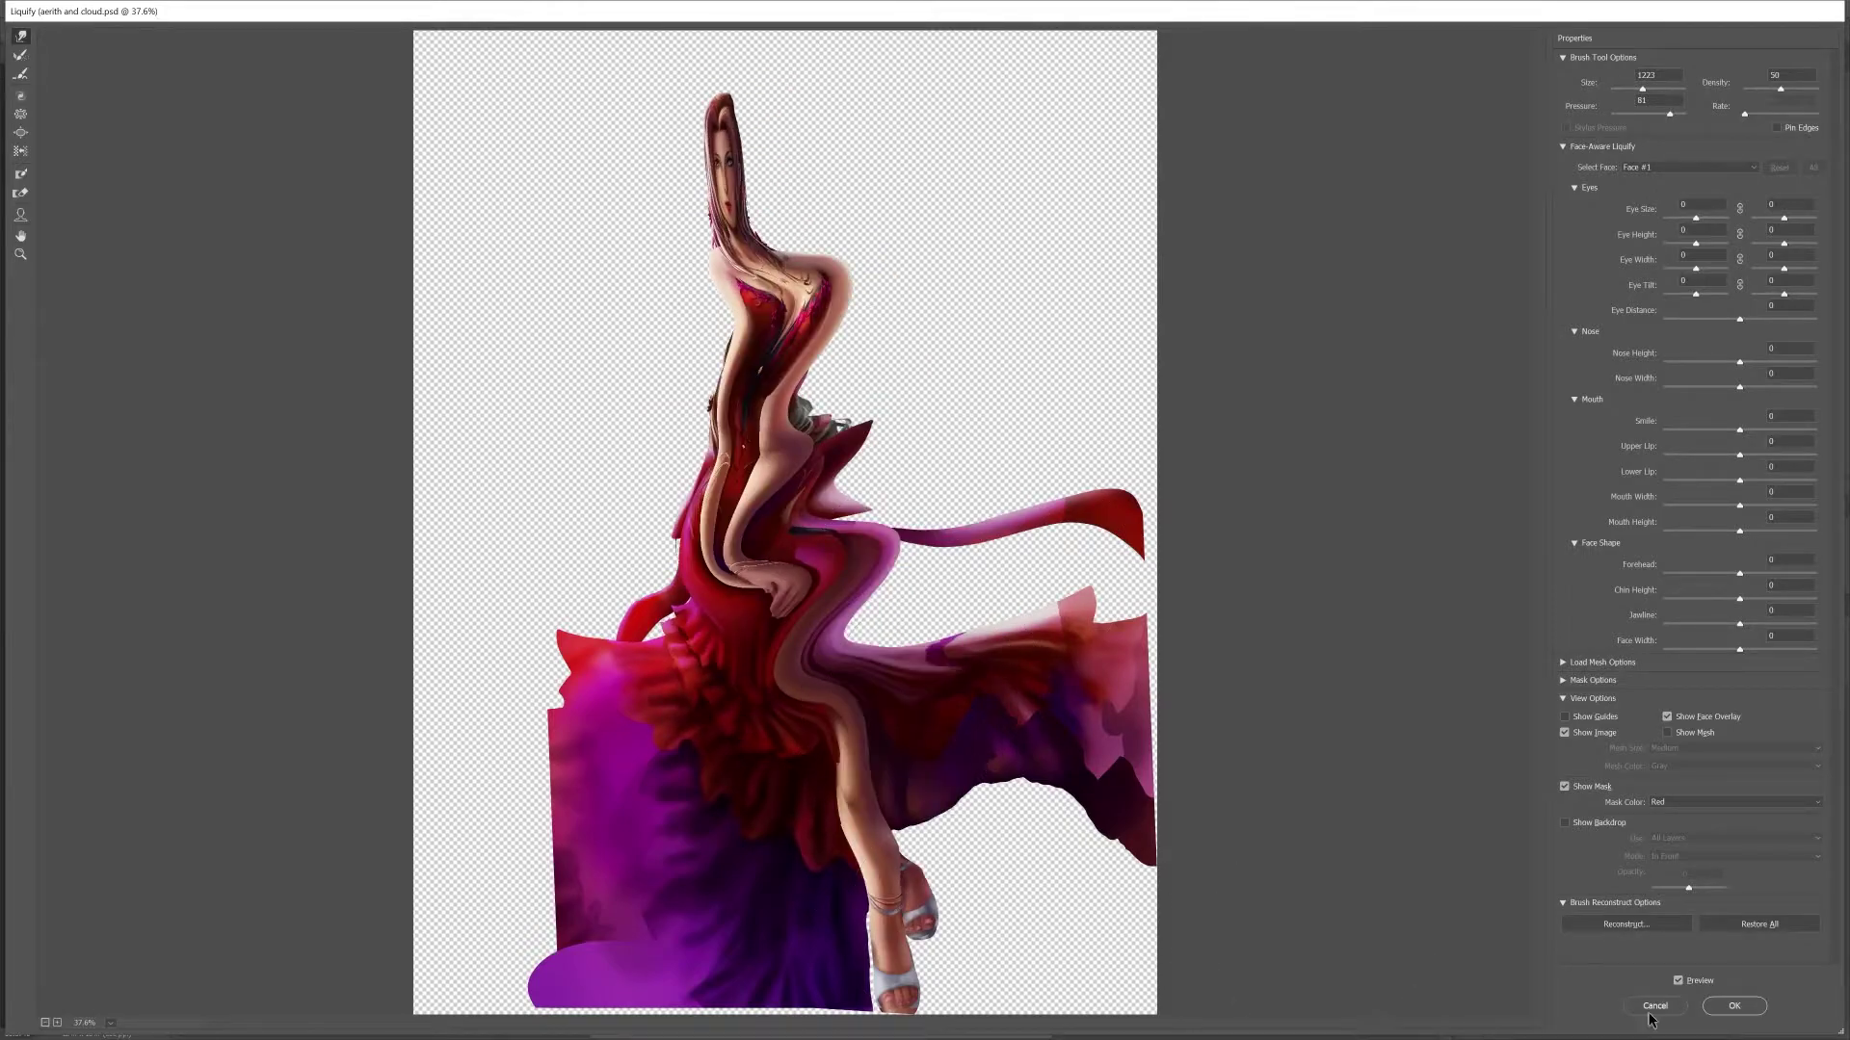
pyautogui.press('Return')
# - Inspect the distorted figure against the background and undo the Liquify distortion on Layer 73
pyautogui.hotkey('ctrl', '-')
pyautogui.hotkey('ctrl', '-')
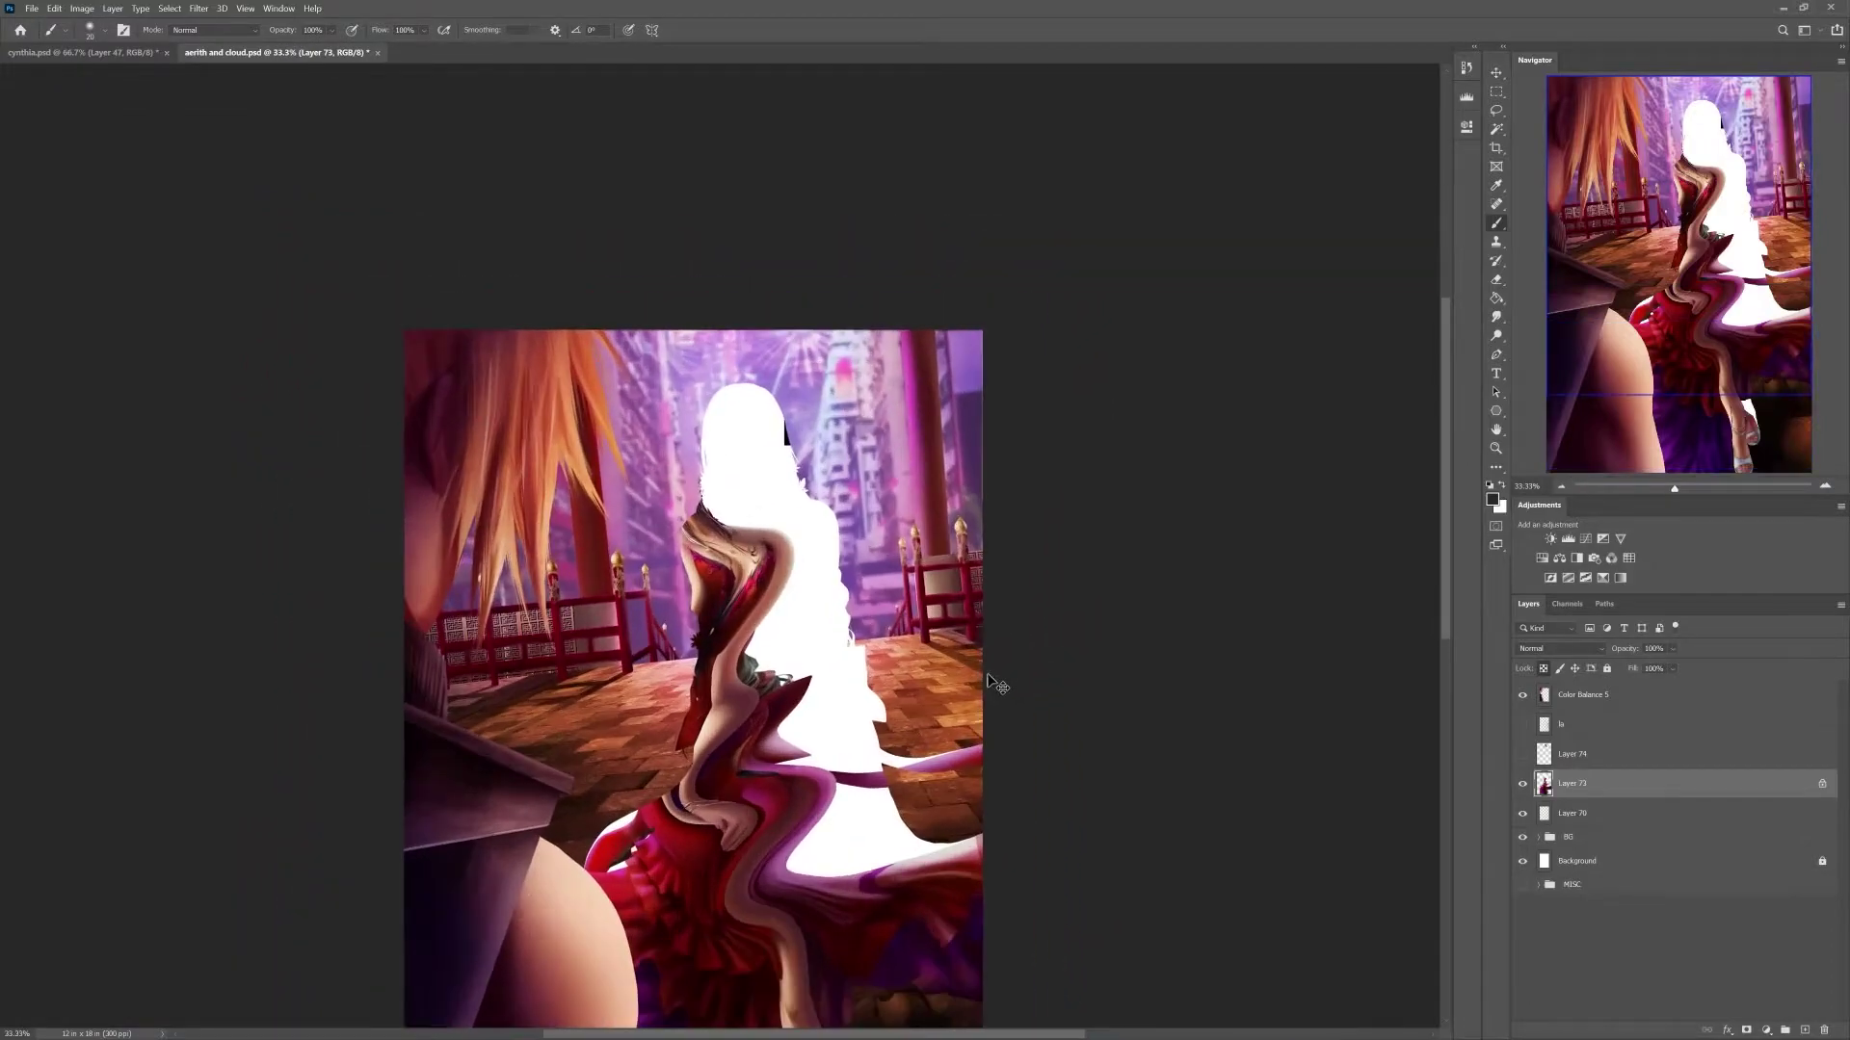
pyautogui.hotkey('ctrl', '+')
pyautogui.hotkey('ctrl', '+')
pyautogui.moveTo(1054, 829)
pyautogui.mouseDown()
pyautogui.moveTo(1002, 432)
pyautogui.moveTo(1076, 839)
pyautogui.mouseUp()
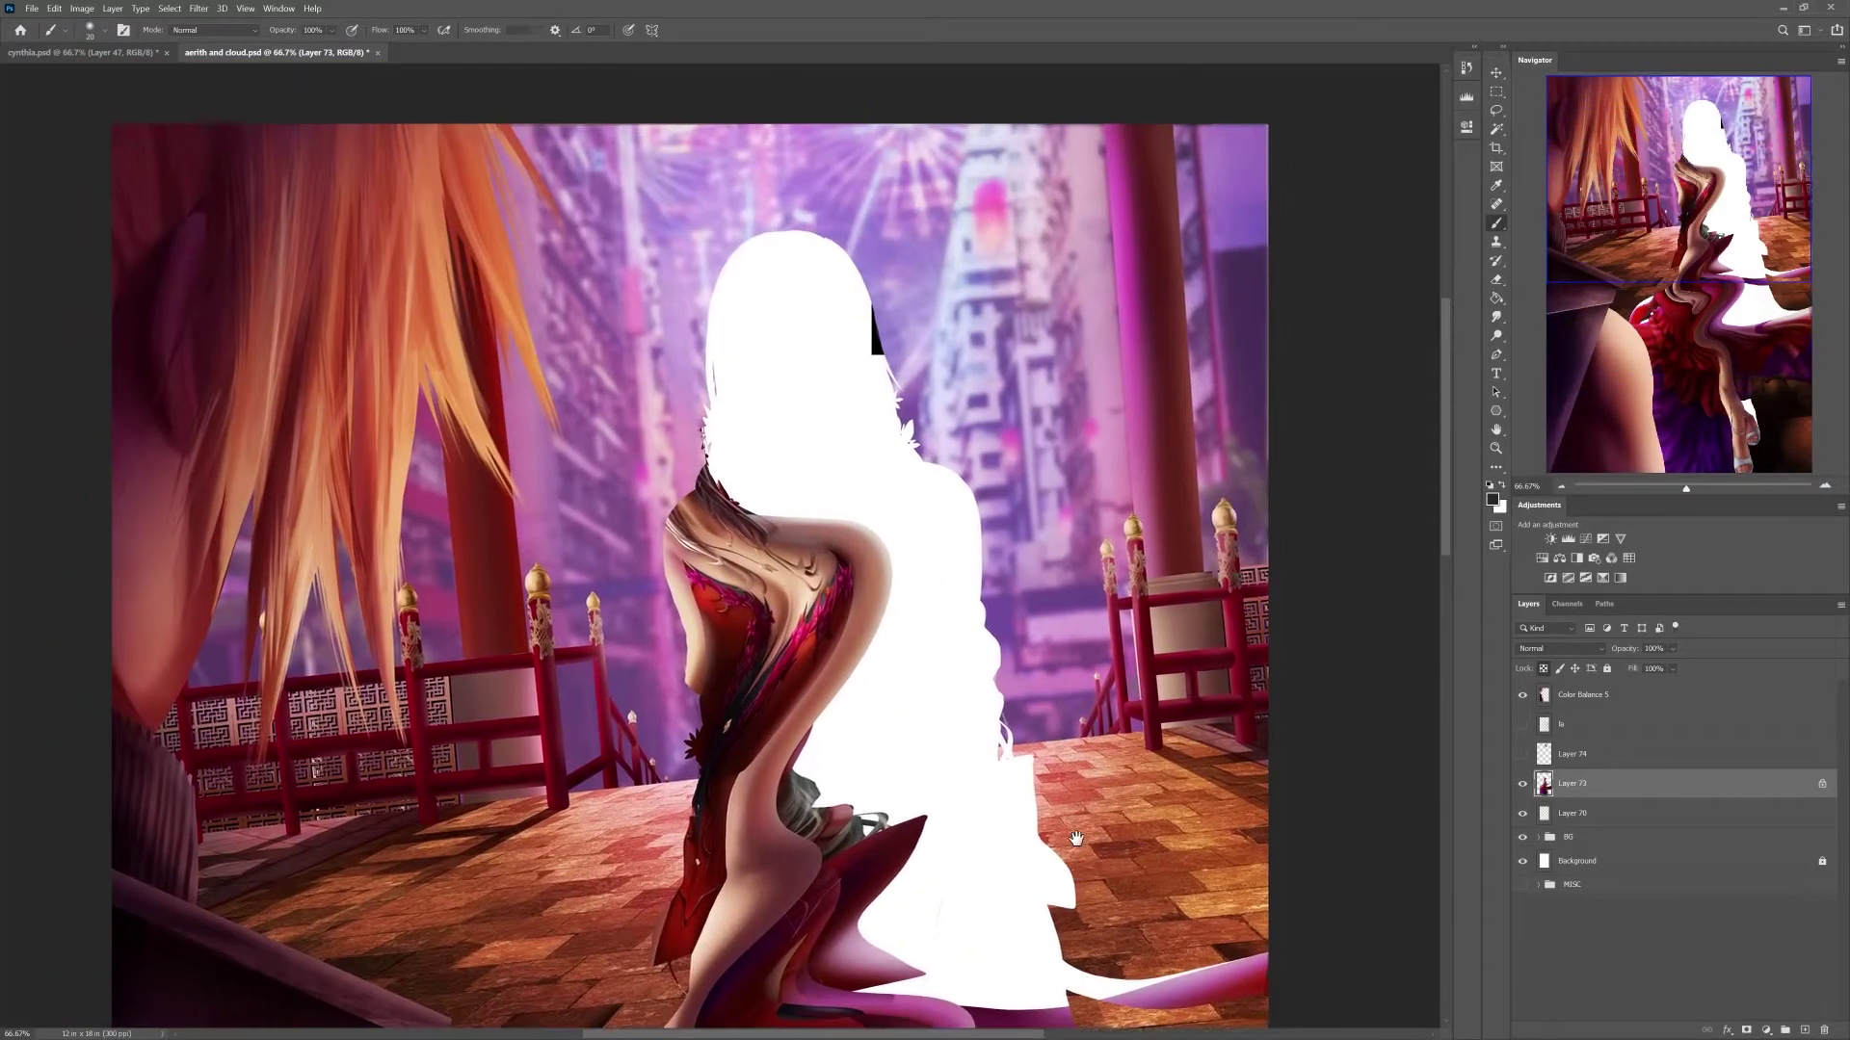
pyautogui.hotkey('ctrl', 'z')
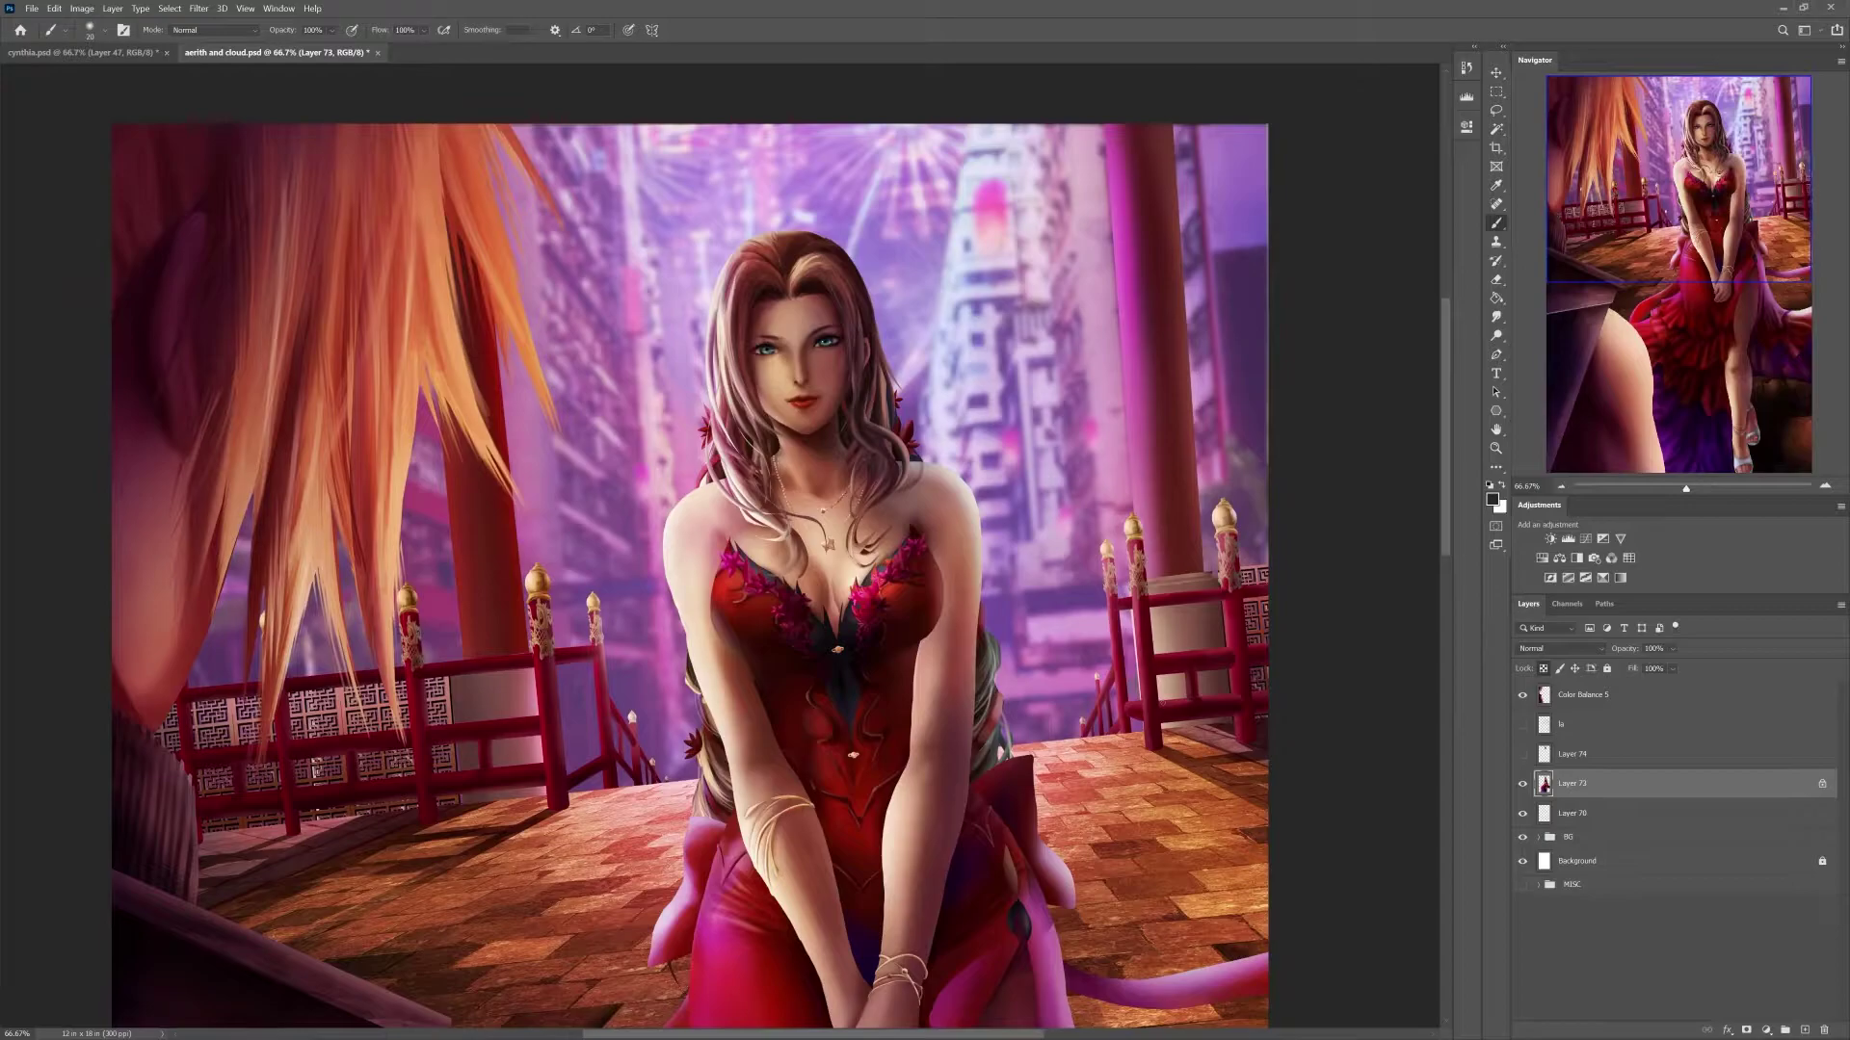
# - Unlock Layer 73's transparent pixels, toggle its visibility to check its content, and open the Liquify filter on it
pyautogui.click(1522, 783)
pyautogui.click(1522, 783)
pyautogui.click(205, 9)
pyautogui.click(231, 116)
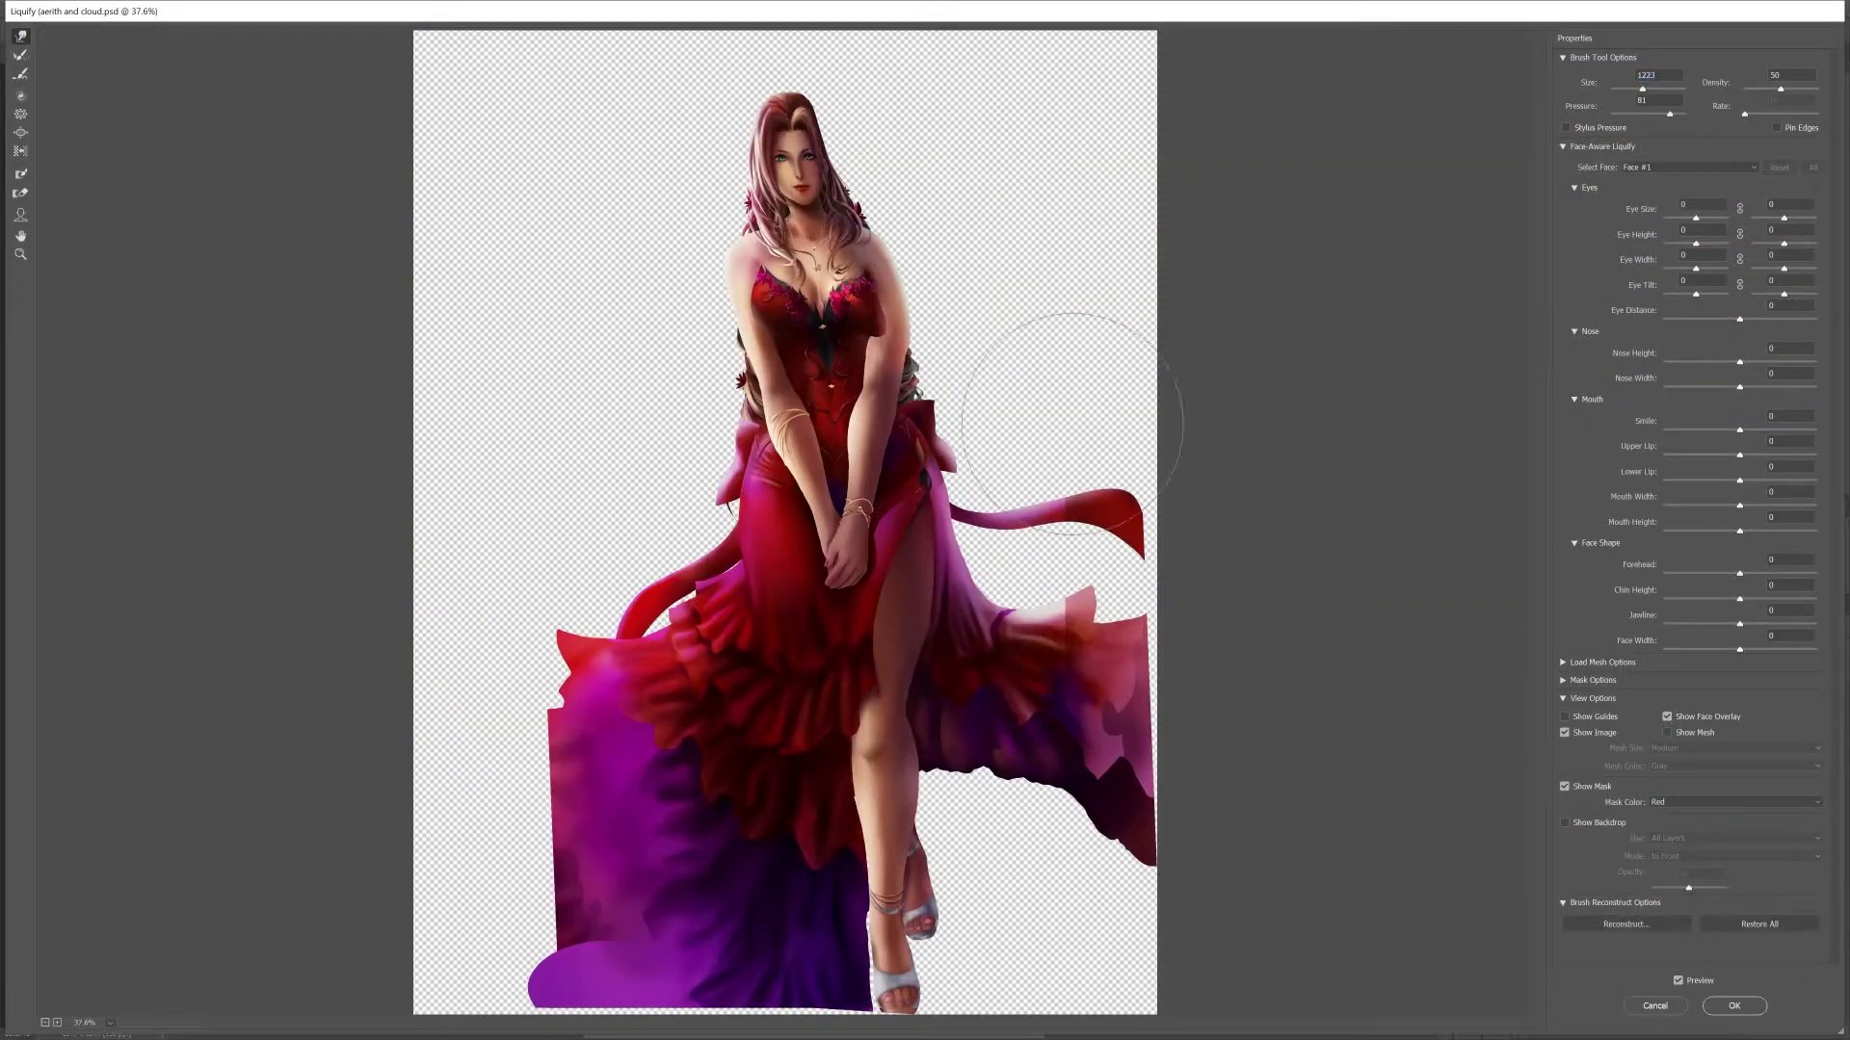
# - Warp the figure's torso, arms and legs into broad sideways curves on the unlocked layer and apply the distortion
pyautogui.moveTo(661, 528); pyautogui.dragTo(871, 583)
pyautogui.moveTo(897, 759)
pyautogui.mouseDown()
pyautogui.moveTo(938, 810)
pyautogui.moveTo(954, 730)
pyautogui.moveTo(1017, 651)
pyautogui.moveTo(975, 805)
pyautogui.mouseUp()
pyautogui.moveTo(769, 826)
pyautogui.mouseDown()
pyautogui.moveTo(755, 787)
pyautogui.moveTo(799, 454)
pyautogui.moveTo(882, 433)
pyautogui.mouseUp()
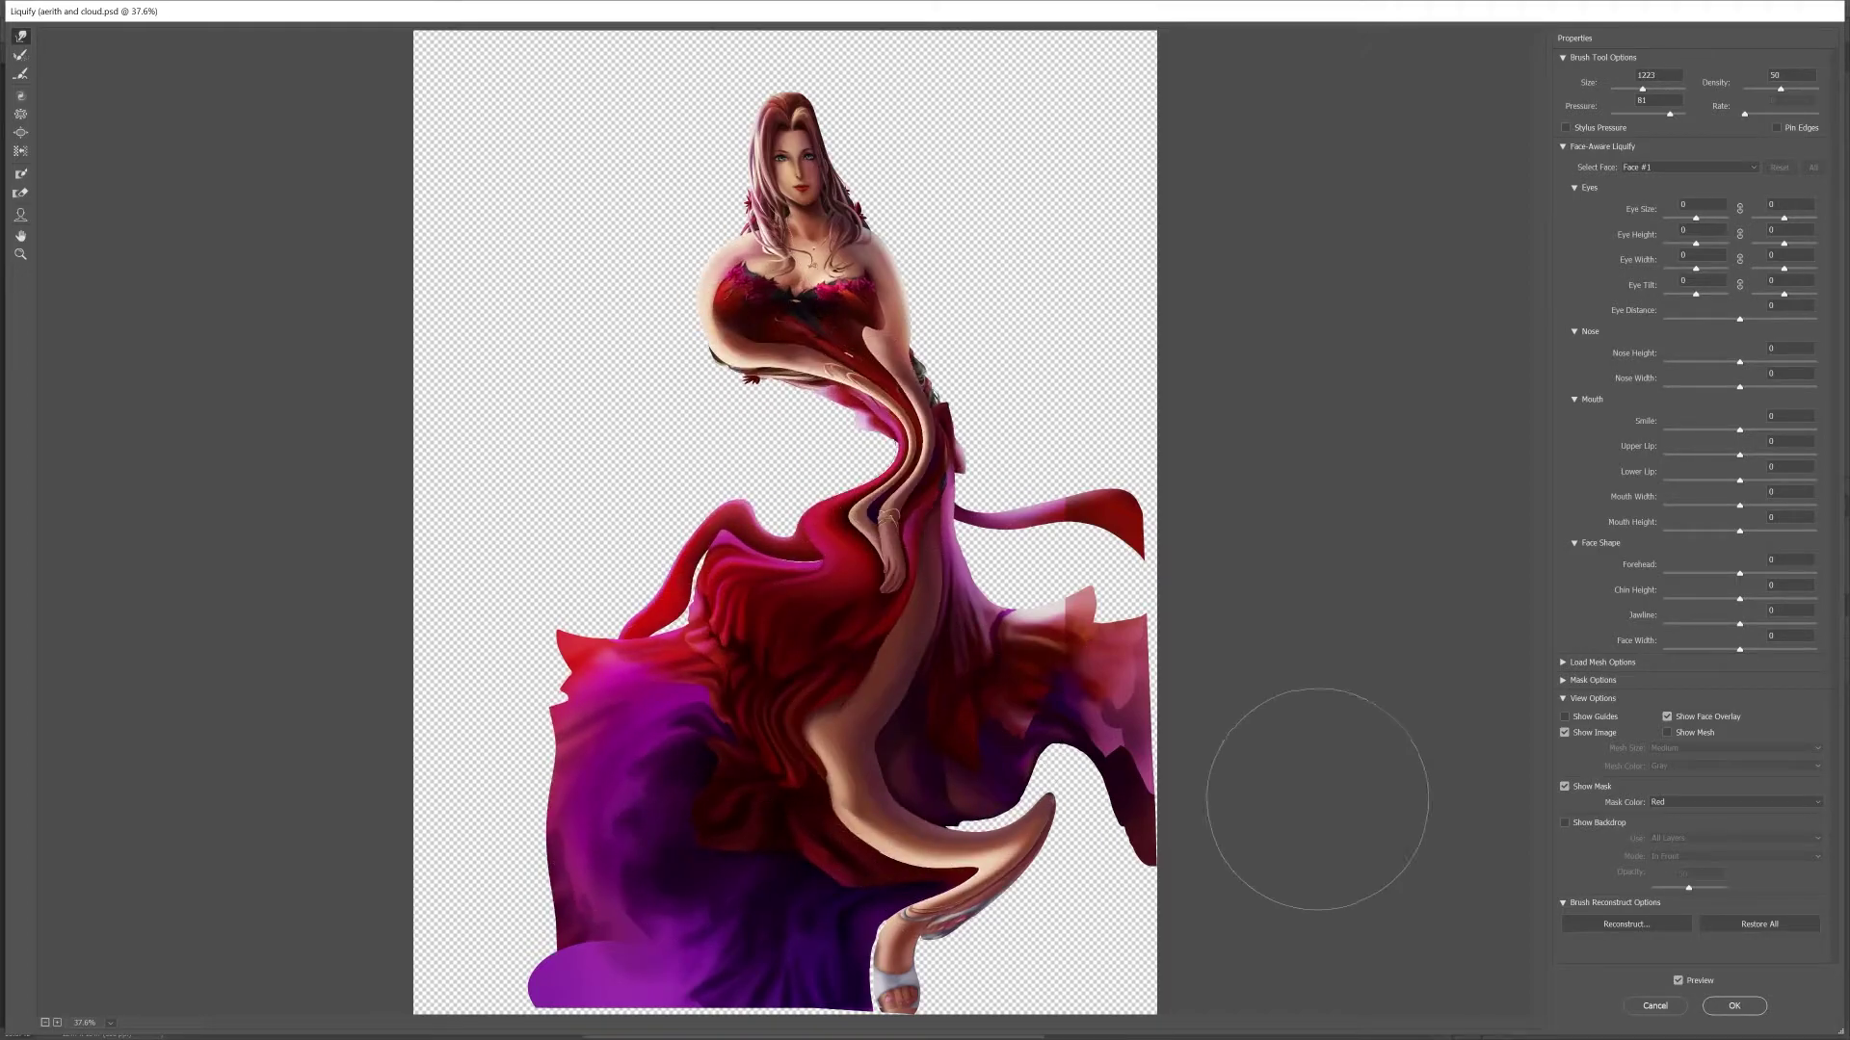
pyautogui.click(1734, 1005)
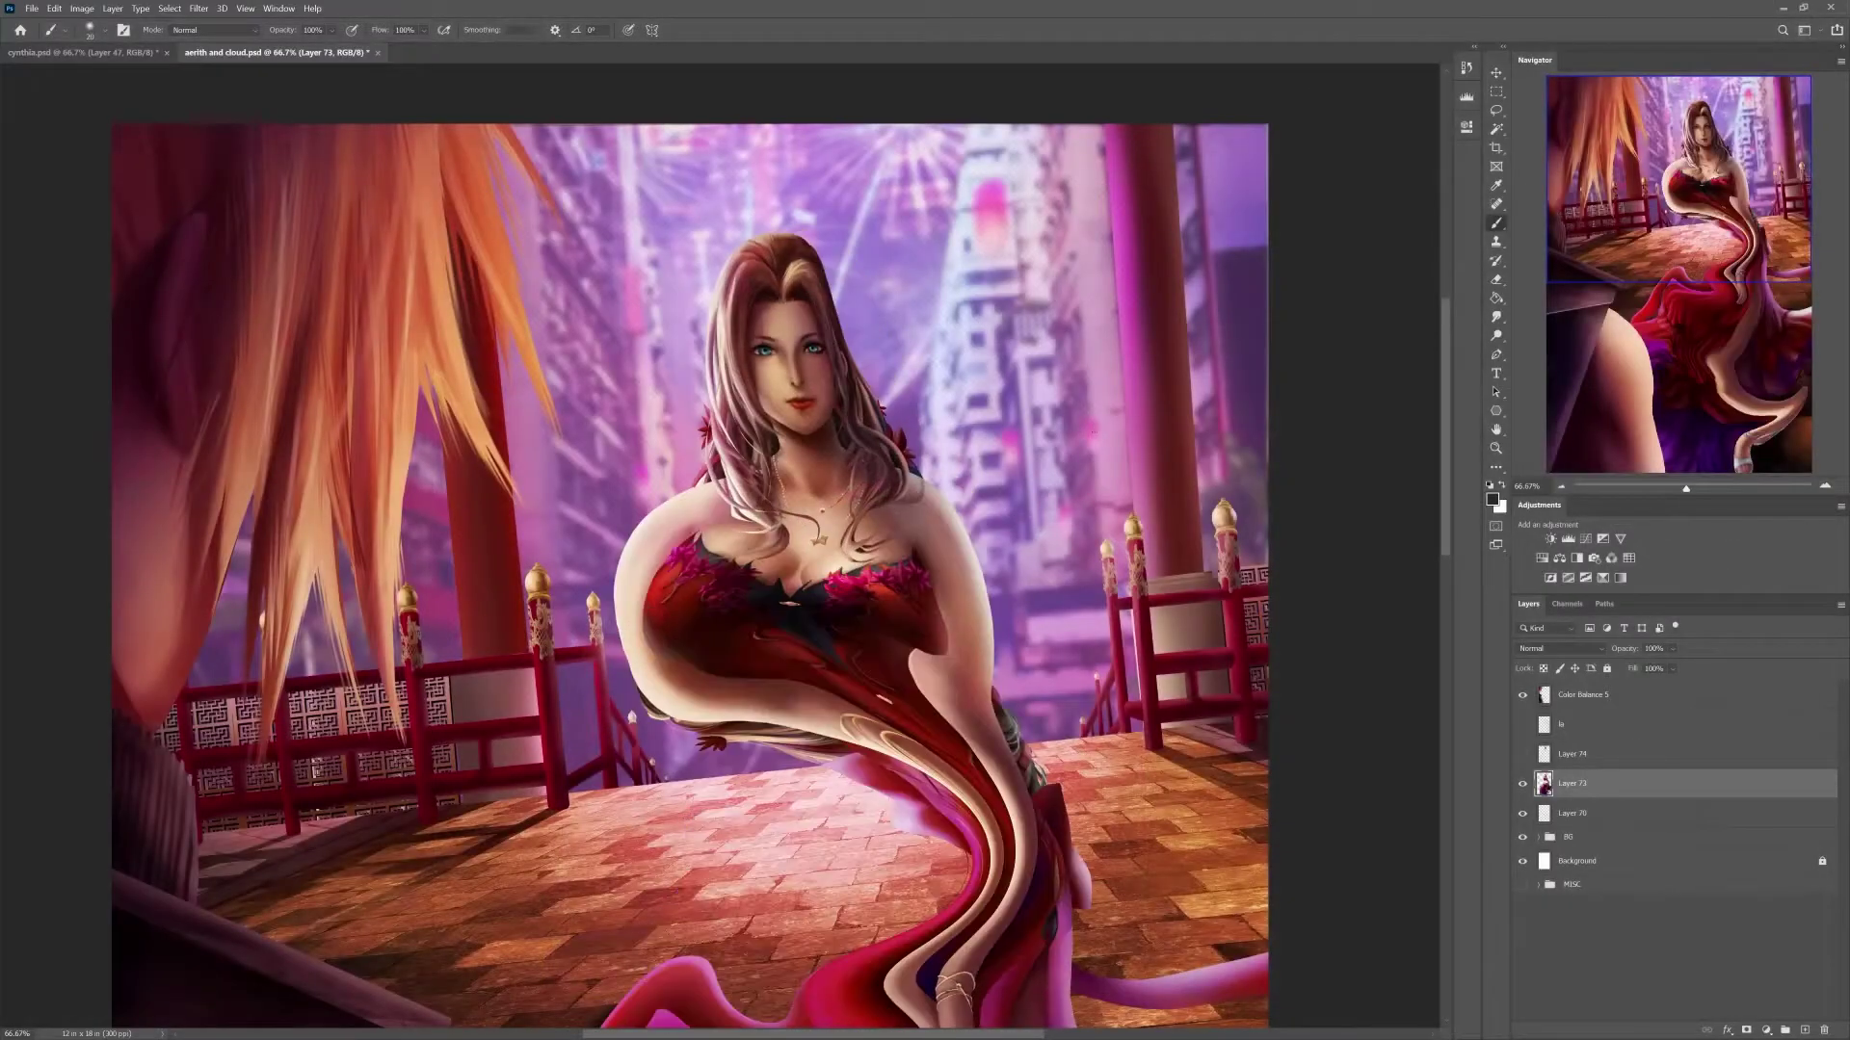
# - Inspect the whole warped figure against the background and undo the Liquify distortion on the unlocked Layer 73
pyautogui.moveTo(1029, 792); pyautogui.dragTo(1002, 386)
pyautogui.hotkey('ctrl', '-')
pyautogui.hotkey('ctrl', '-')
pyautogui.moveTo(1170, 438); pyautogui.dragTo(1199, 509)
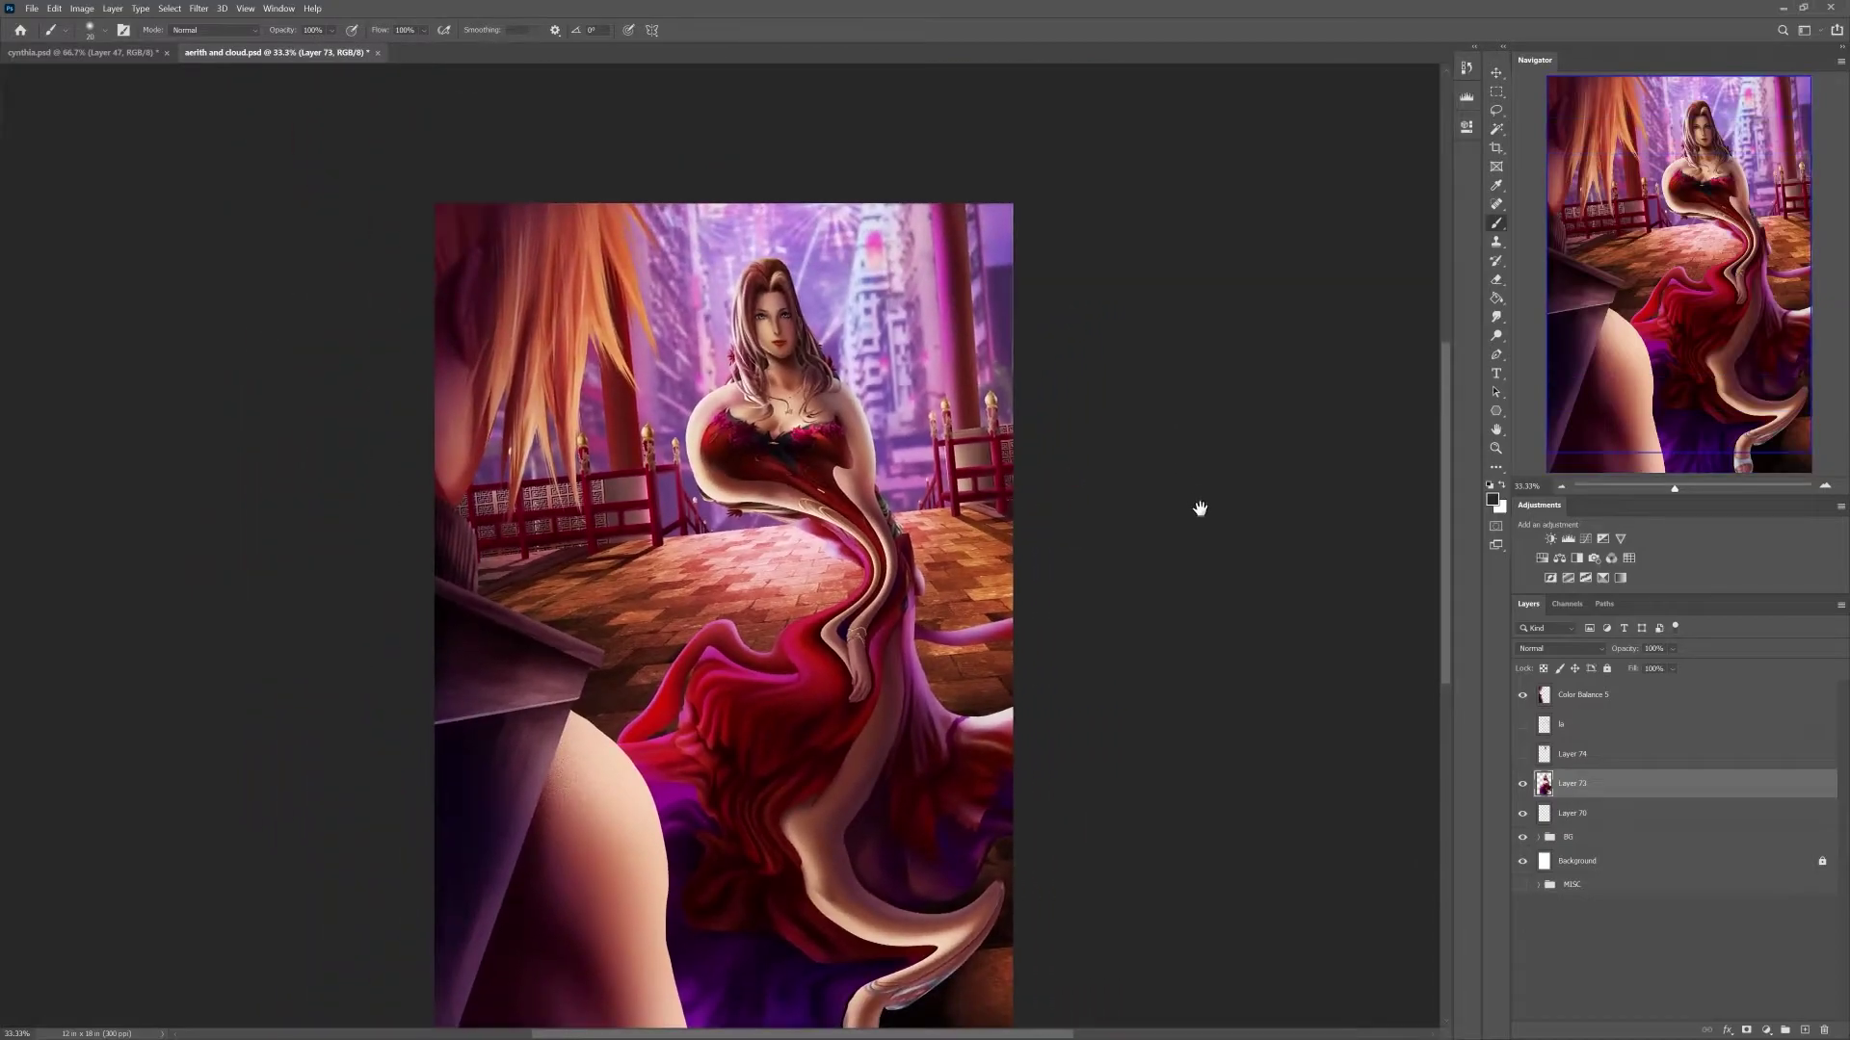
pyautogui.hotkey('ctrl', '+')
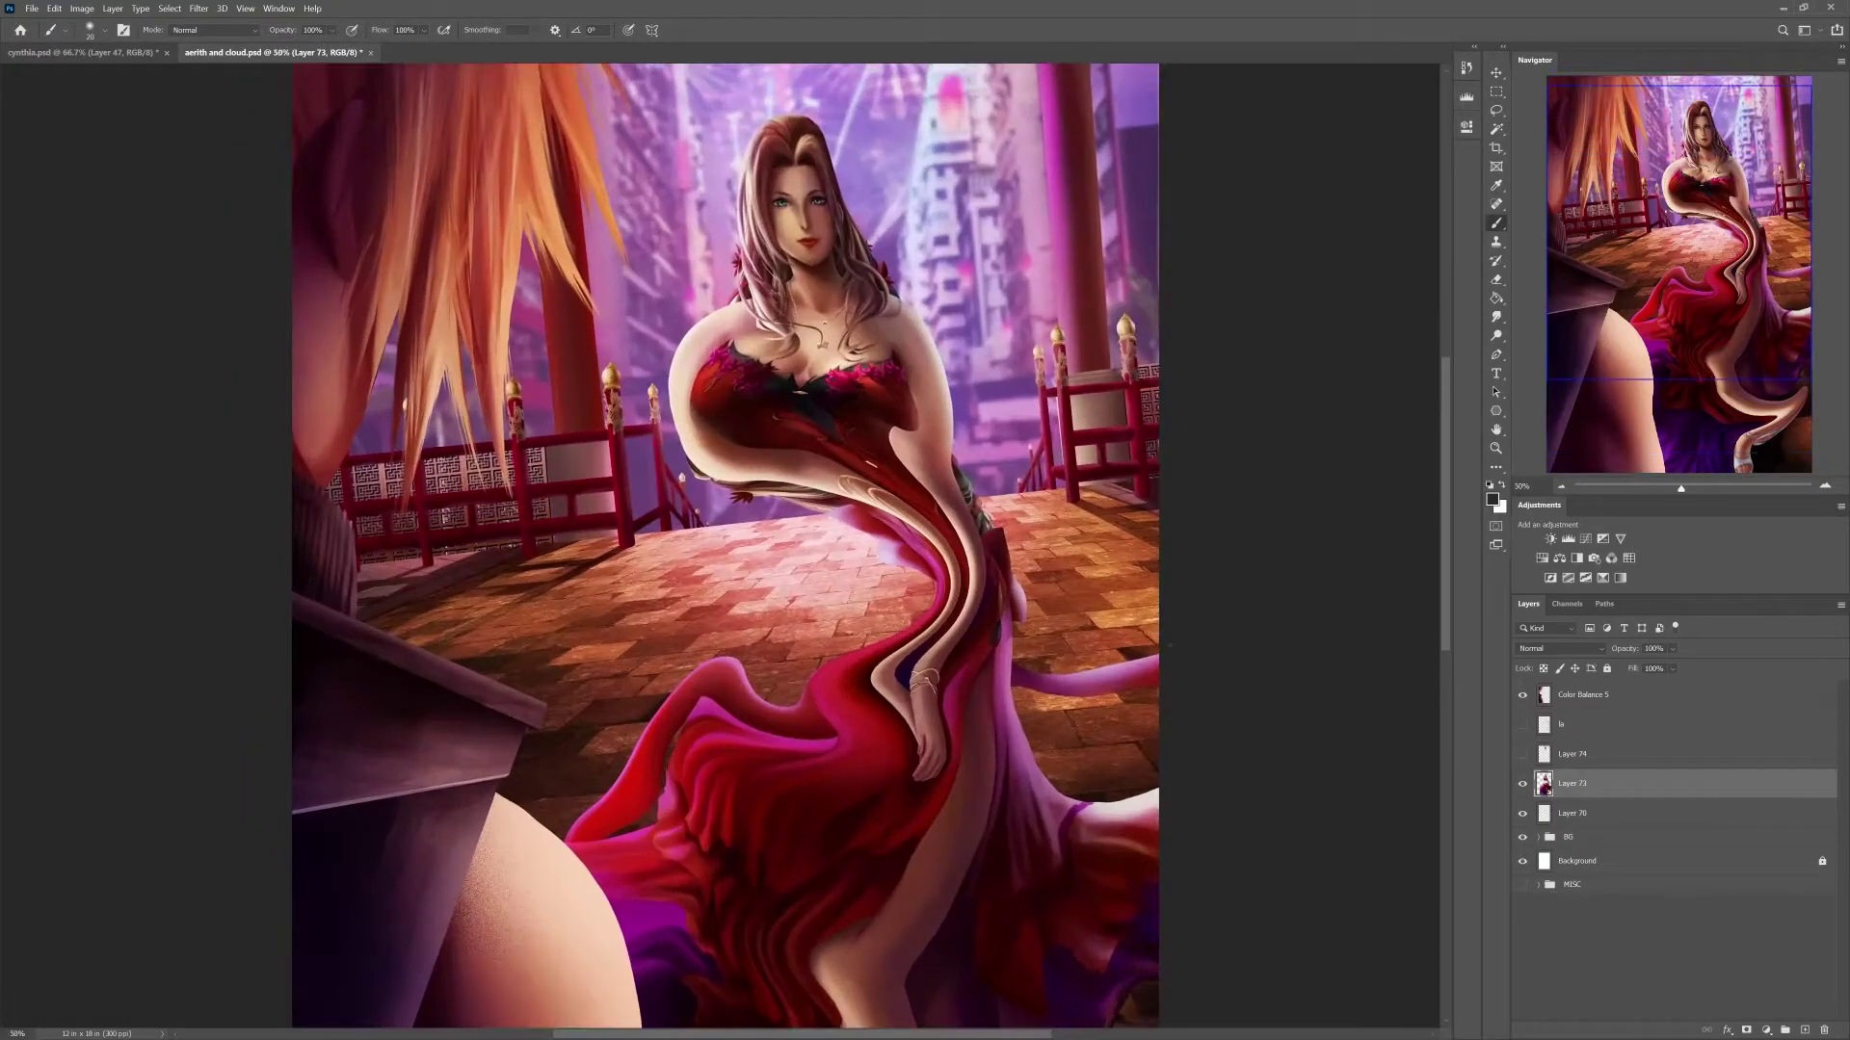
pyautogui.hotkey('ctrl', 'z')
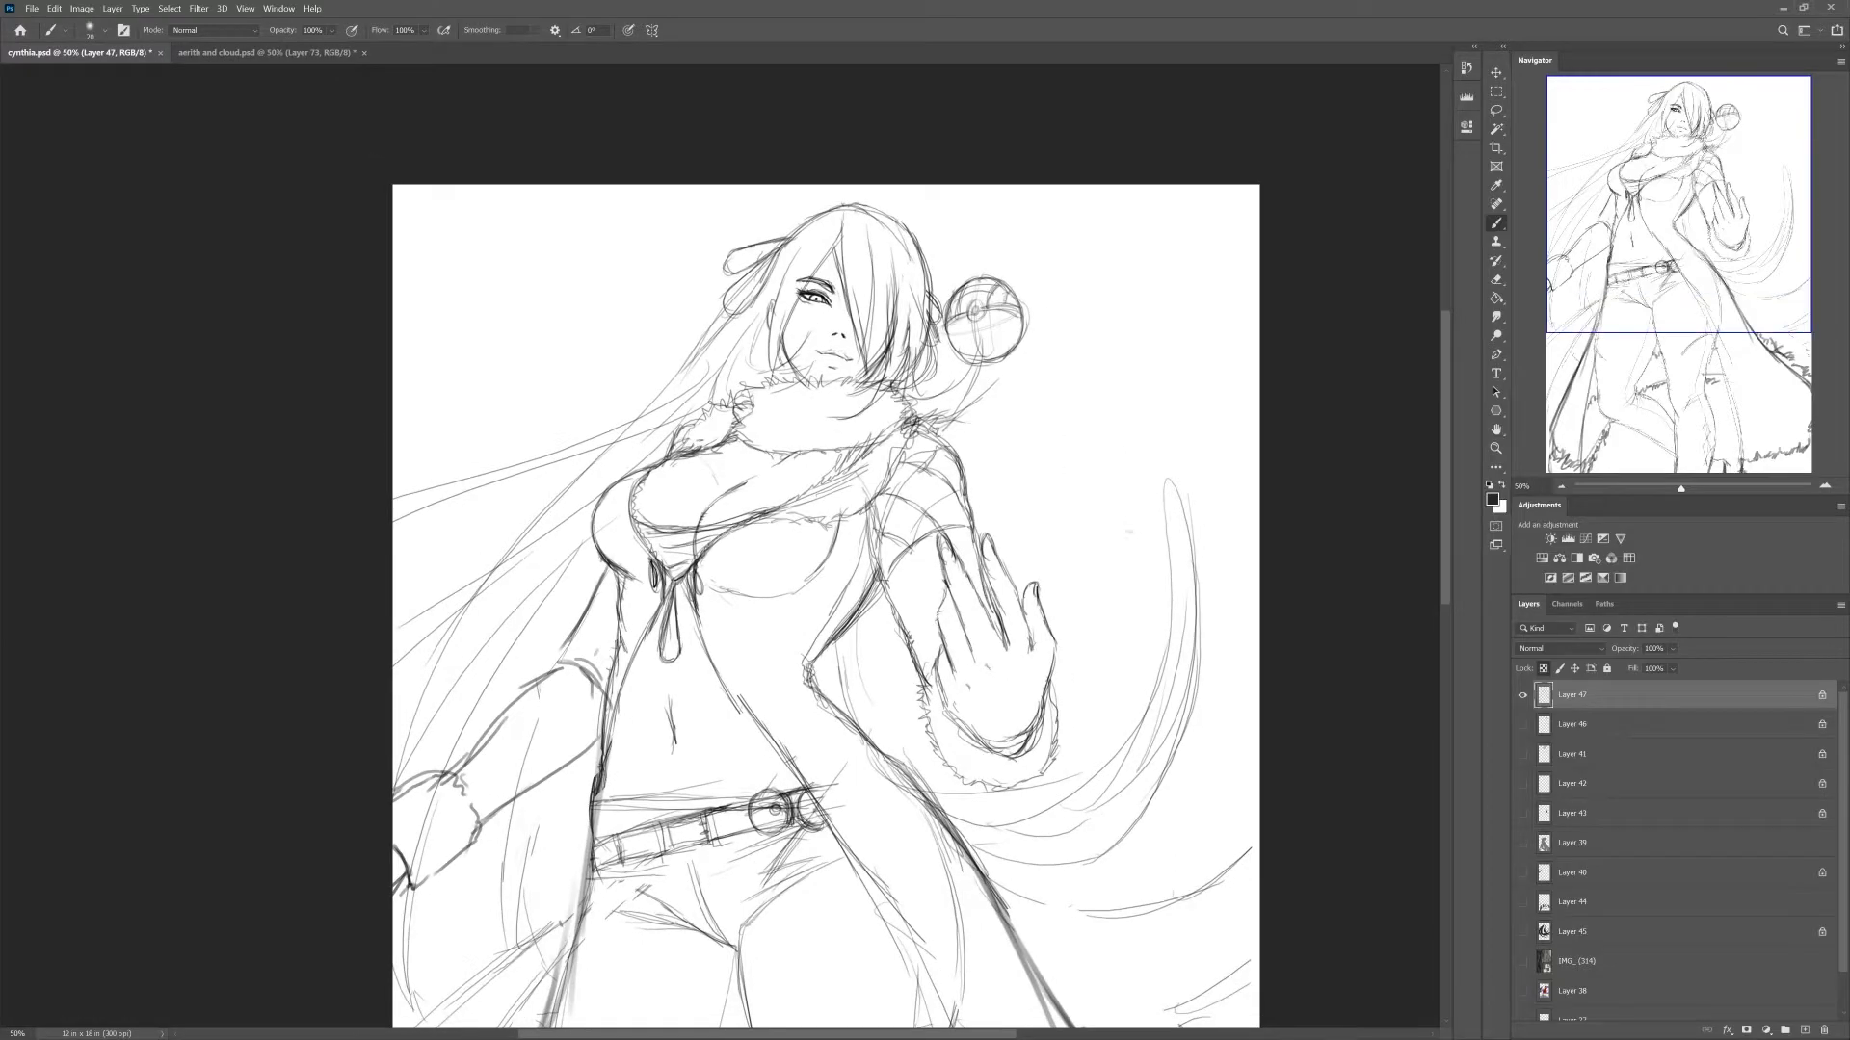
# - In cynthia.psd, unlock Layer 47's transparent pixels, toggle its visibility to check the sketch, and open the Liquify filter
pyautogui.moveTo(1098, 591); pyautogui.dragTo(1095, 536)
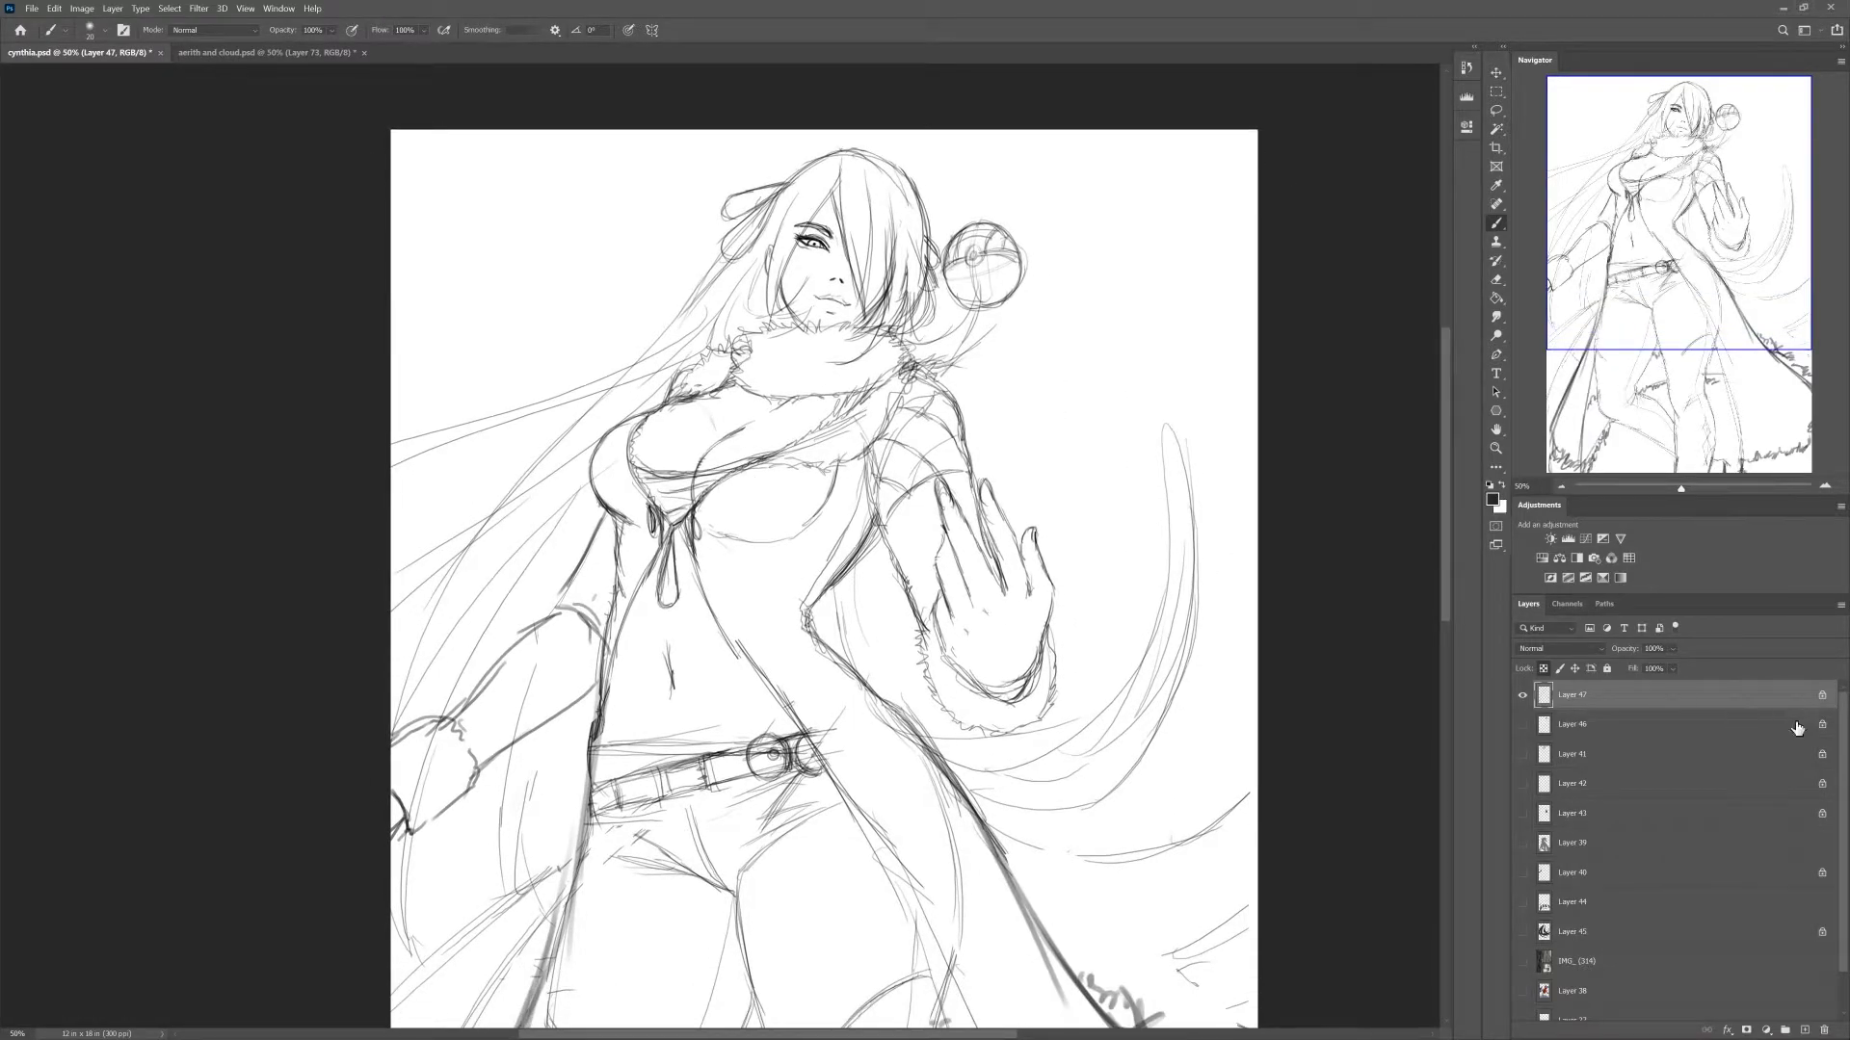
pyautogui.click(1524, 695)
pyautogui.click(1523, 695)
pyautogui.click(198, 8)
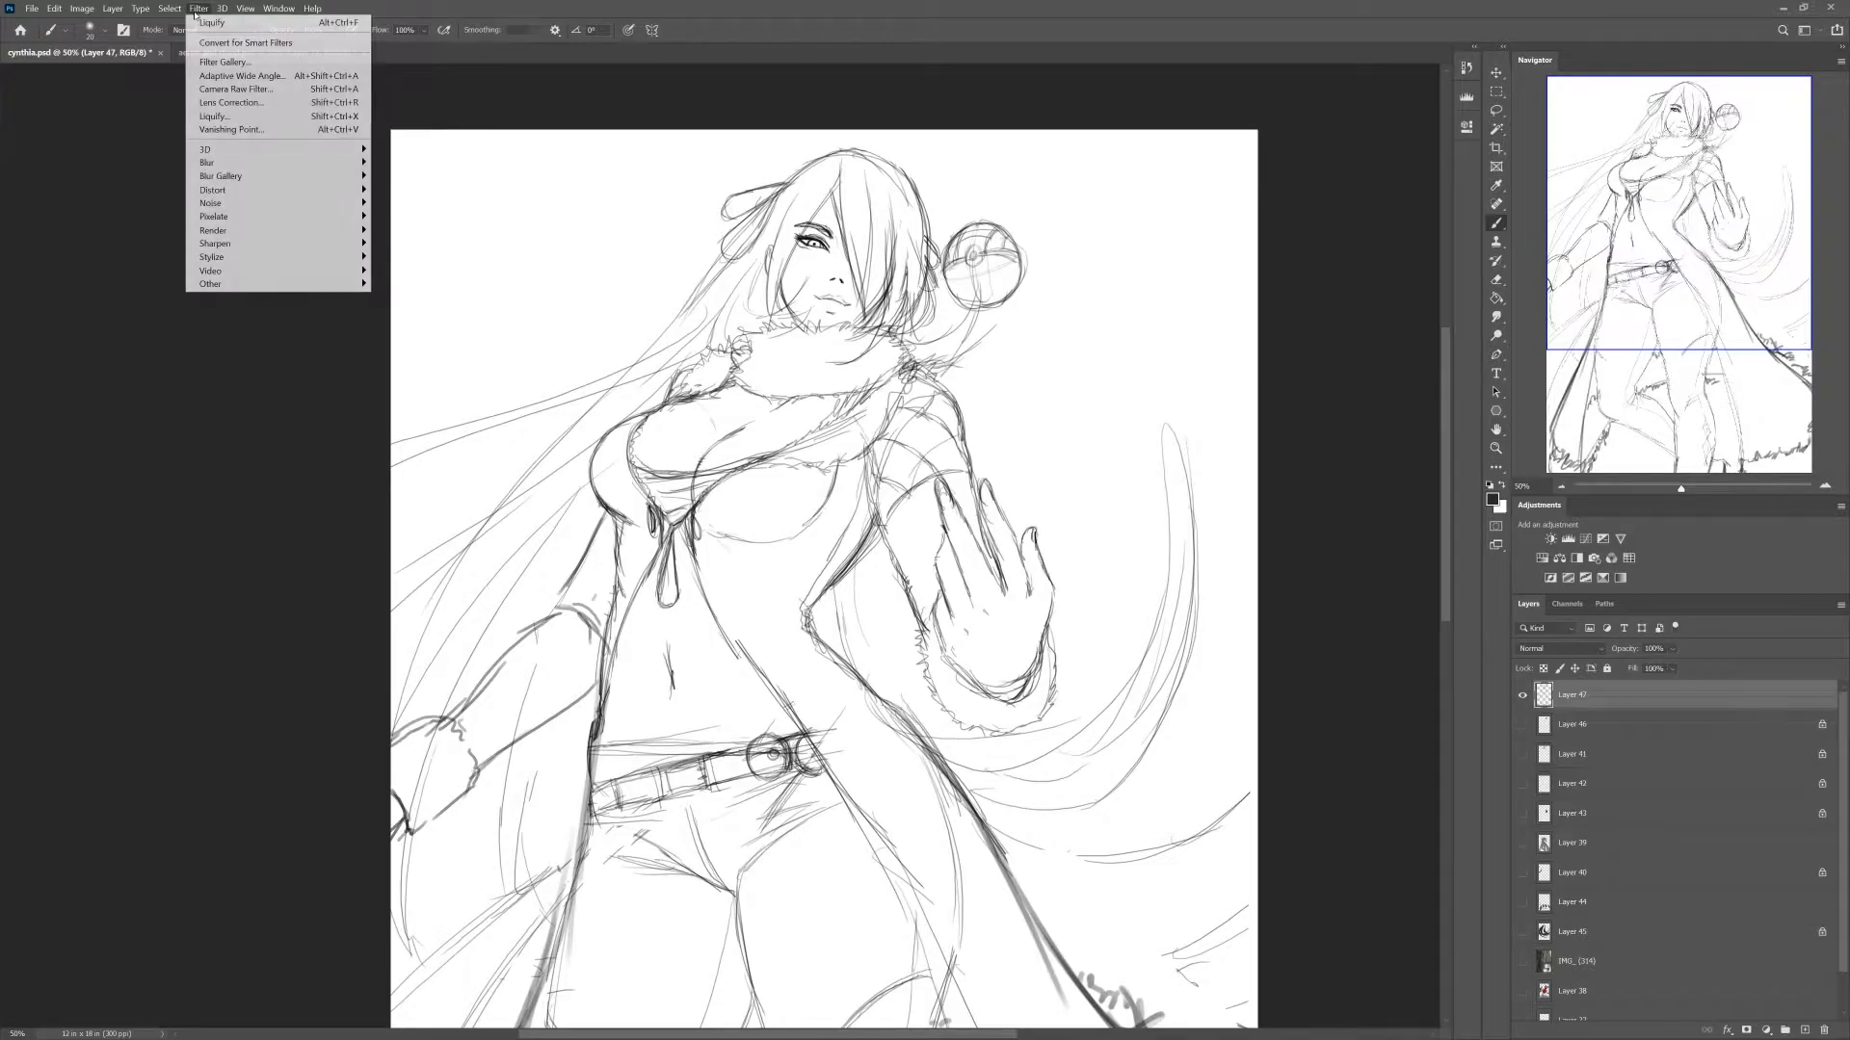
pyautogui.click(240, 117)
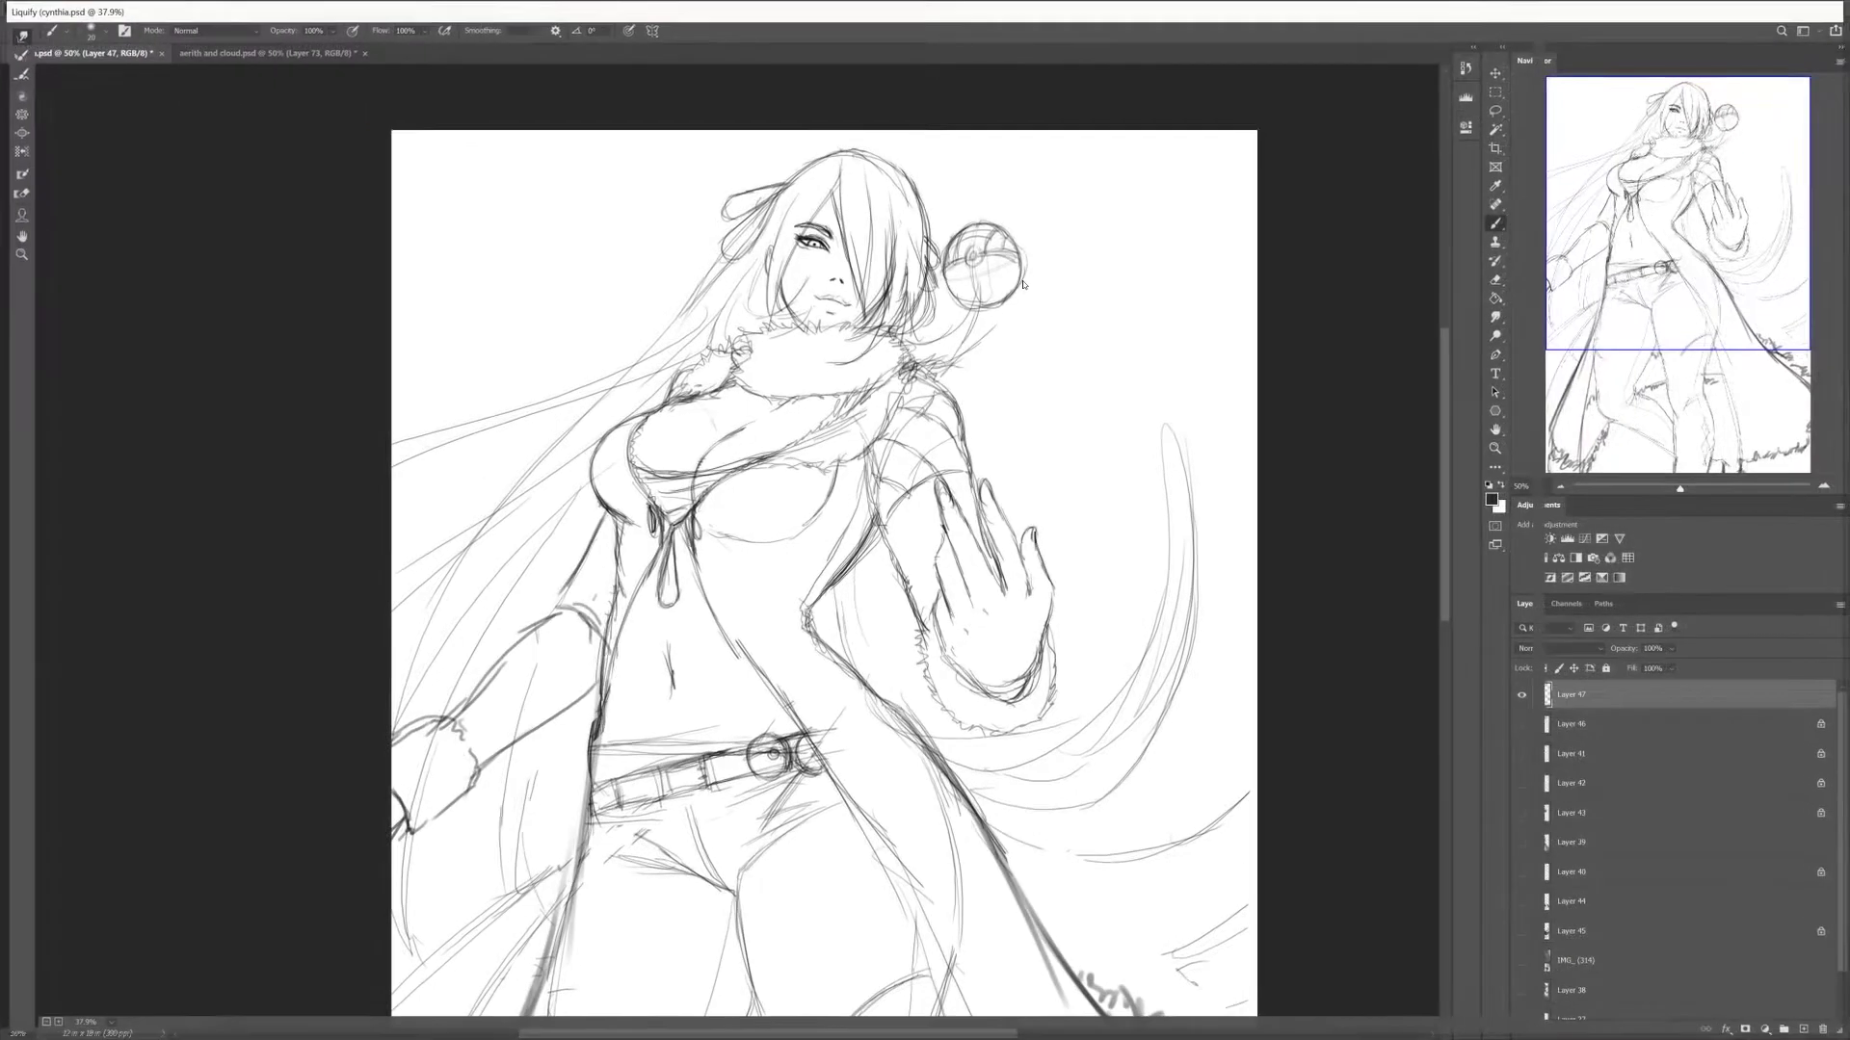
# - Shrink the Forward Warp brush to about 88 for detailed changes to the sketch's head and shoulders
pyautogui.hotkey('ctrl', '+')
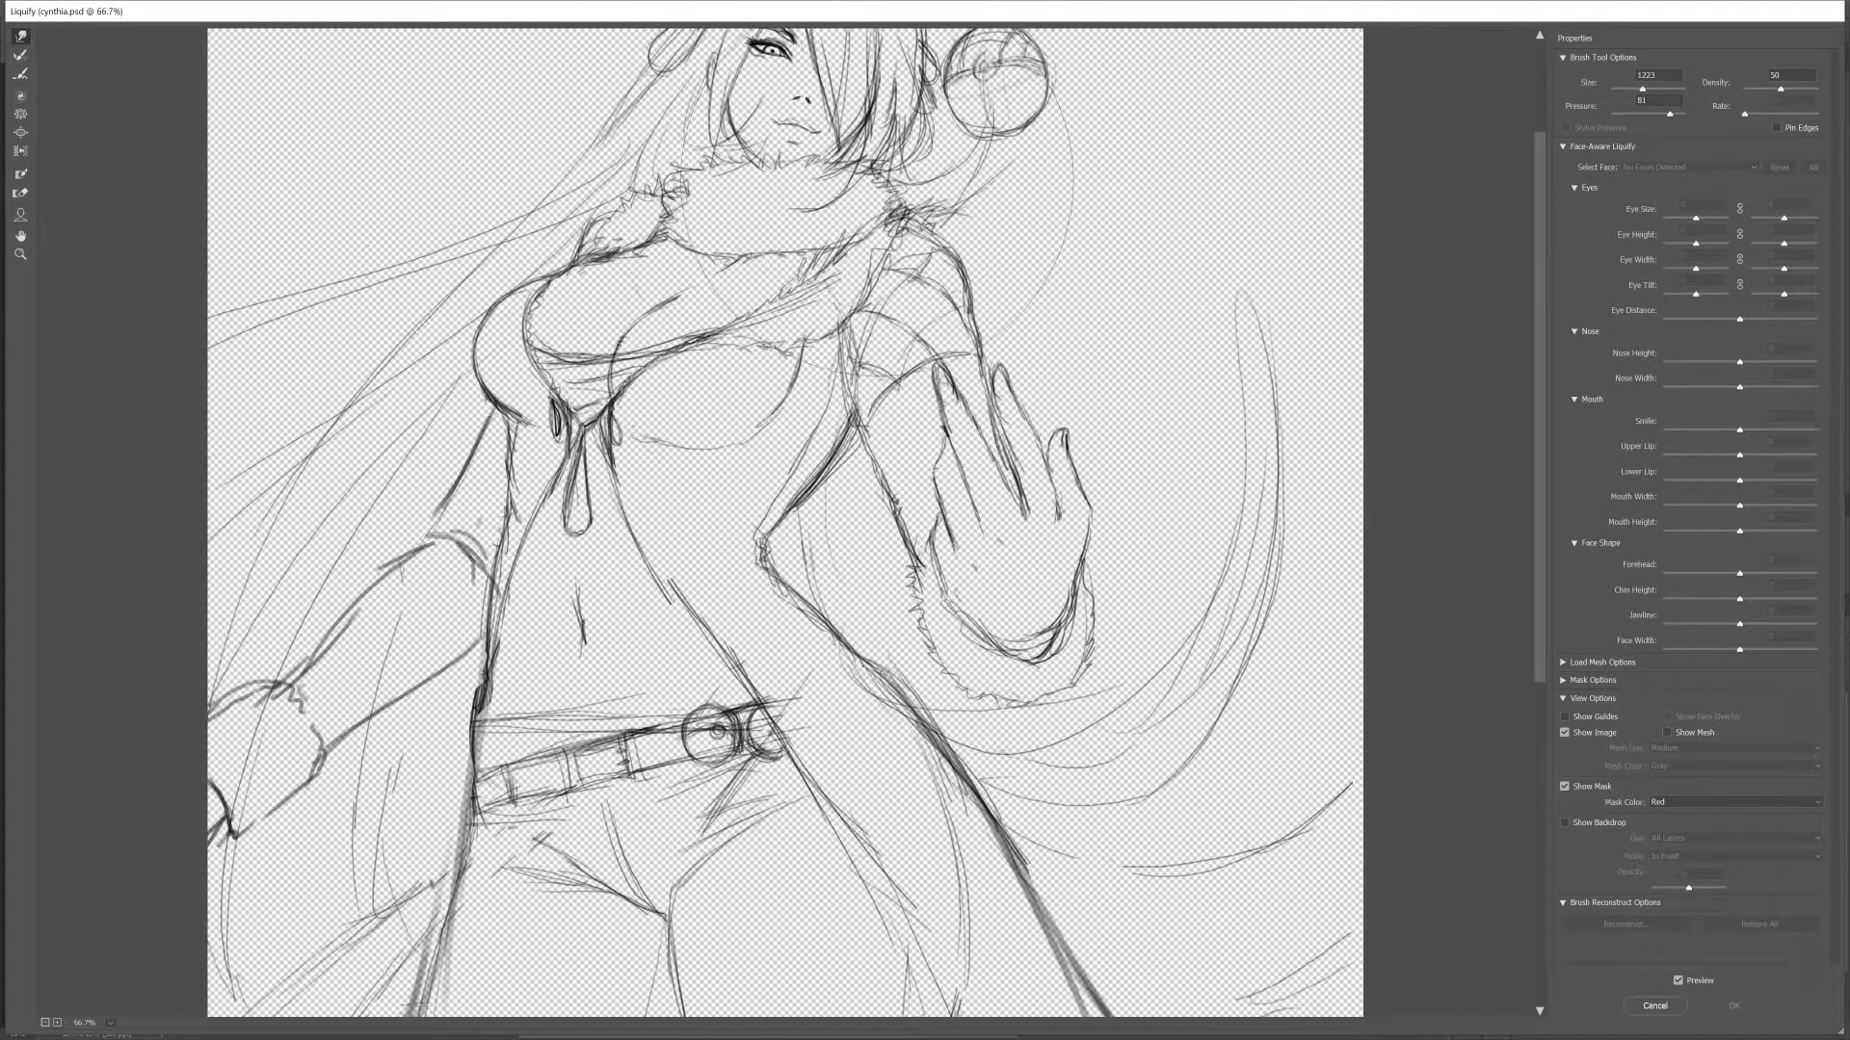
pyautogui.scroll(3, 875, 176)
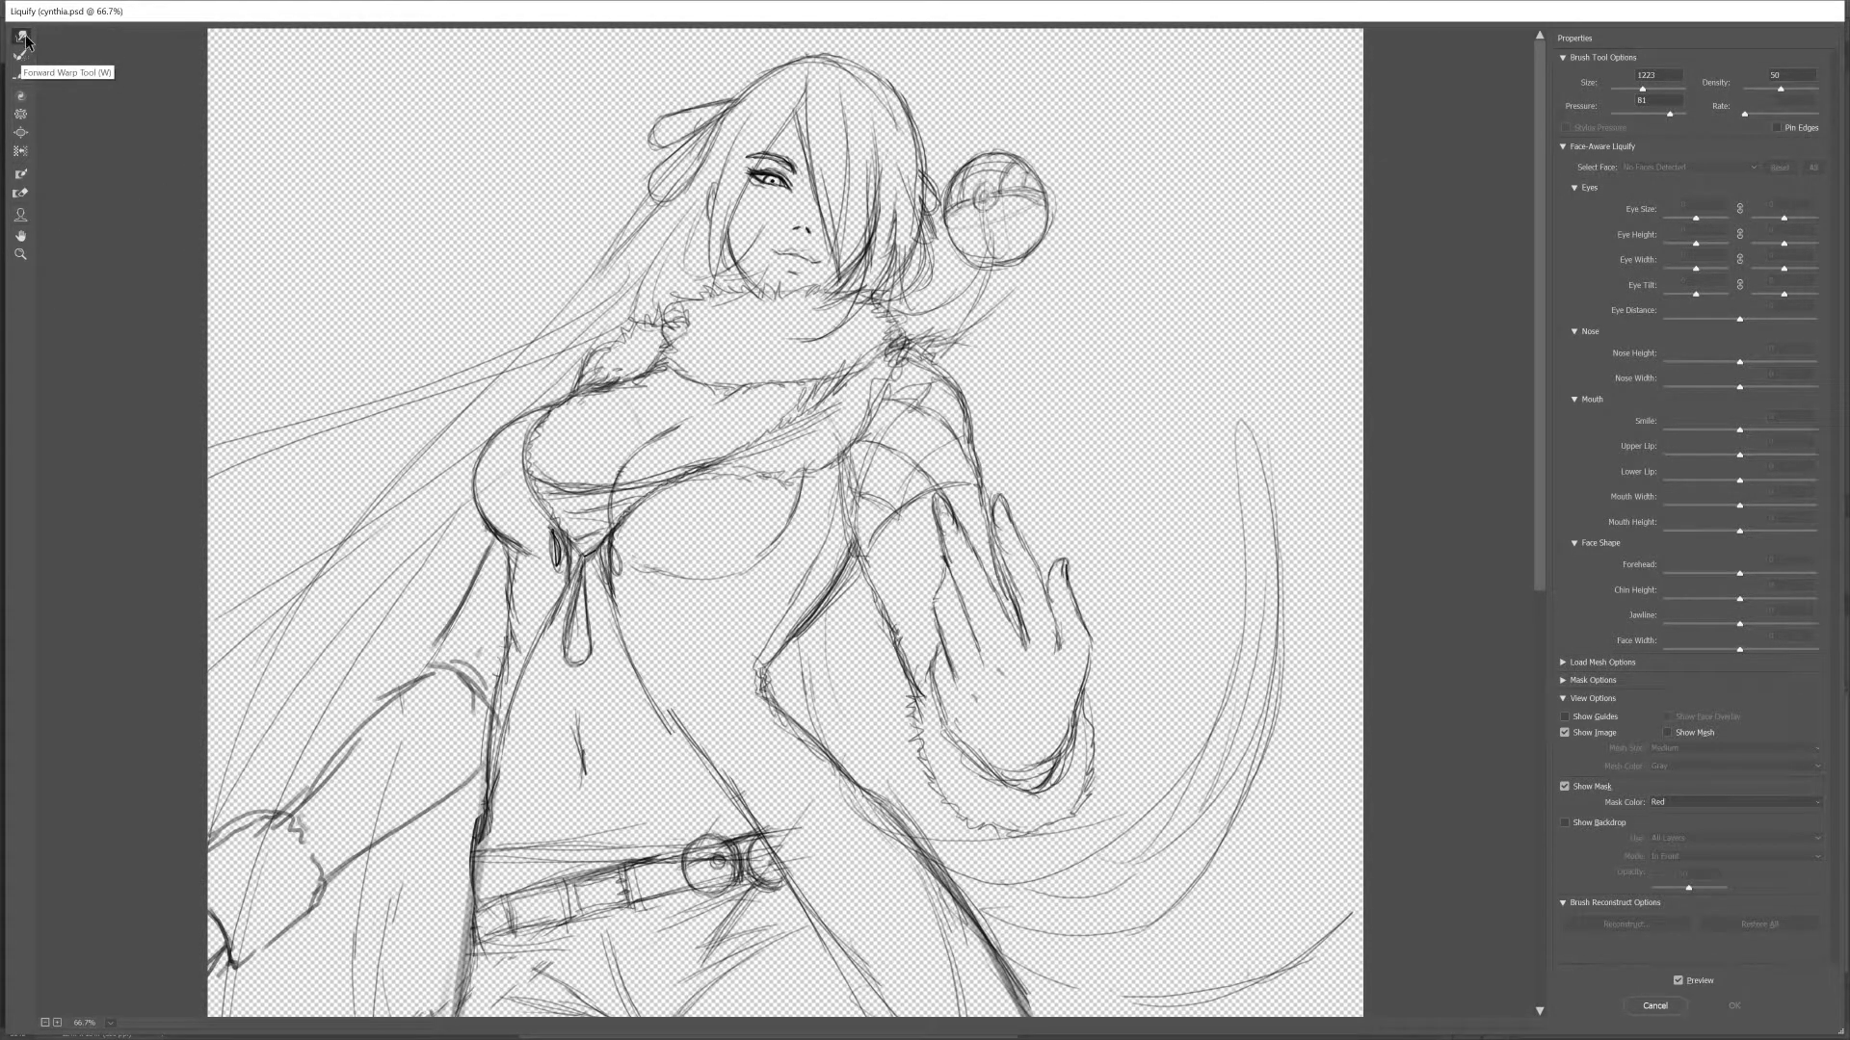
pyautogui.keyDown('alt'); pyautogui.rightClick(915, 172); pyautogui.keyUp('alt')
pyautogui.moveTo(837, 171); pyautogui.dragTo(611, 161)
pyautogui.moveTo(1023, 166); pyautogui.dragTo(876, 183)
pyautogui.click(784, 191)
pyautogui.hotkey('ctrl', '+')
pyautogui.scroll(7, 867, 211)
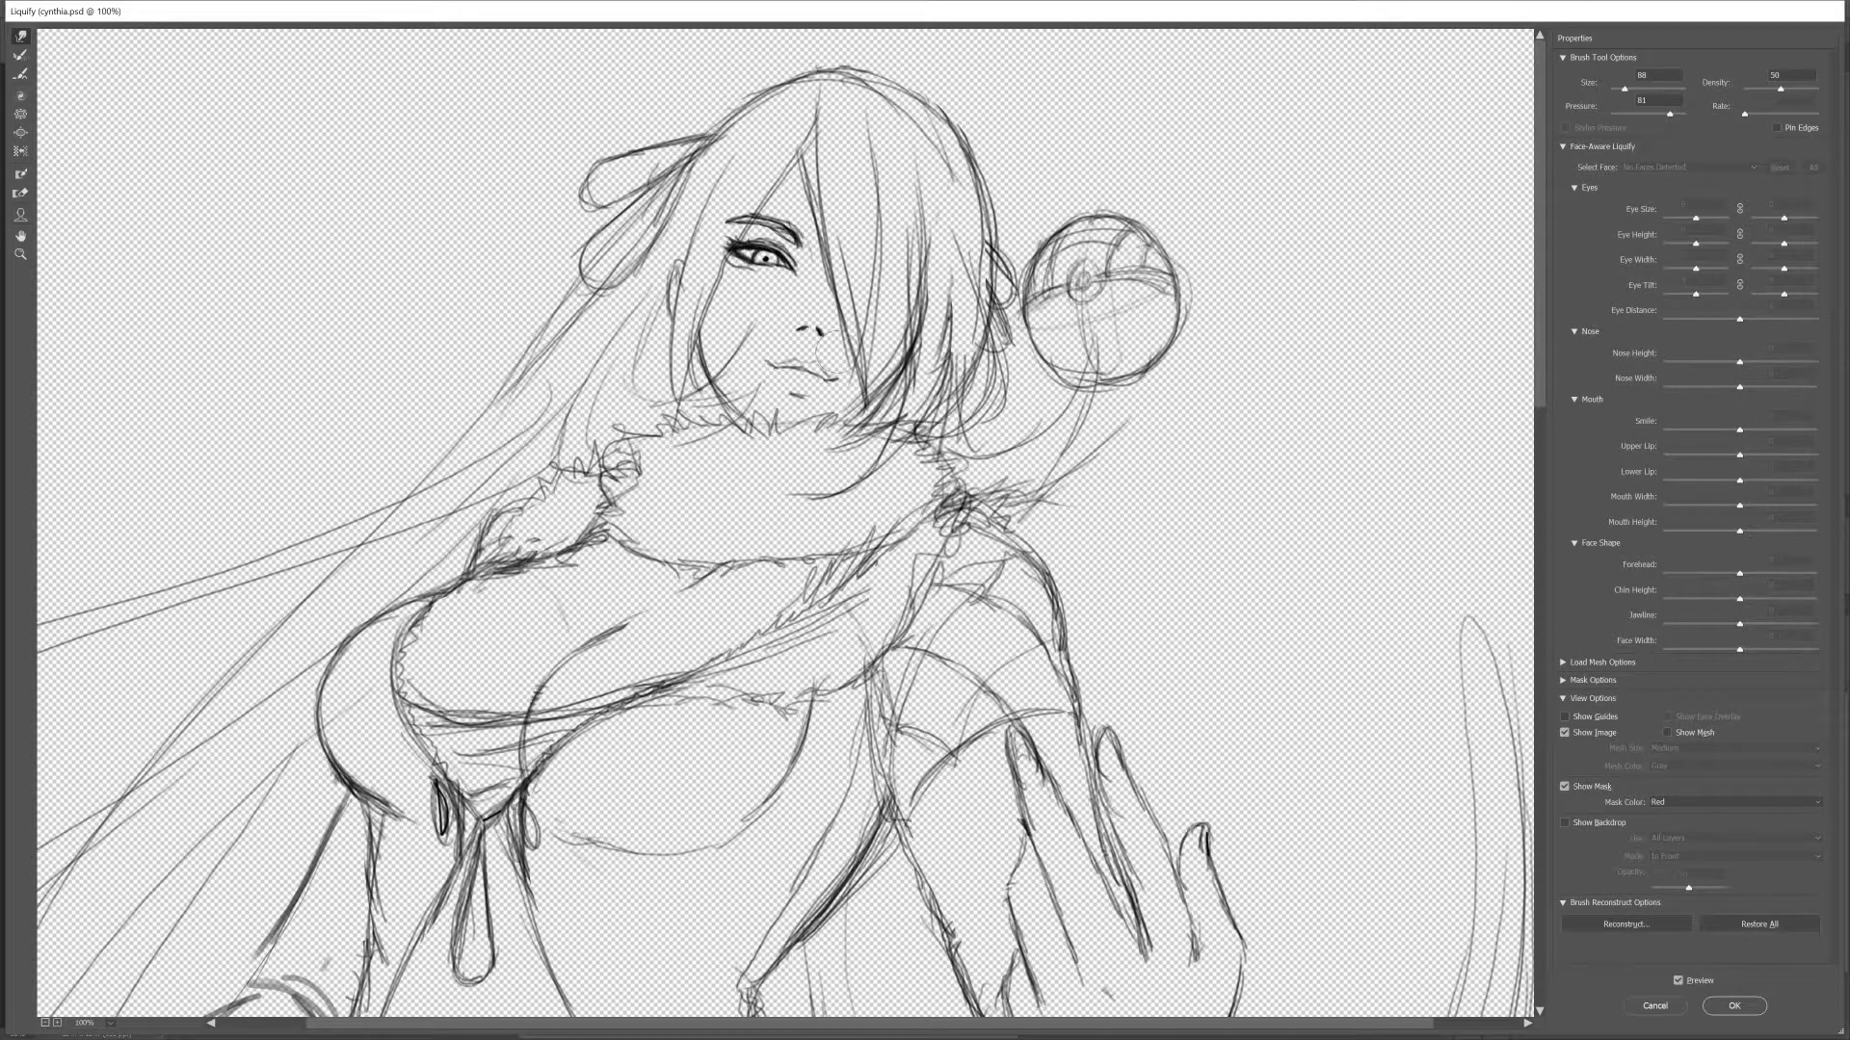
# - Try warping the nose area and the outer shoulder line with the small brush, and undo the strokes
pyautogui.moveTo(803, 331); pyautogui.dragTo(816, 337)
pyautogui.moveTo(1010, 551)
pyautogui.mouseDown()
pyautogui.moveTo(1054, 554)
pyautogui.moveTo(1074, 616)
pyautogui.mouseUp()
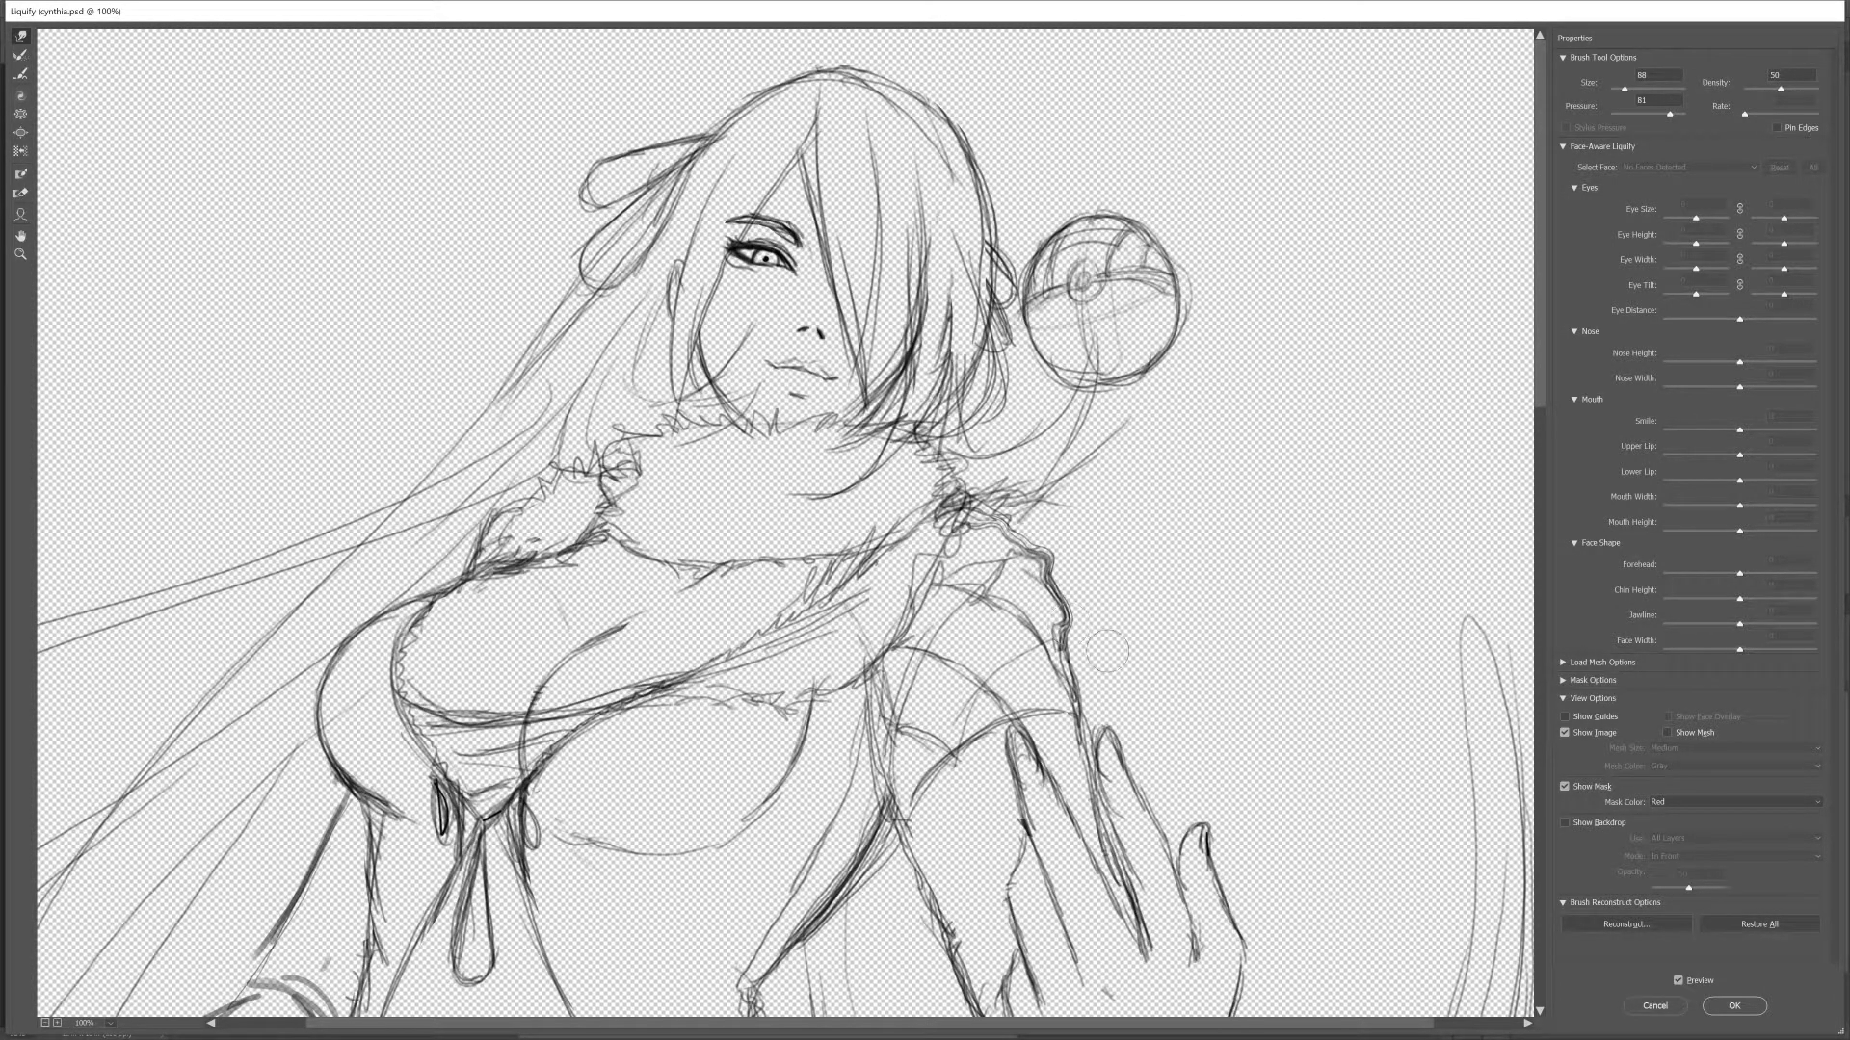
pyautogui.hotkey('ctrl', 'z')
pyautogui.hotkey('ctrl', 'z')
pyautogui.hotkey('ctrl', 'z')
pyautogui.hotkey('ctrl', 'z')
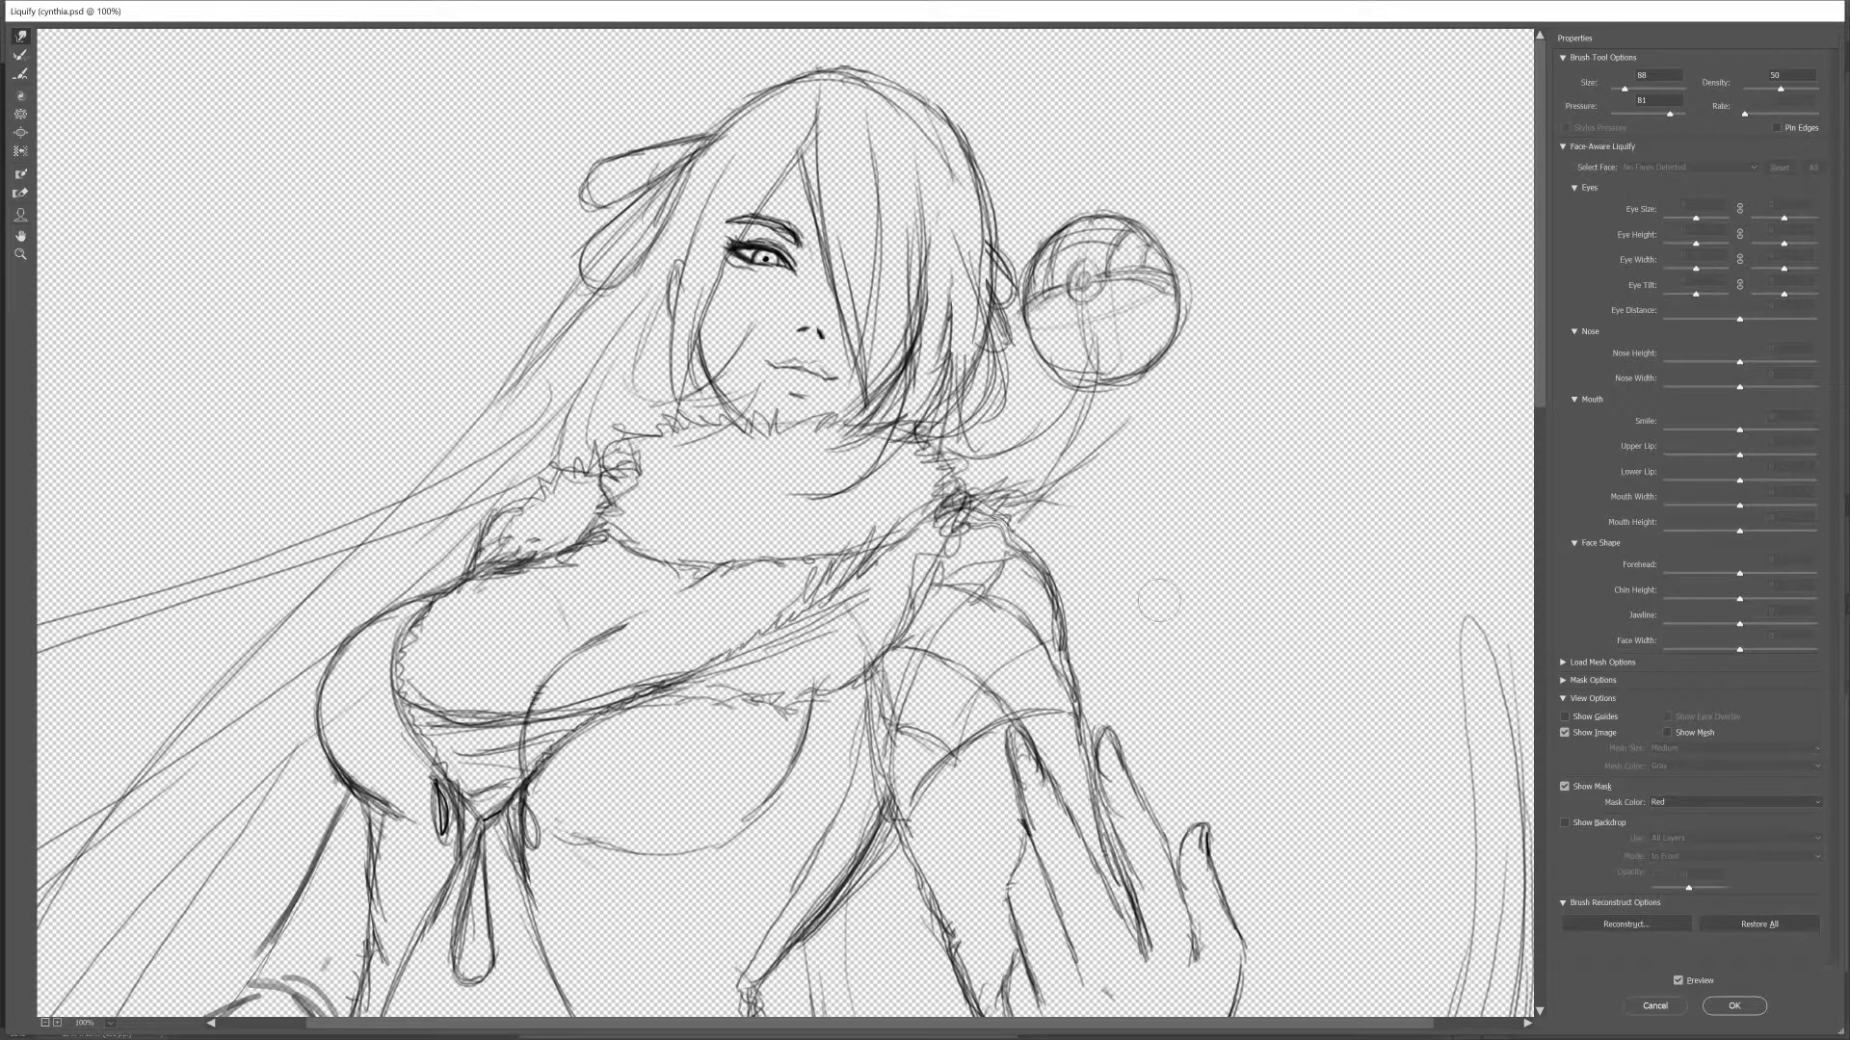
# - Enlarge the Forward Warp brush to about 718 for broader adjustments around the sketch's shoulder and raised arm
pyautogui.moveTo(1367, 590); pyautogui.dragTo(1628, 587)
pyautogui.moveTo(846, 620); pyautogui.dragTo(713, 616)
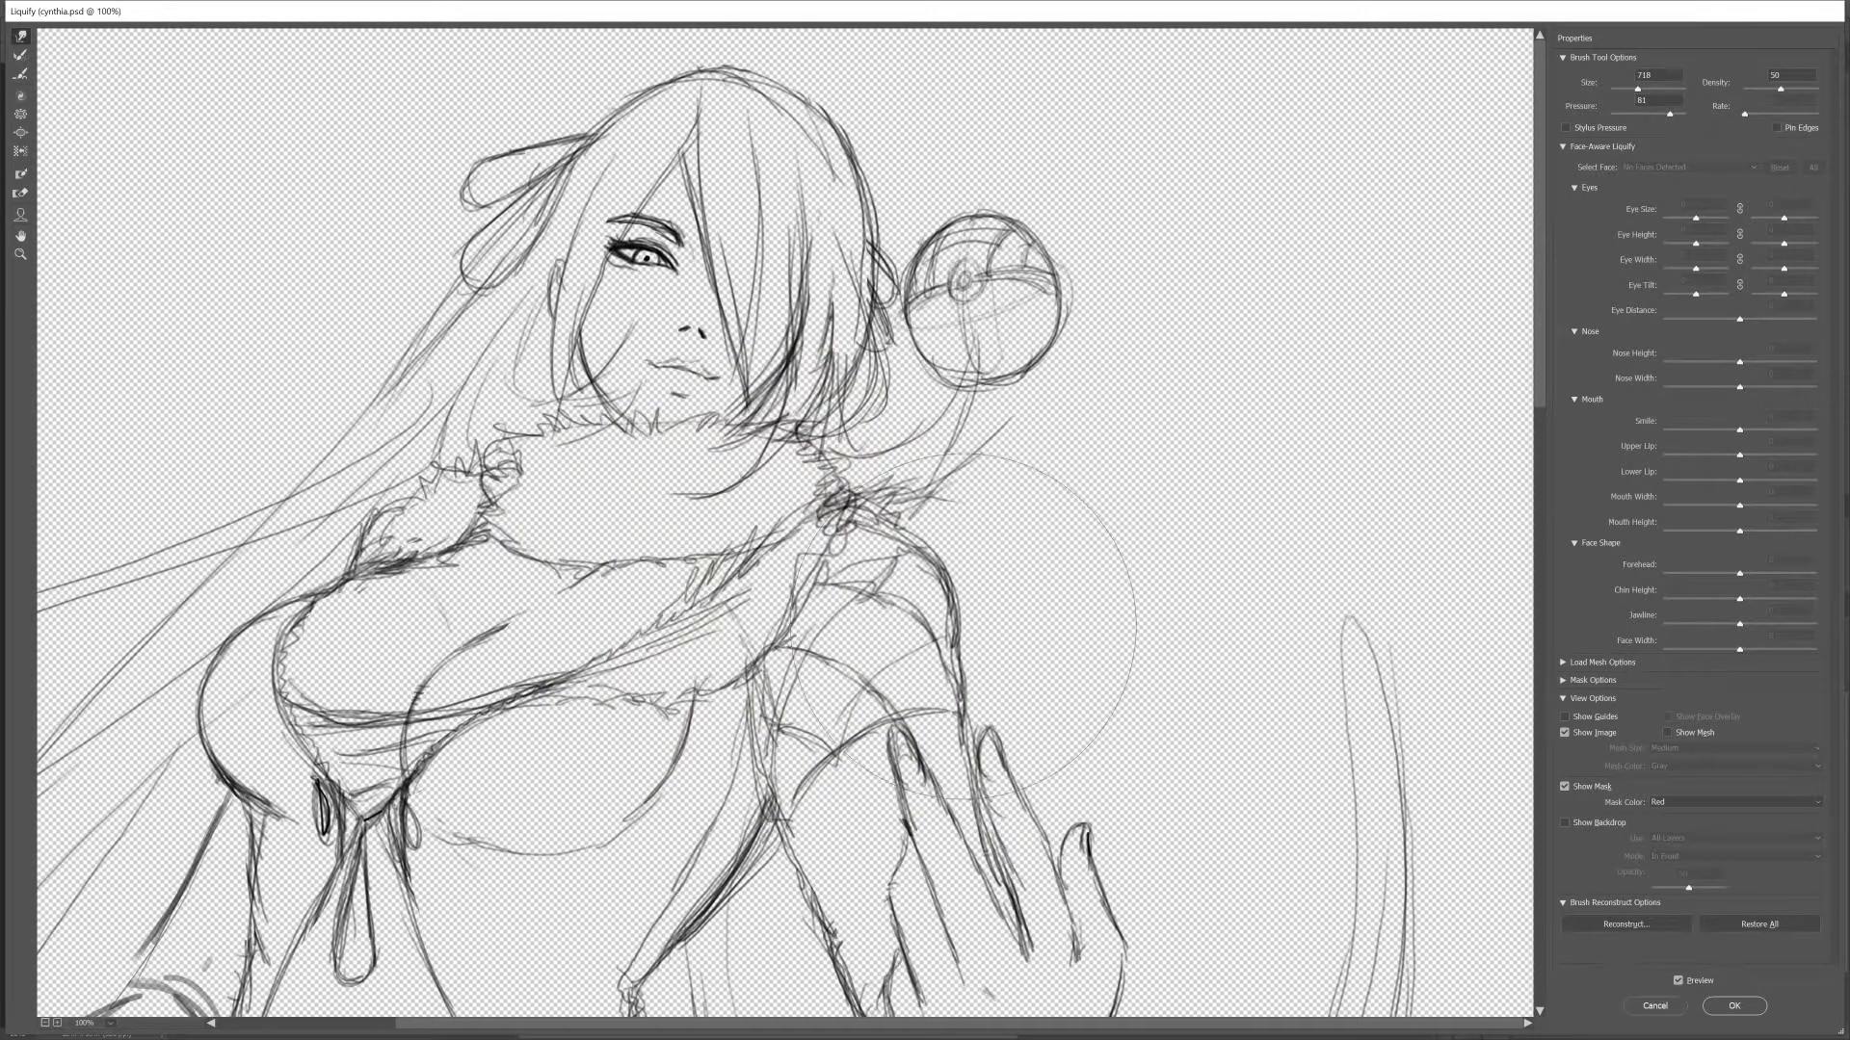
pyautogui.hotkey('ctrl', '-')
pyautogui.hotkey('ctrl', '+')
pyautogui.moveTo(1084, 614); pyautogui.dragTo(958, 848)
pyautogui.hotkey('ctrl', '-')
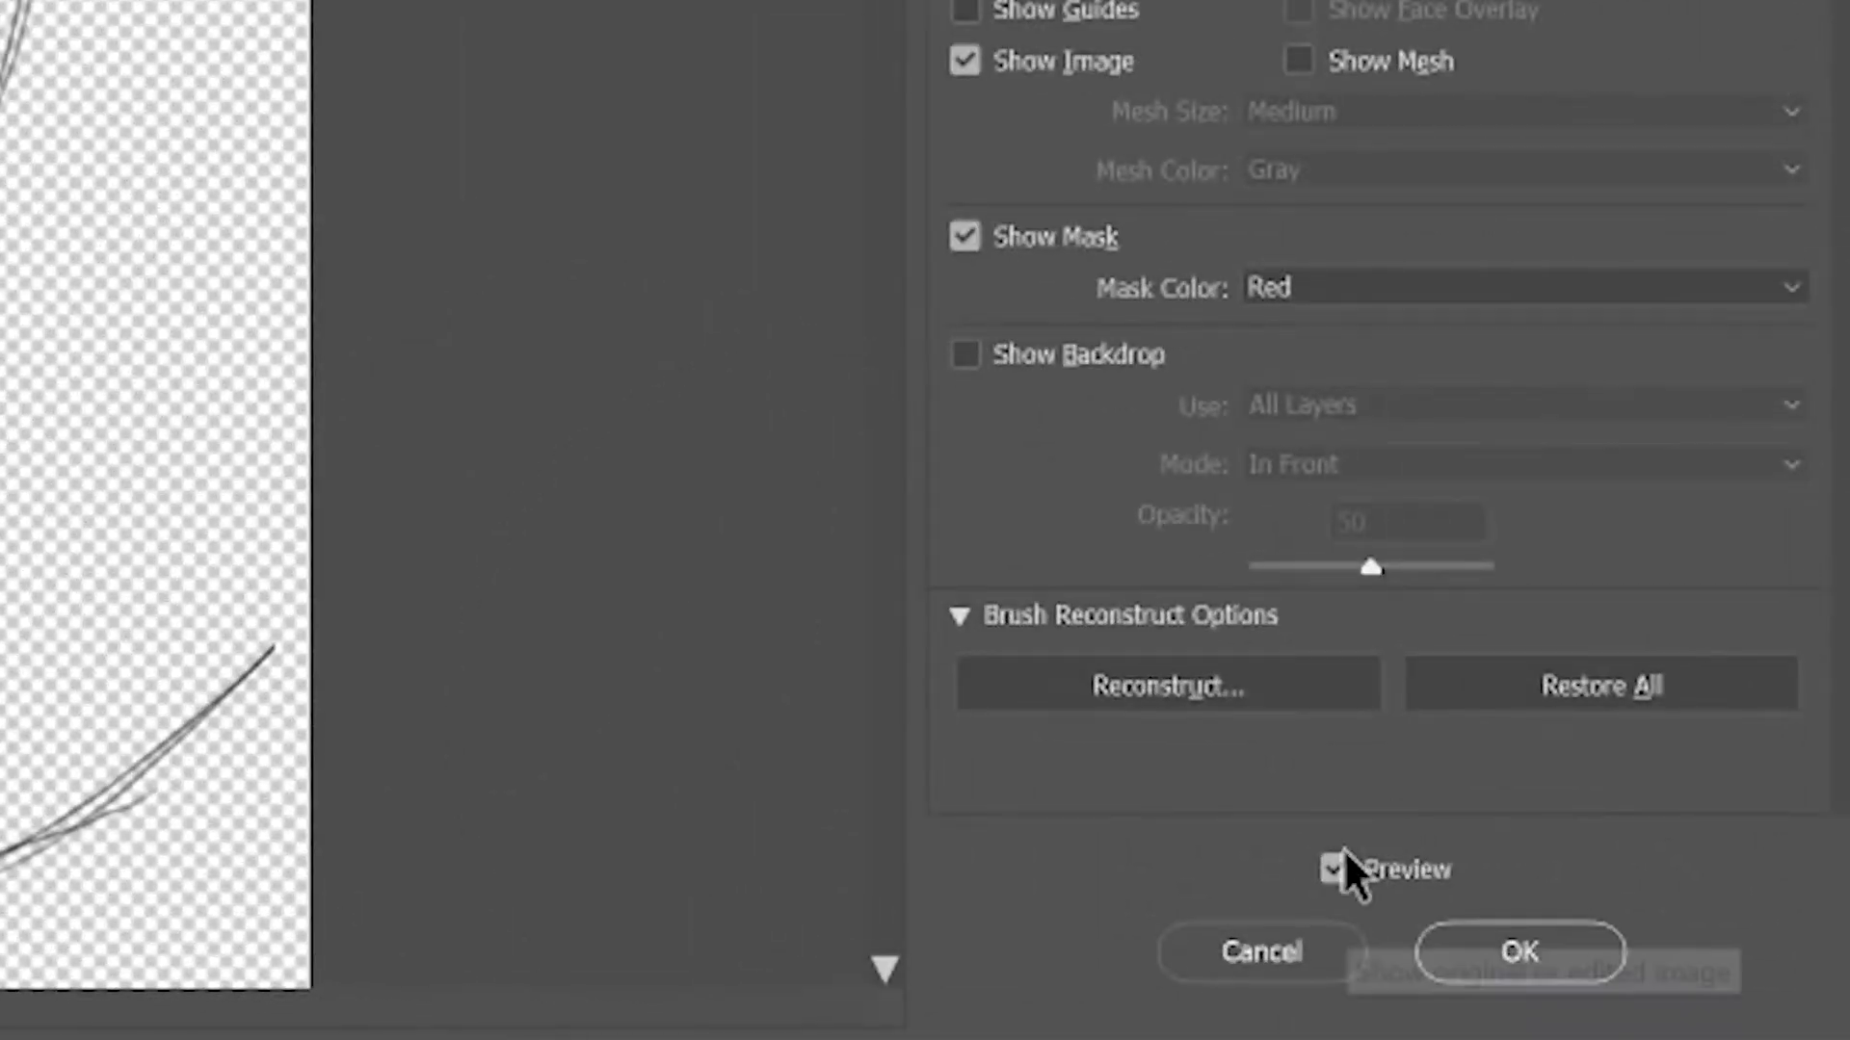
# - Turn the Liquify preview off and on repeatedly to compare the original sketch with the warped version
pyautogui.click(1335, 864)
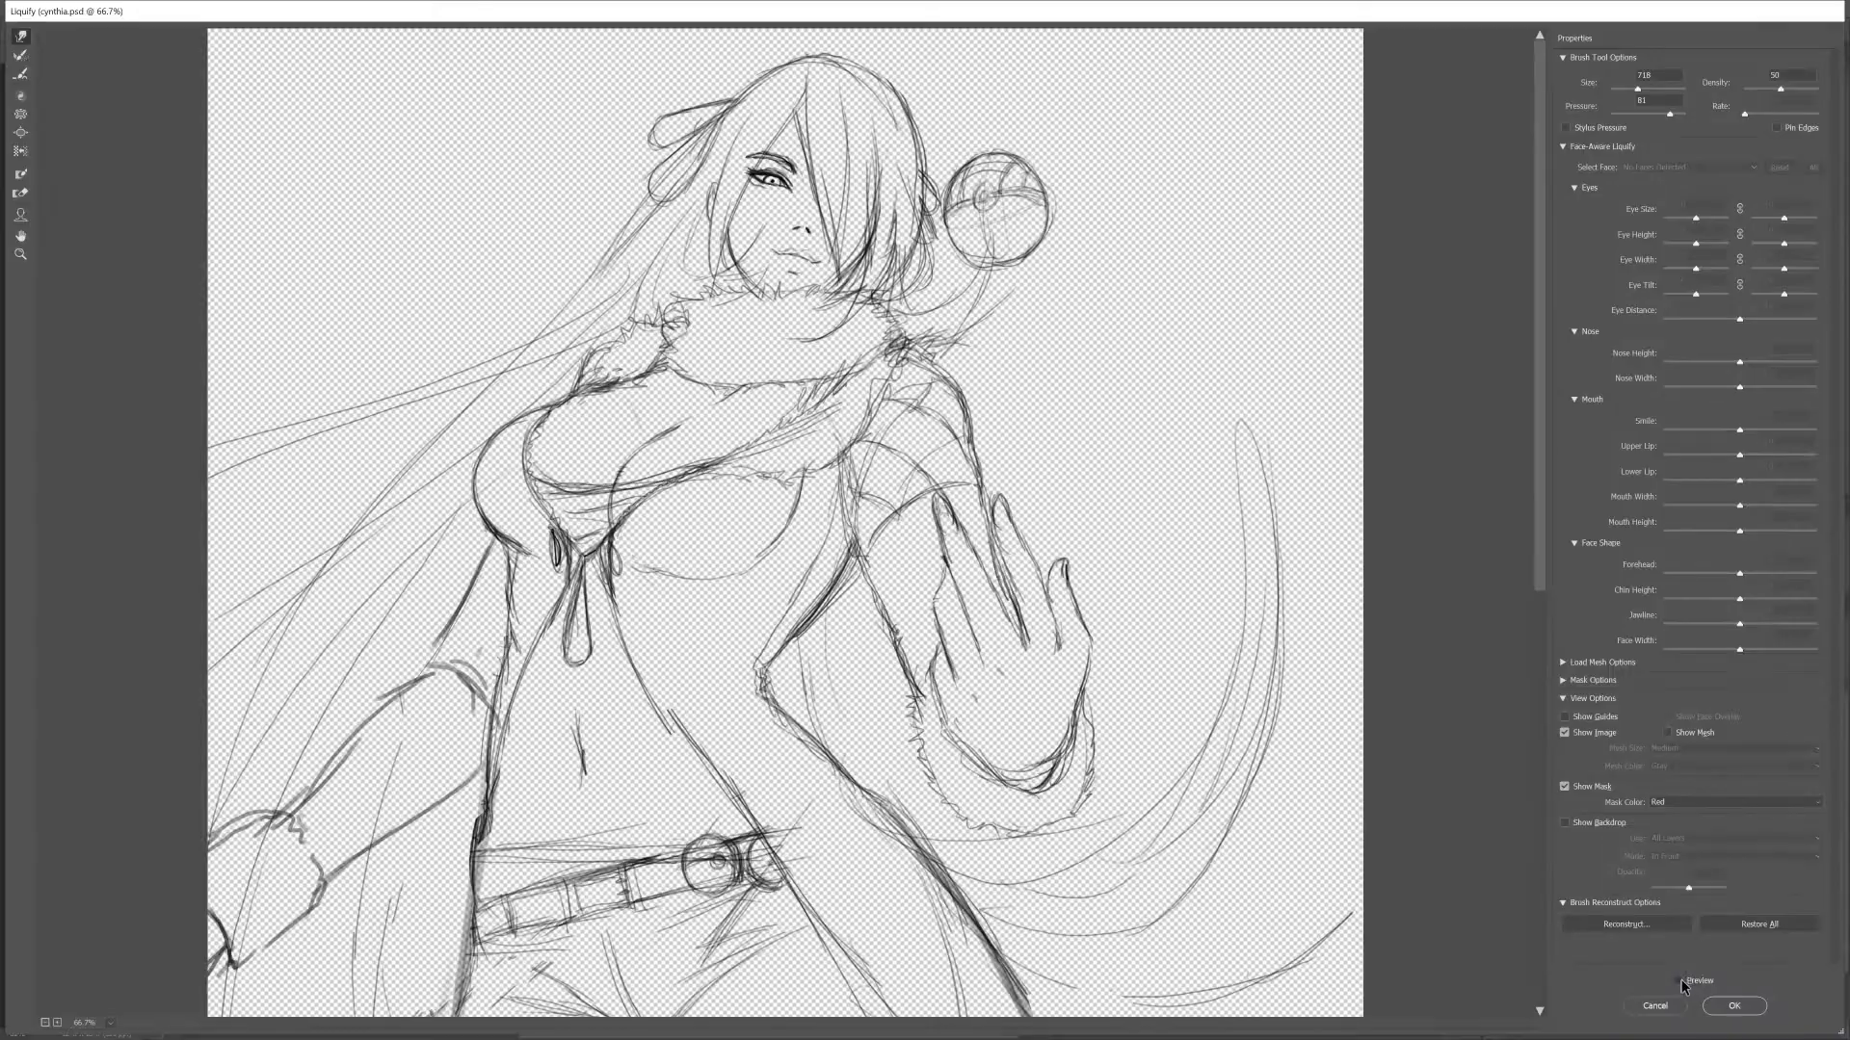
pyautogui.click(1679, 980)
pyautogui.click(1679, 981)
pyautogui.click(1680, 981)
pyautogui.click(1679, 981)
pyautogui.click(1679, 981)
pyautogui.click(1679, 981)
pyautogui.click(1679, 981)
pyautogui.click(1680, 980)
pyautogui.click(1678, 978)
# - Reduce the warp brush to about 429, review the full sketch, and close the Liquify filter
pyautogui.hotkey('ctrl', '-')
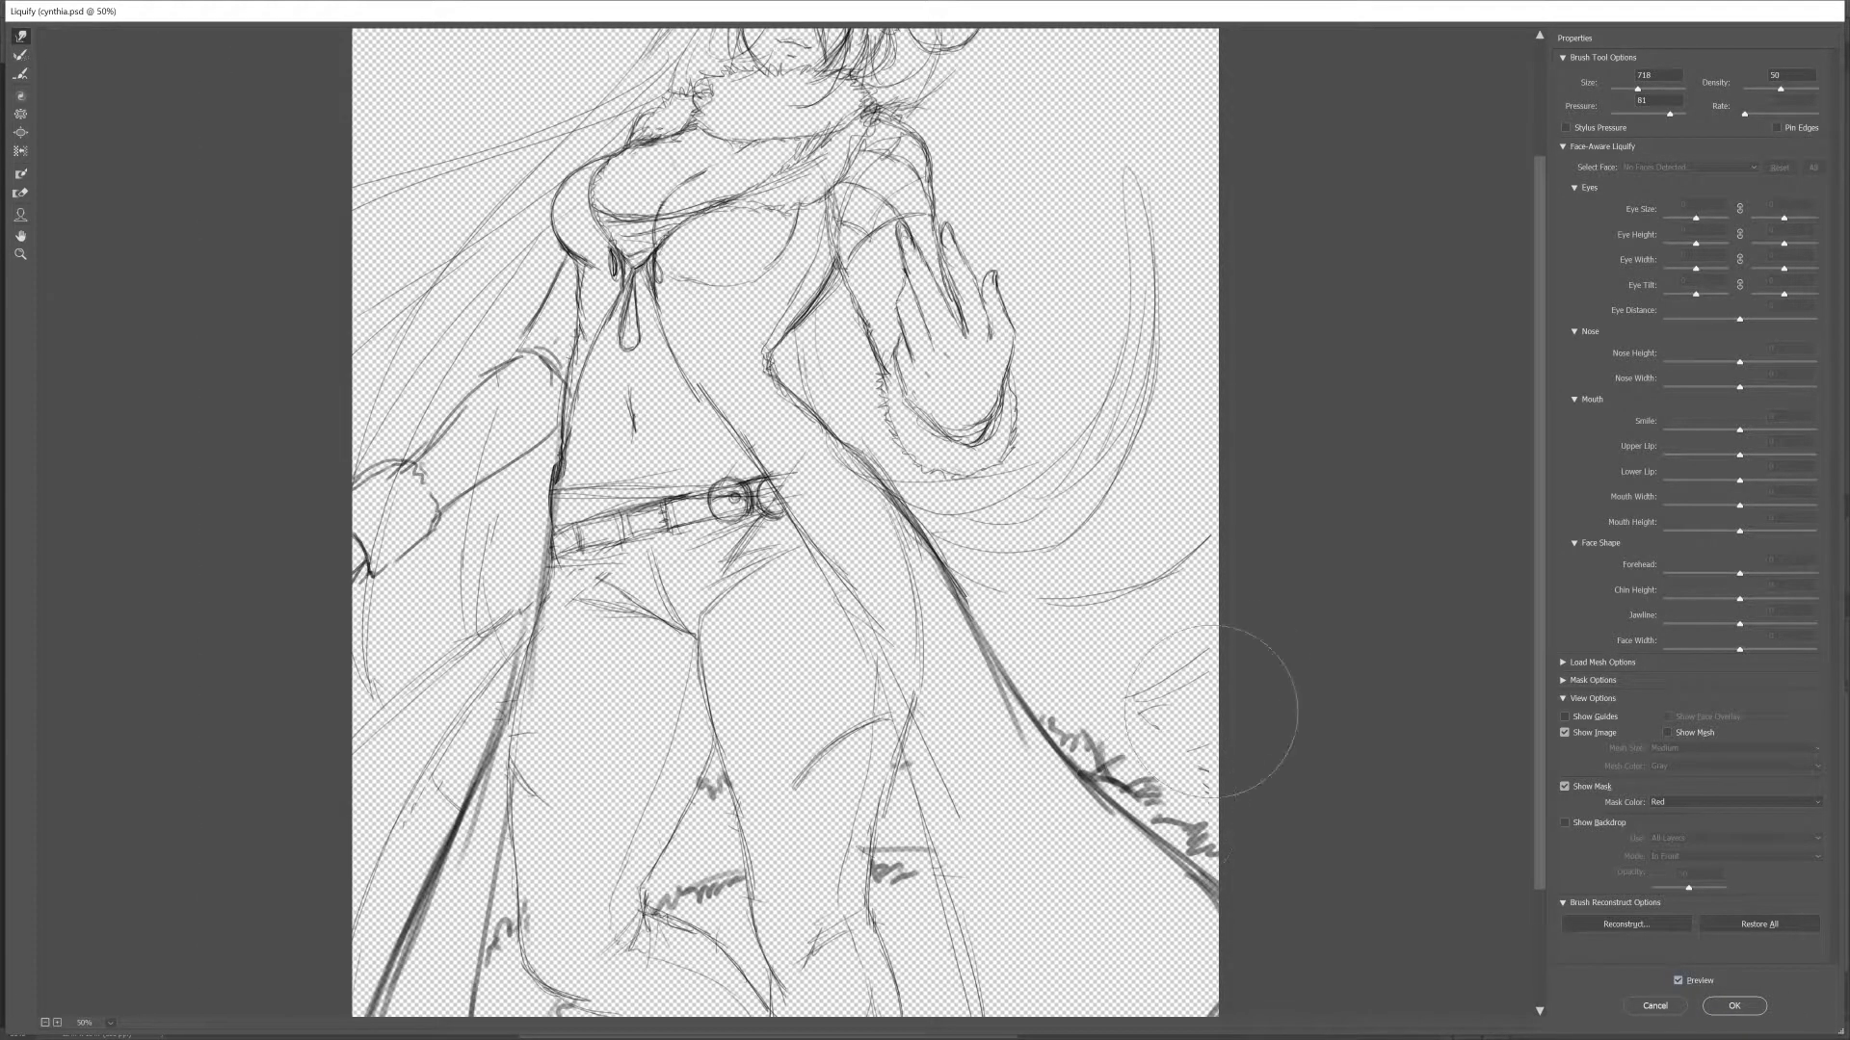
pyautogui.moveTo(1540, 541)
pyautogui.mouseDown()
pyautogui.moveTo(1543, 493)
pyautogui.moveTo(1511, 426)
pyautogui.mouseUp()
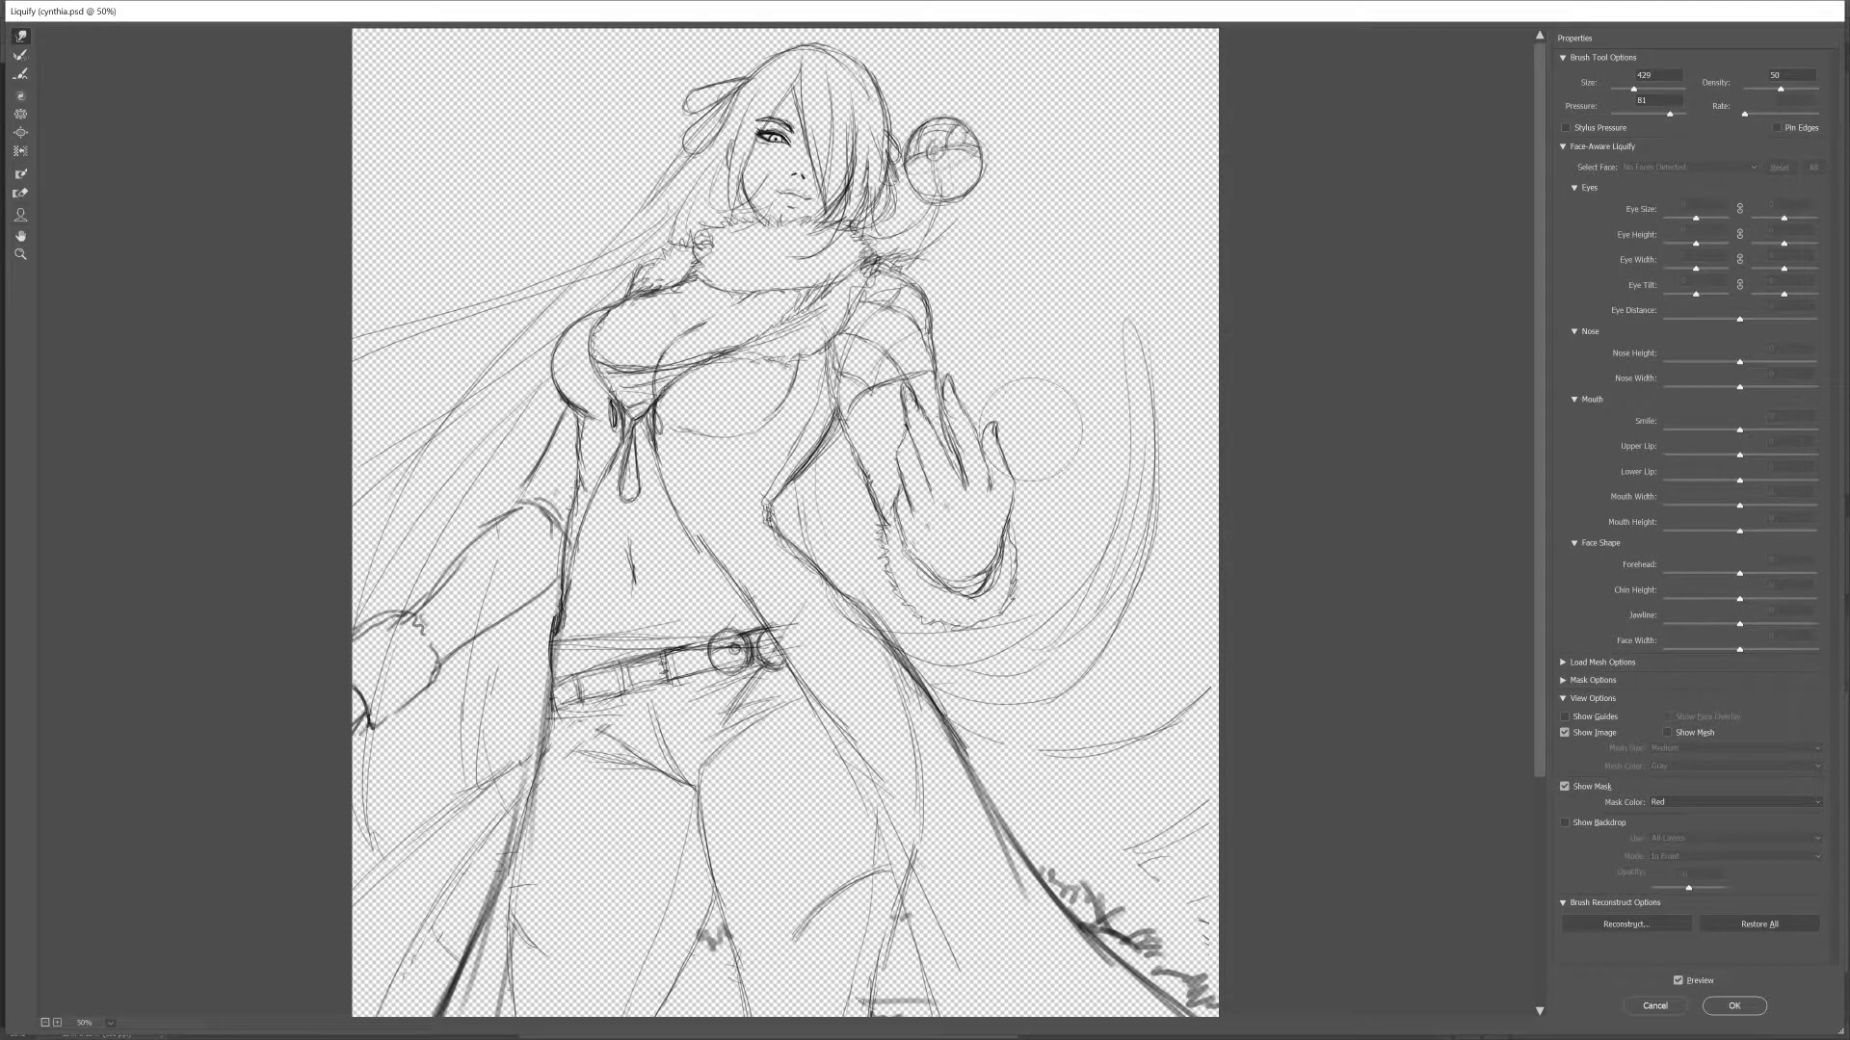
pyautogui.hotkey('ctrl', '-')
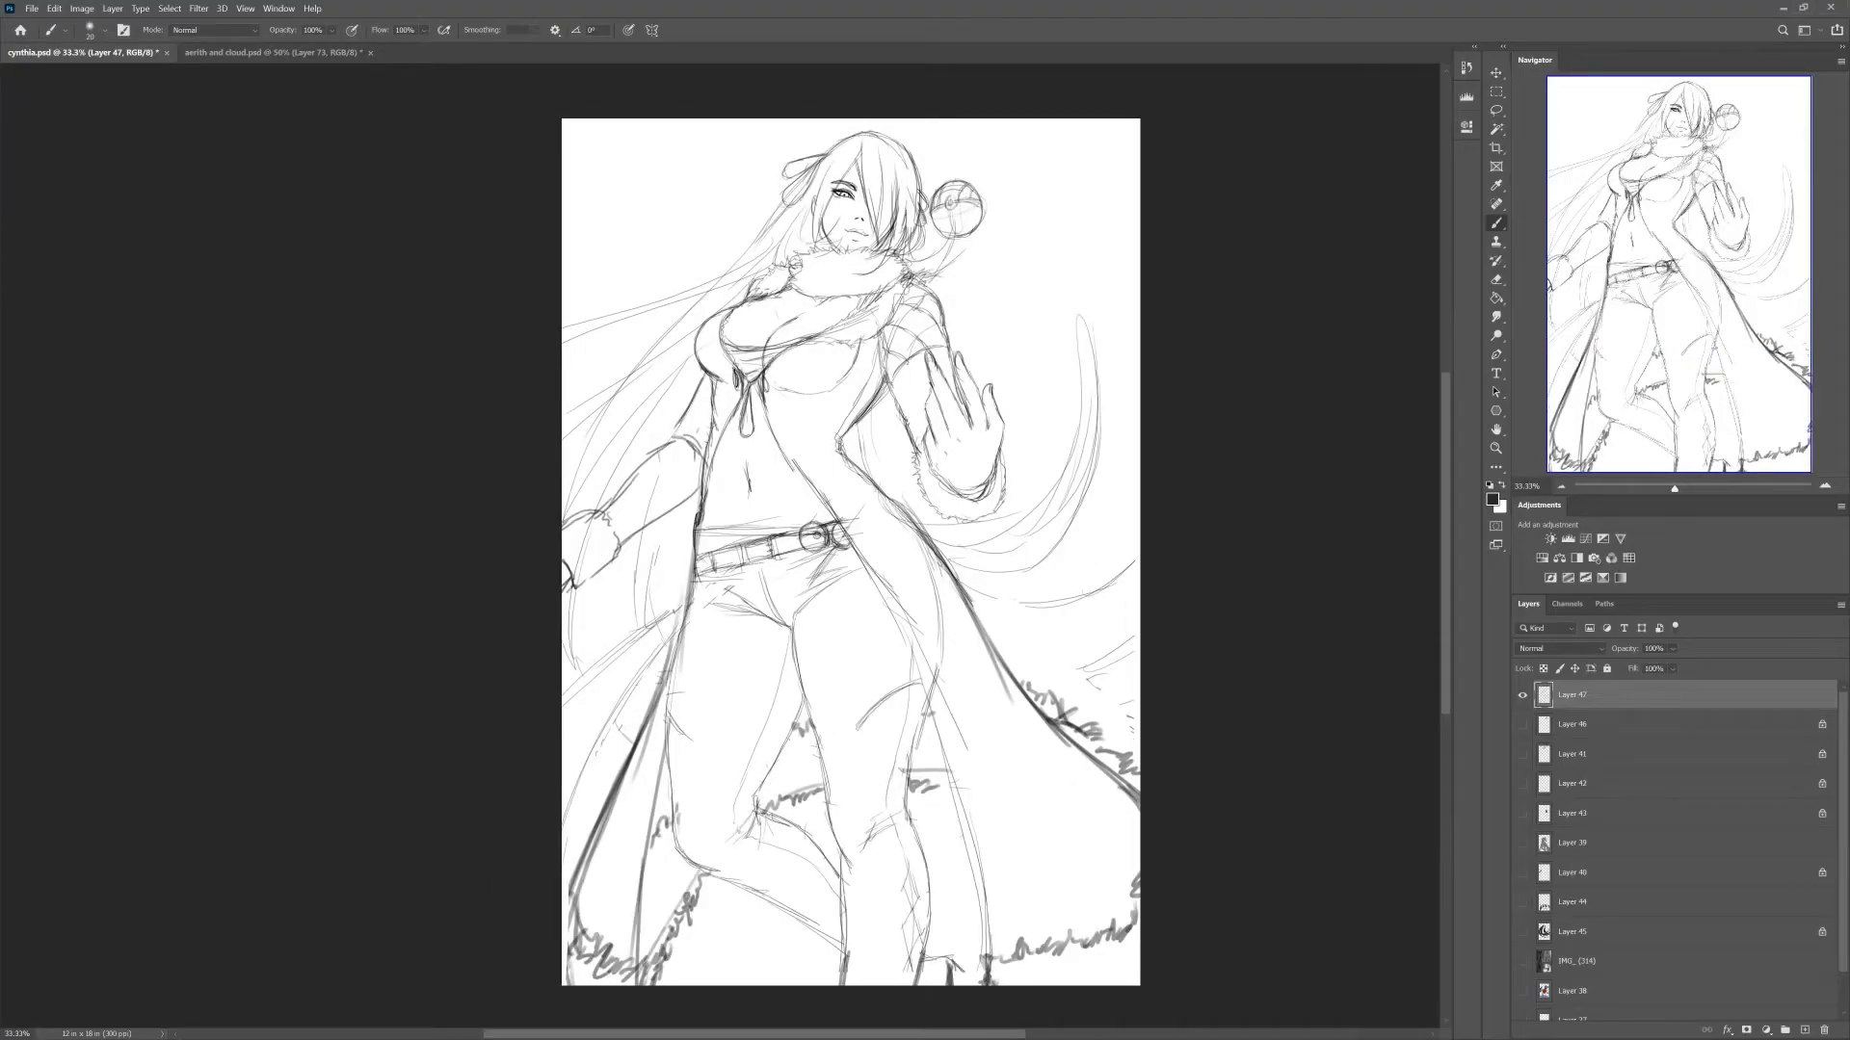
# - Switch to aerith and cloud.psd and open the Liquify filter on Layer 73 with the woman's face in close view
pyautogui.click(224, 53)
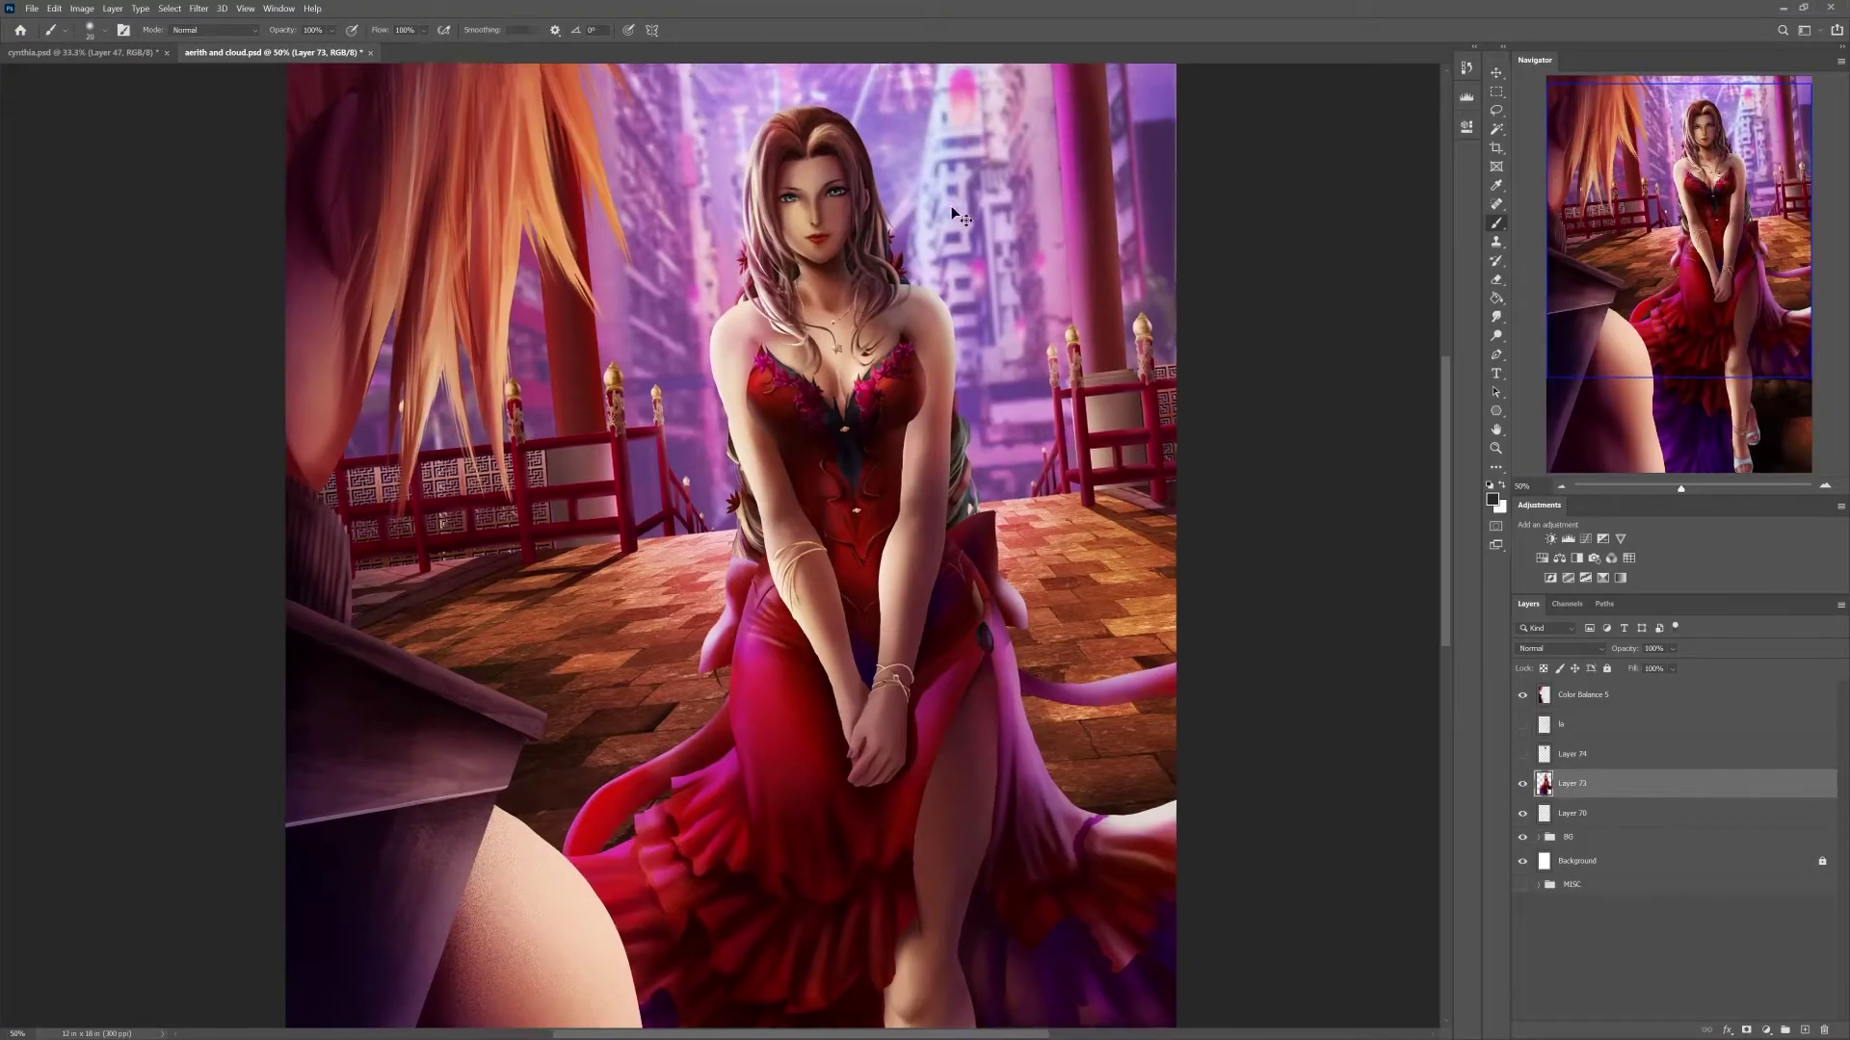
pyautogui.hotkey('ctrl', '+')
pyautogui.moveTo(1126, 512); pyautogui.dragTo(1045, 543)
pyautogui.hotkey('ctrl', '+')
pyautogui.moveTo(937, 301); pyautogui.dragTo(911, 482)
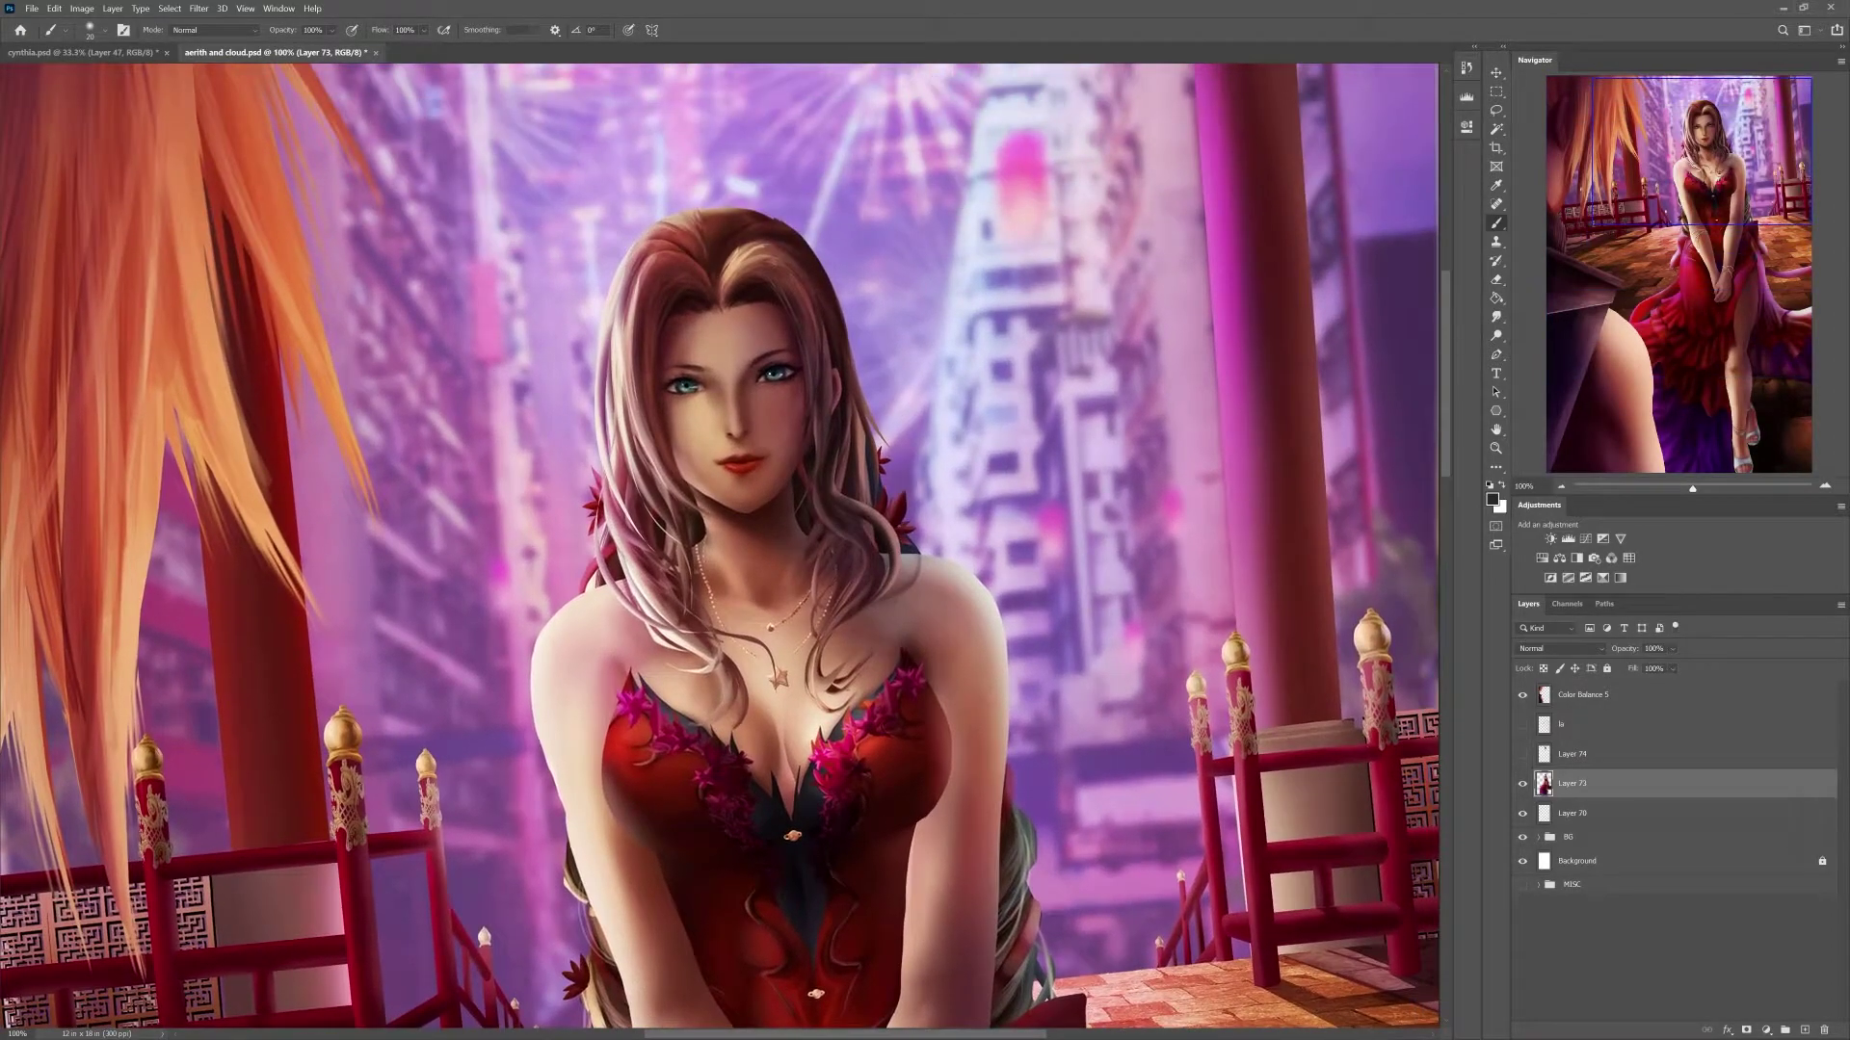
pyautogui.hotkey('ctrl', '+')
pyautogui.scroll(2, 860, 384)
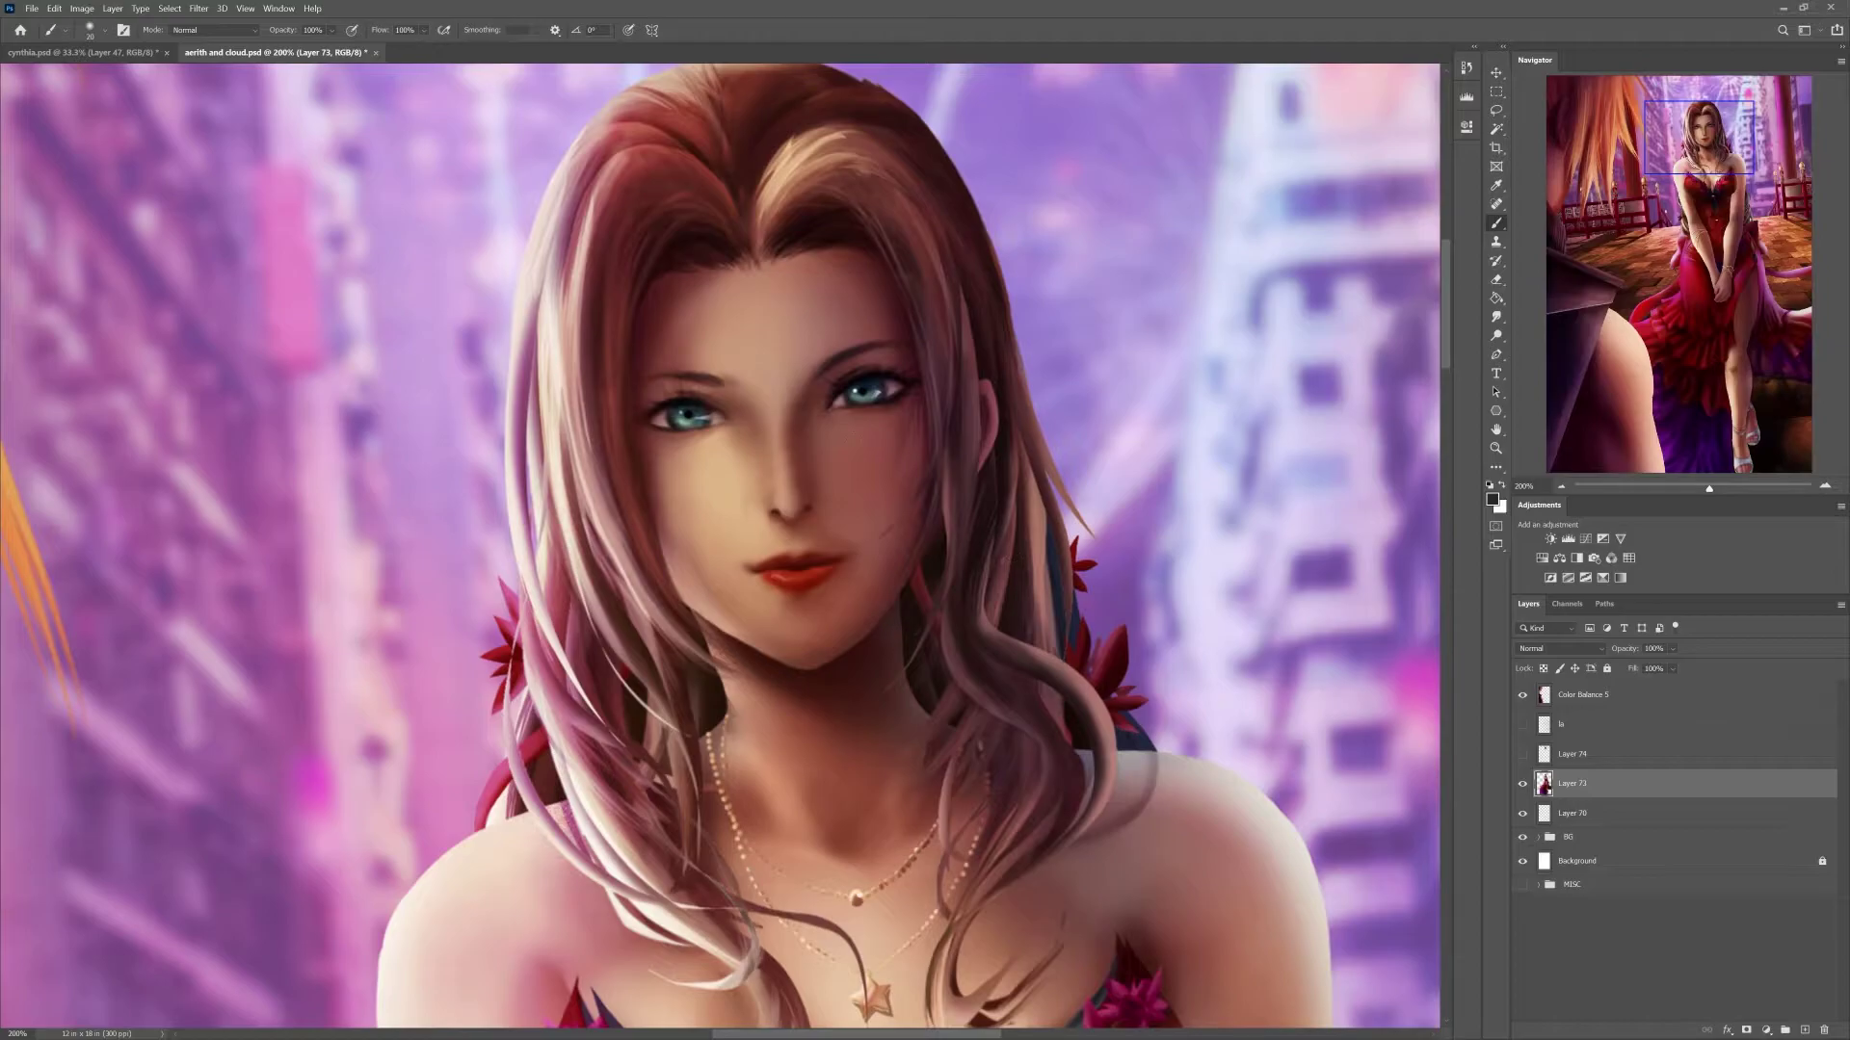
pyautogui.click(198, 7)
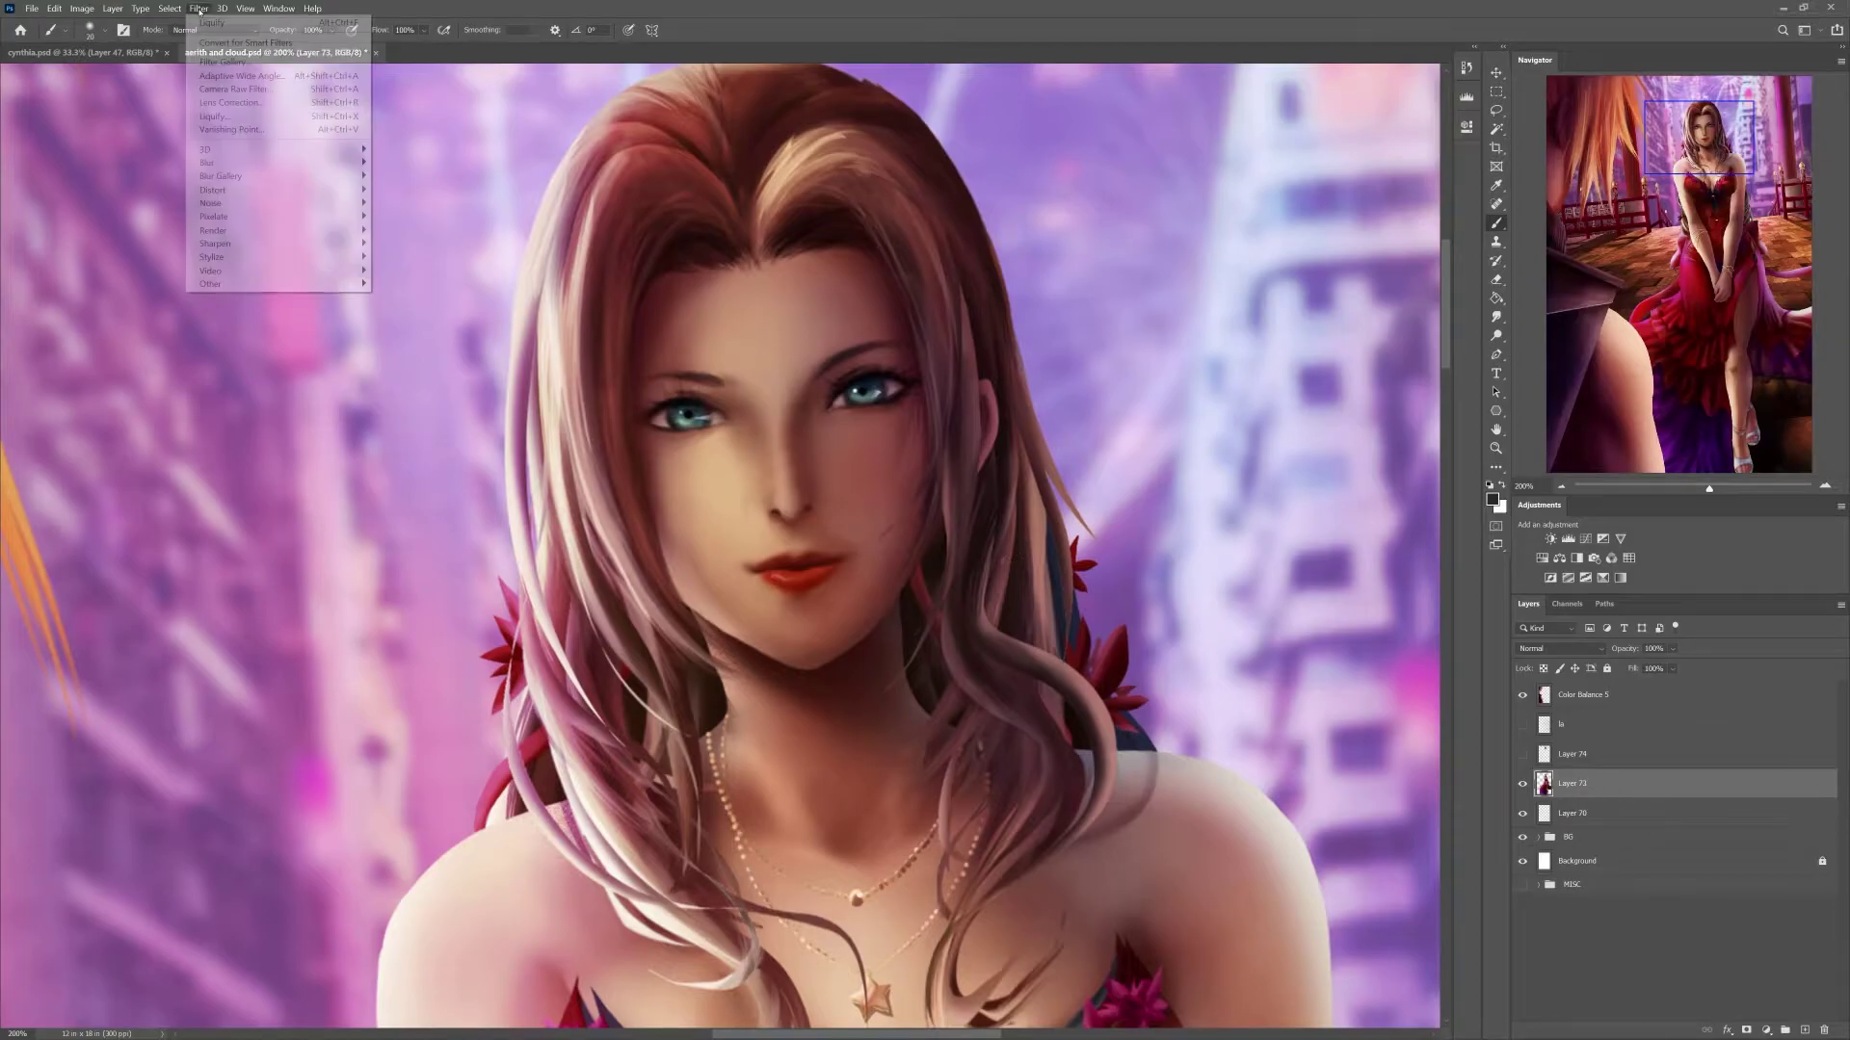
pyautogui.click(215, 117)
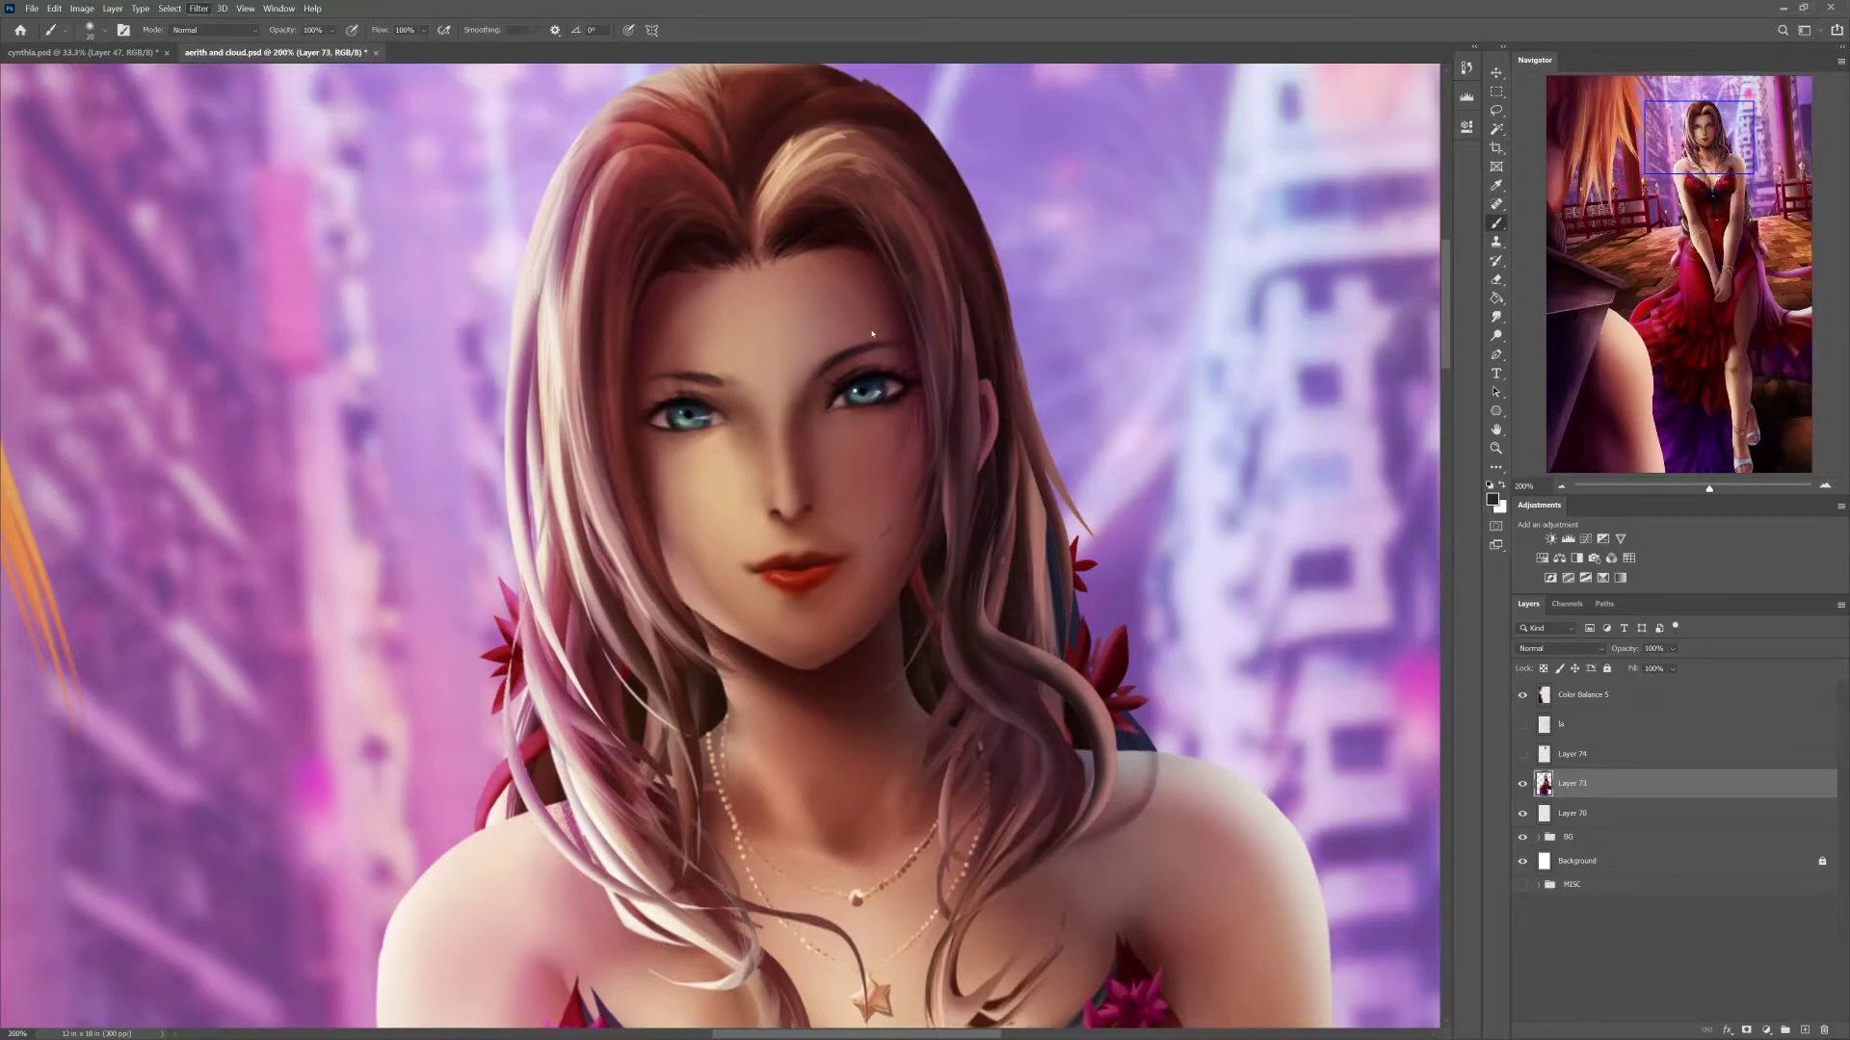
pyautogui.scroll(5, 893, 183)
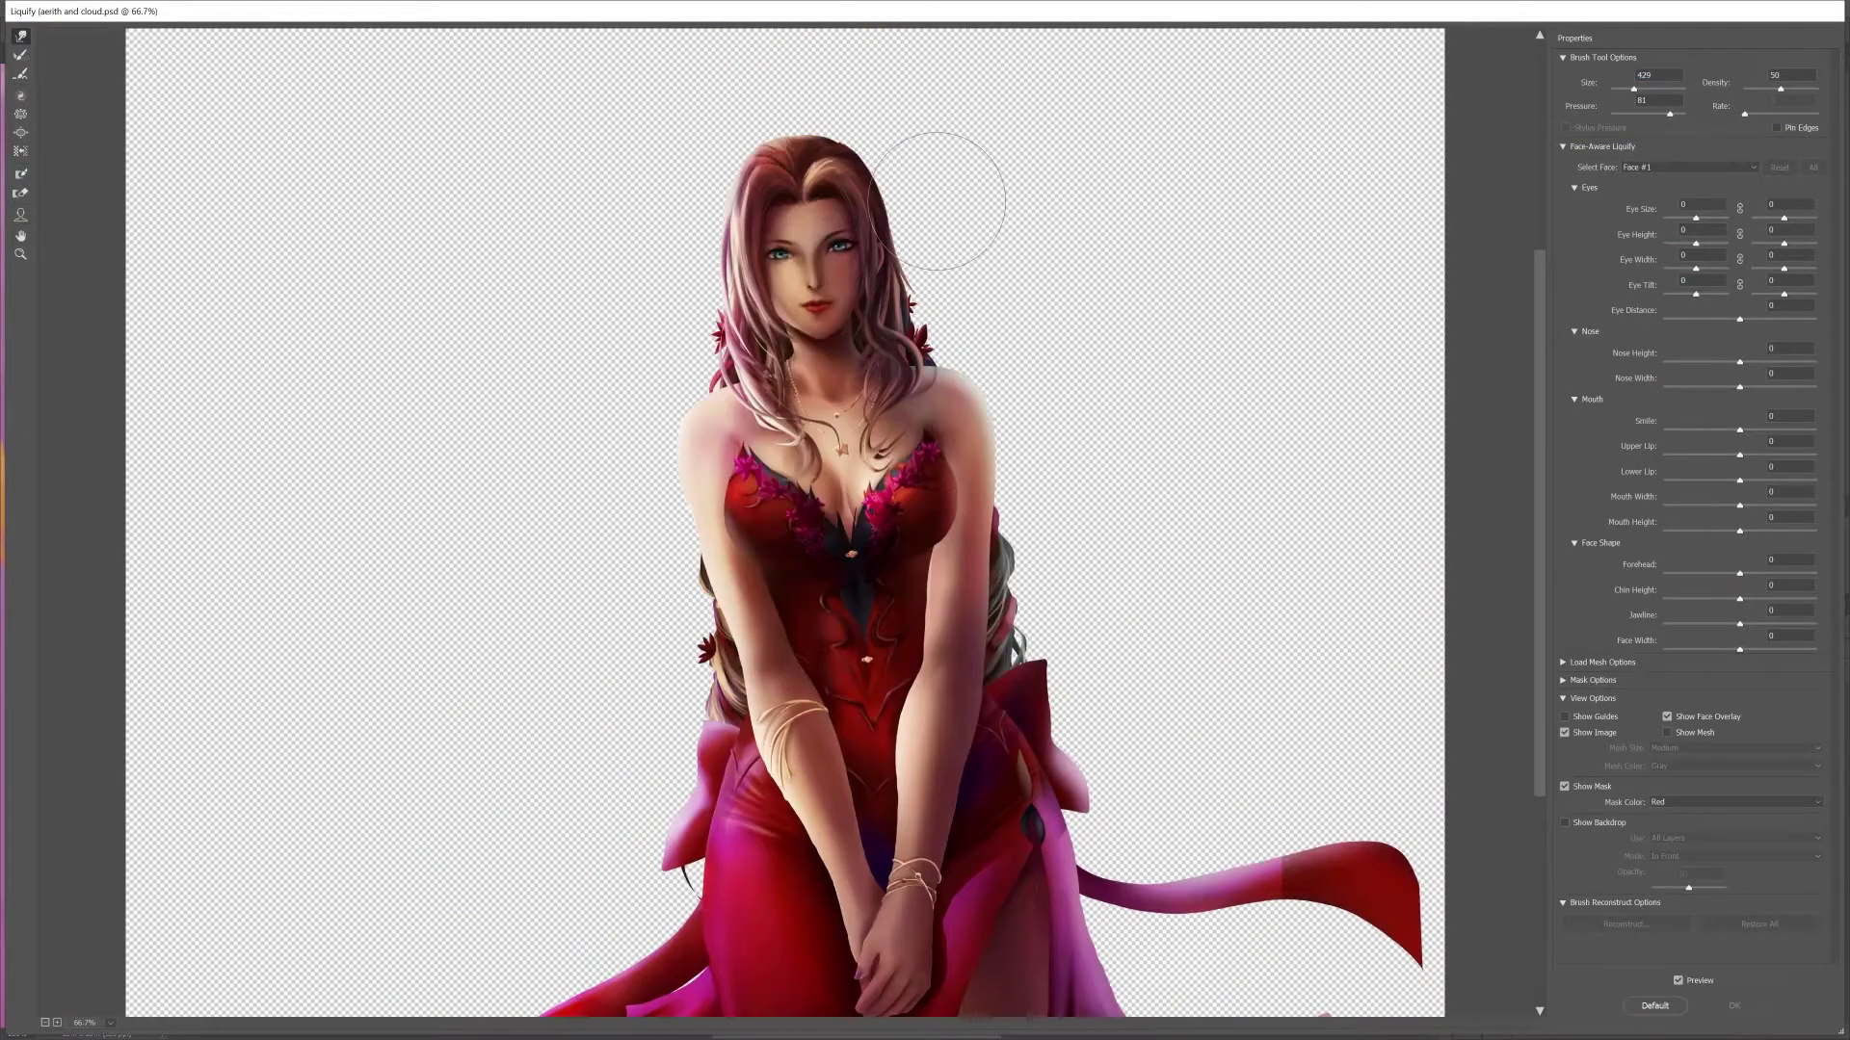
pyautogui.scroll(2, 893, 183)
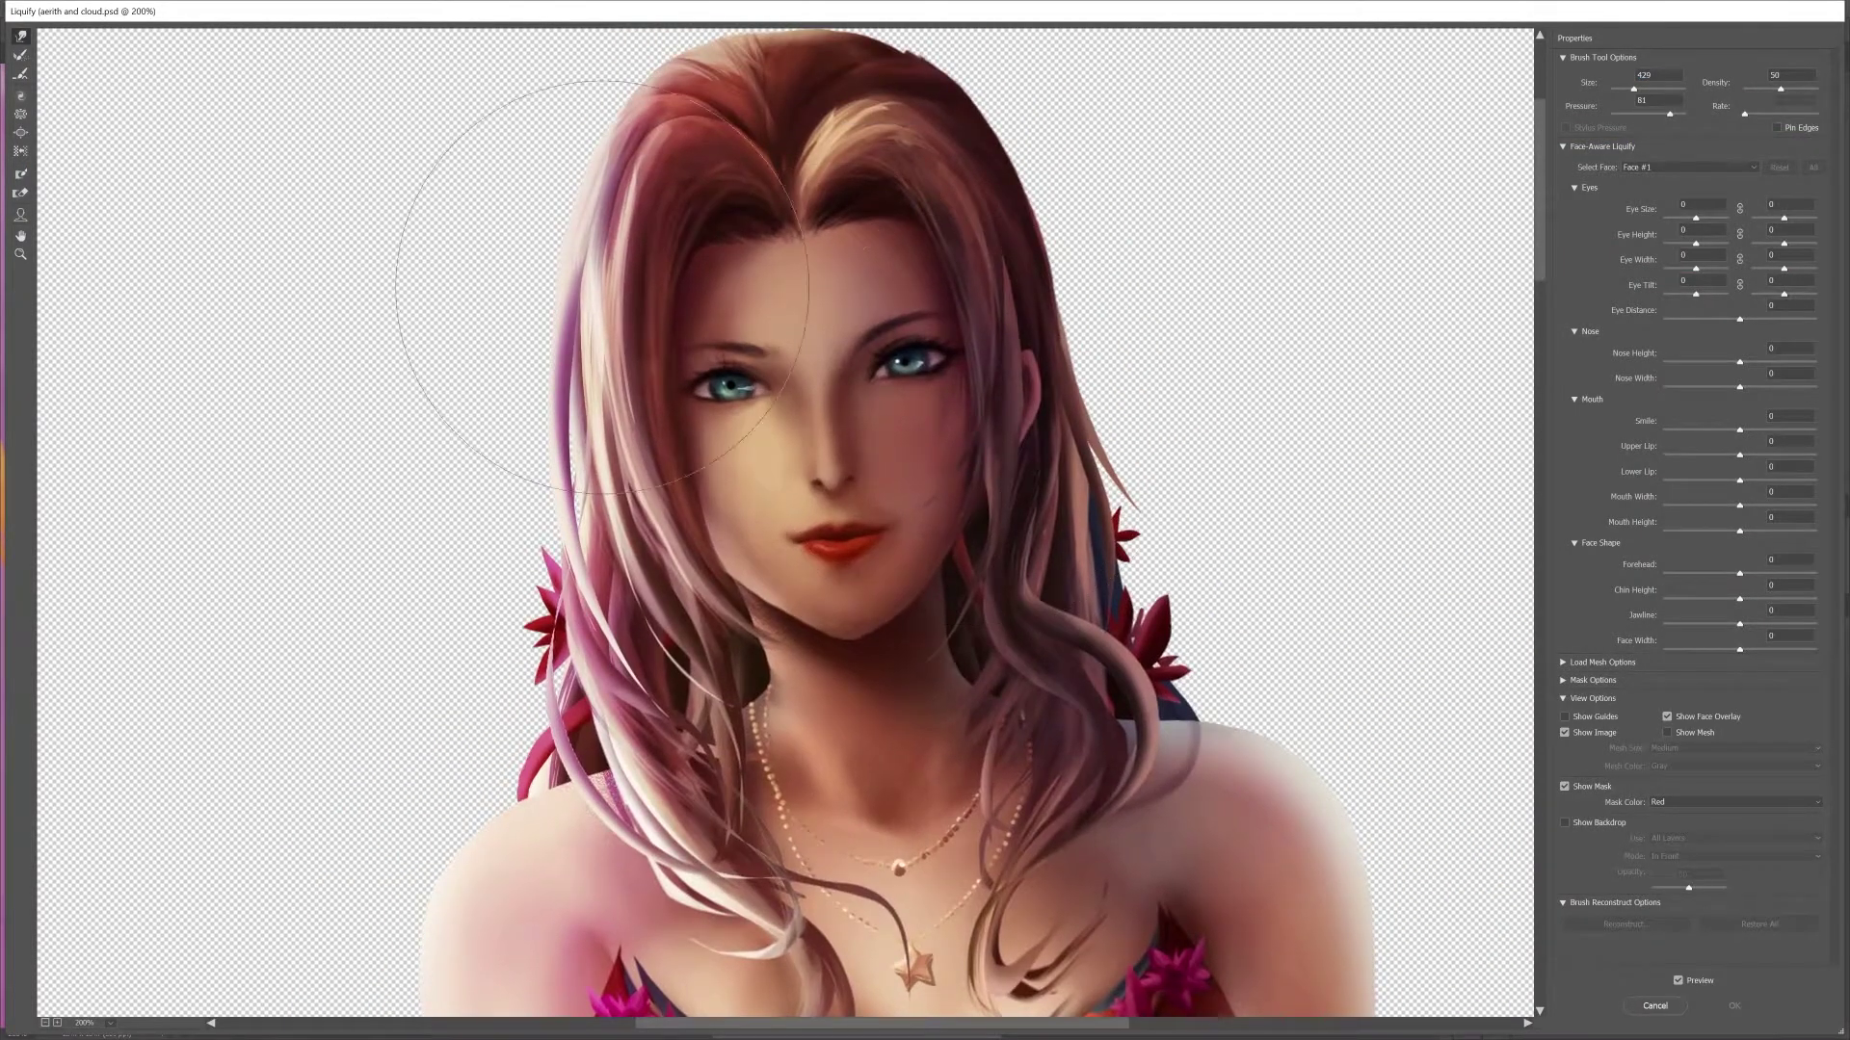
# - Adjust the face with the Face tool: left eye width 2, eye tilts -41 and -26, nose height 16, forehead 54
pyautogui.moveTo(787, 382)
pyautogui.mouseDown()
pyautogui.moveTo(754, 412)
pyautogui.moveTo(348, 489)
pyautogui.mouseUp()
pyautogui.moveTo(771, 390); pyautogui.dragTo(761, 413)
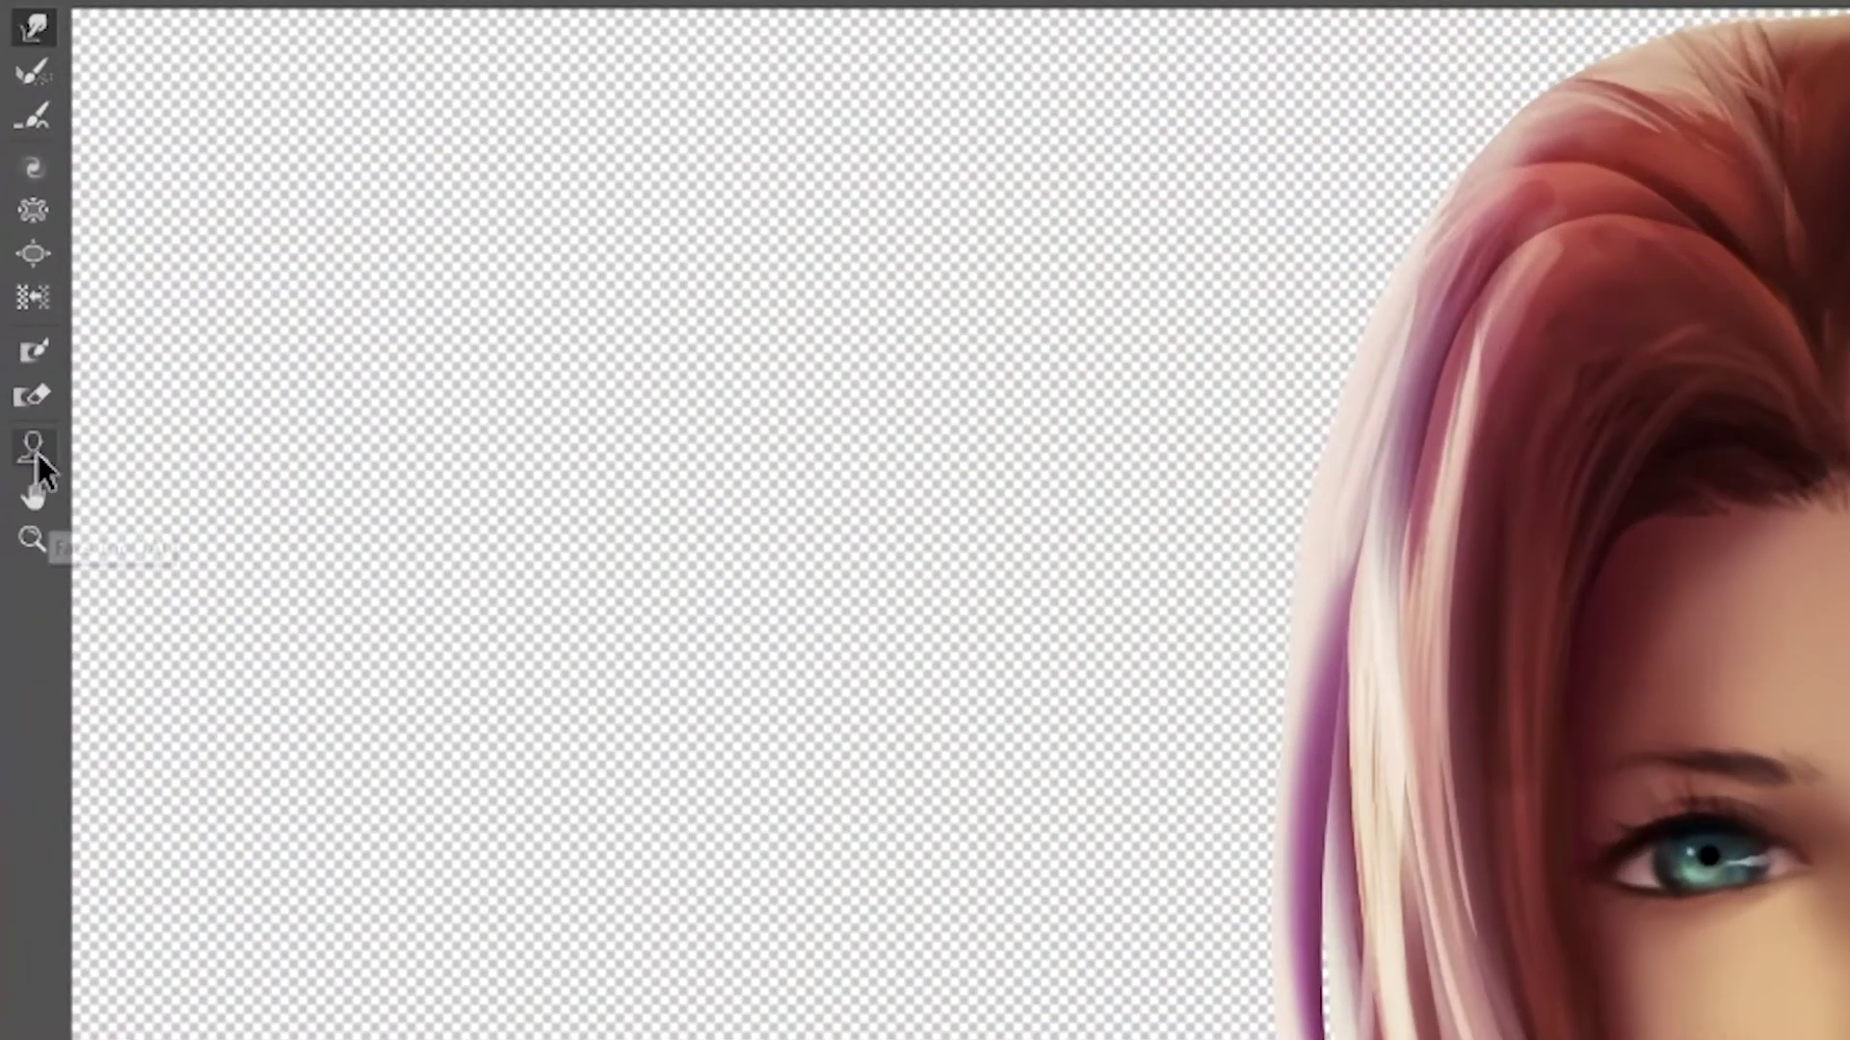
pyautogui.click(20, 214)
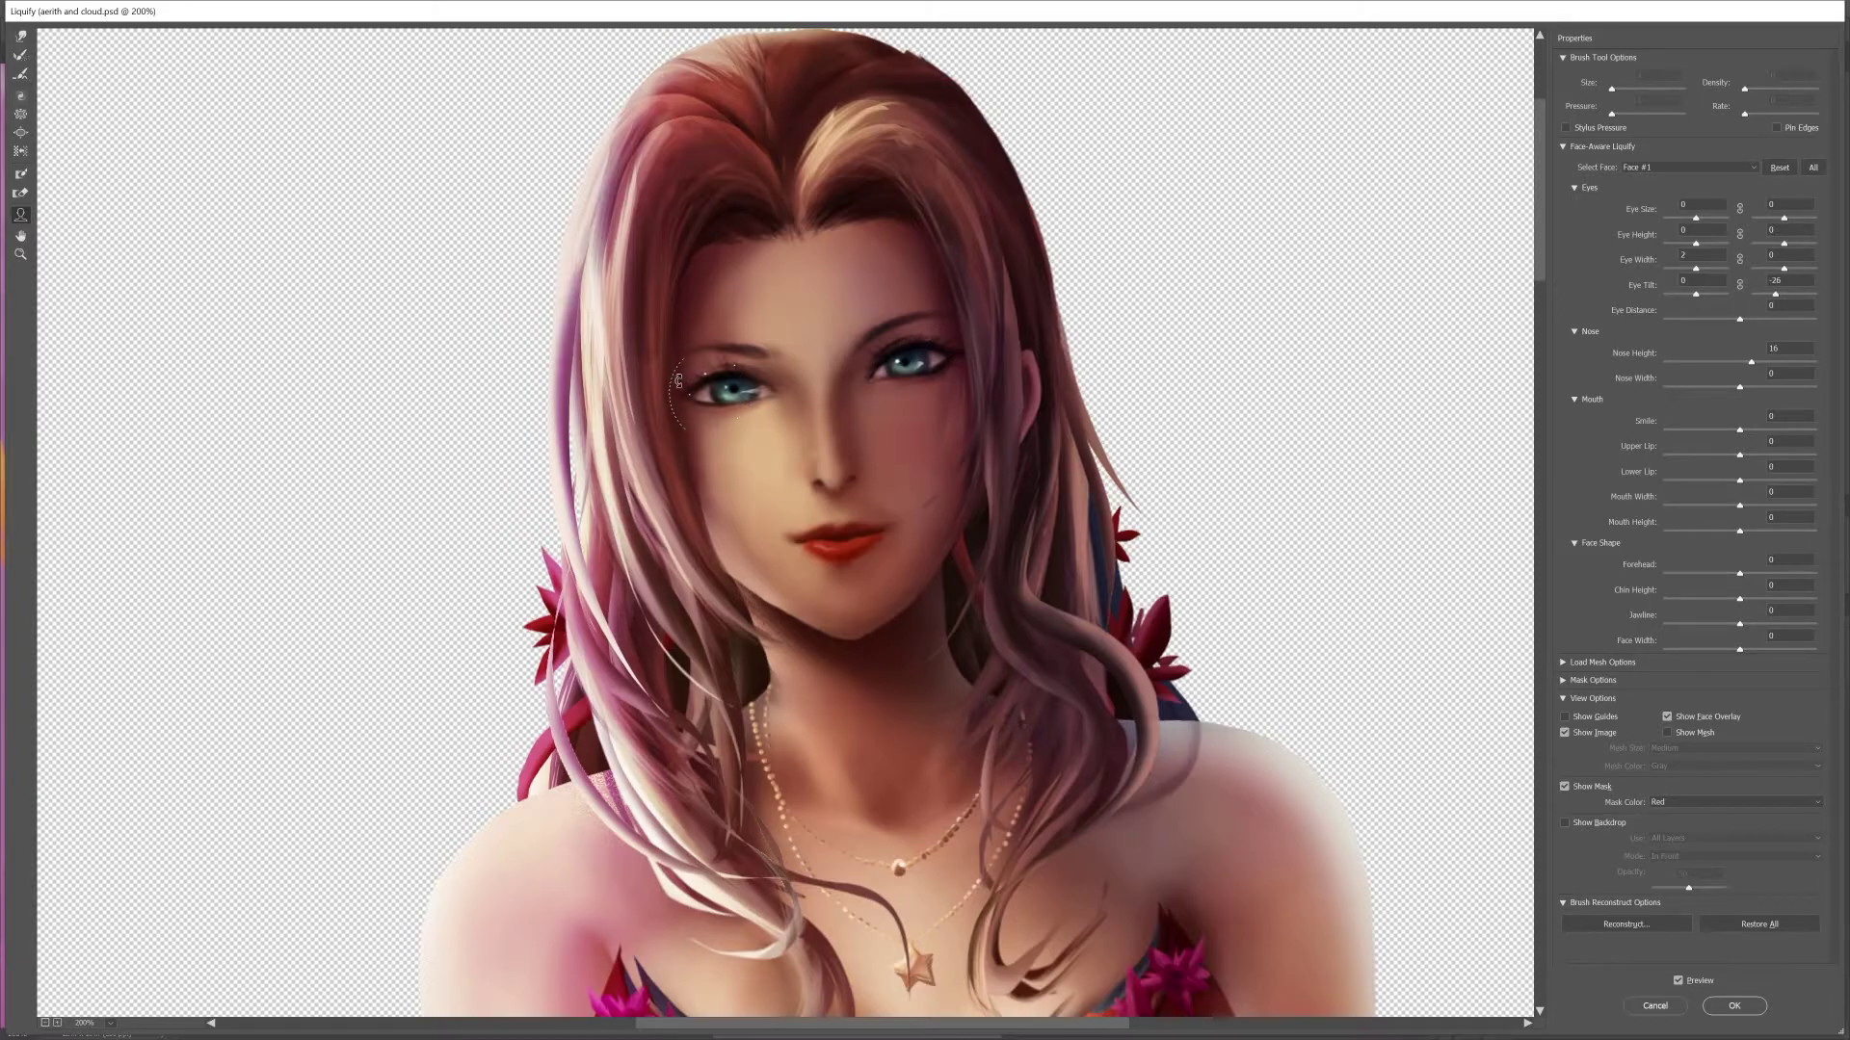
pyautogui.moveTo(988, 436); pyautogui.dragTo(1019, 440)
pyautogui.moveTo(834, 185); pyautogui.dragTo(841, 105)
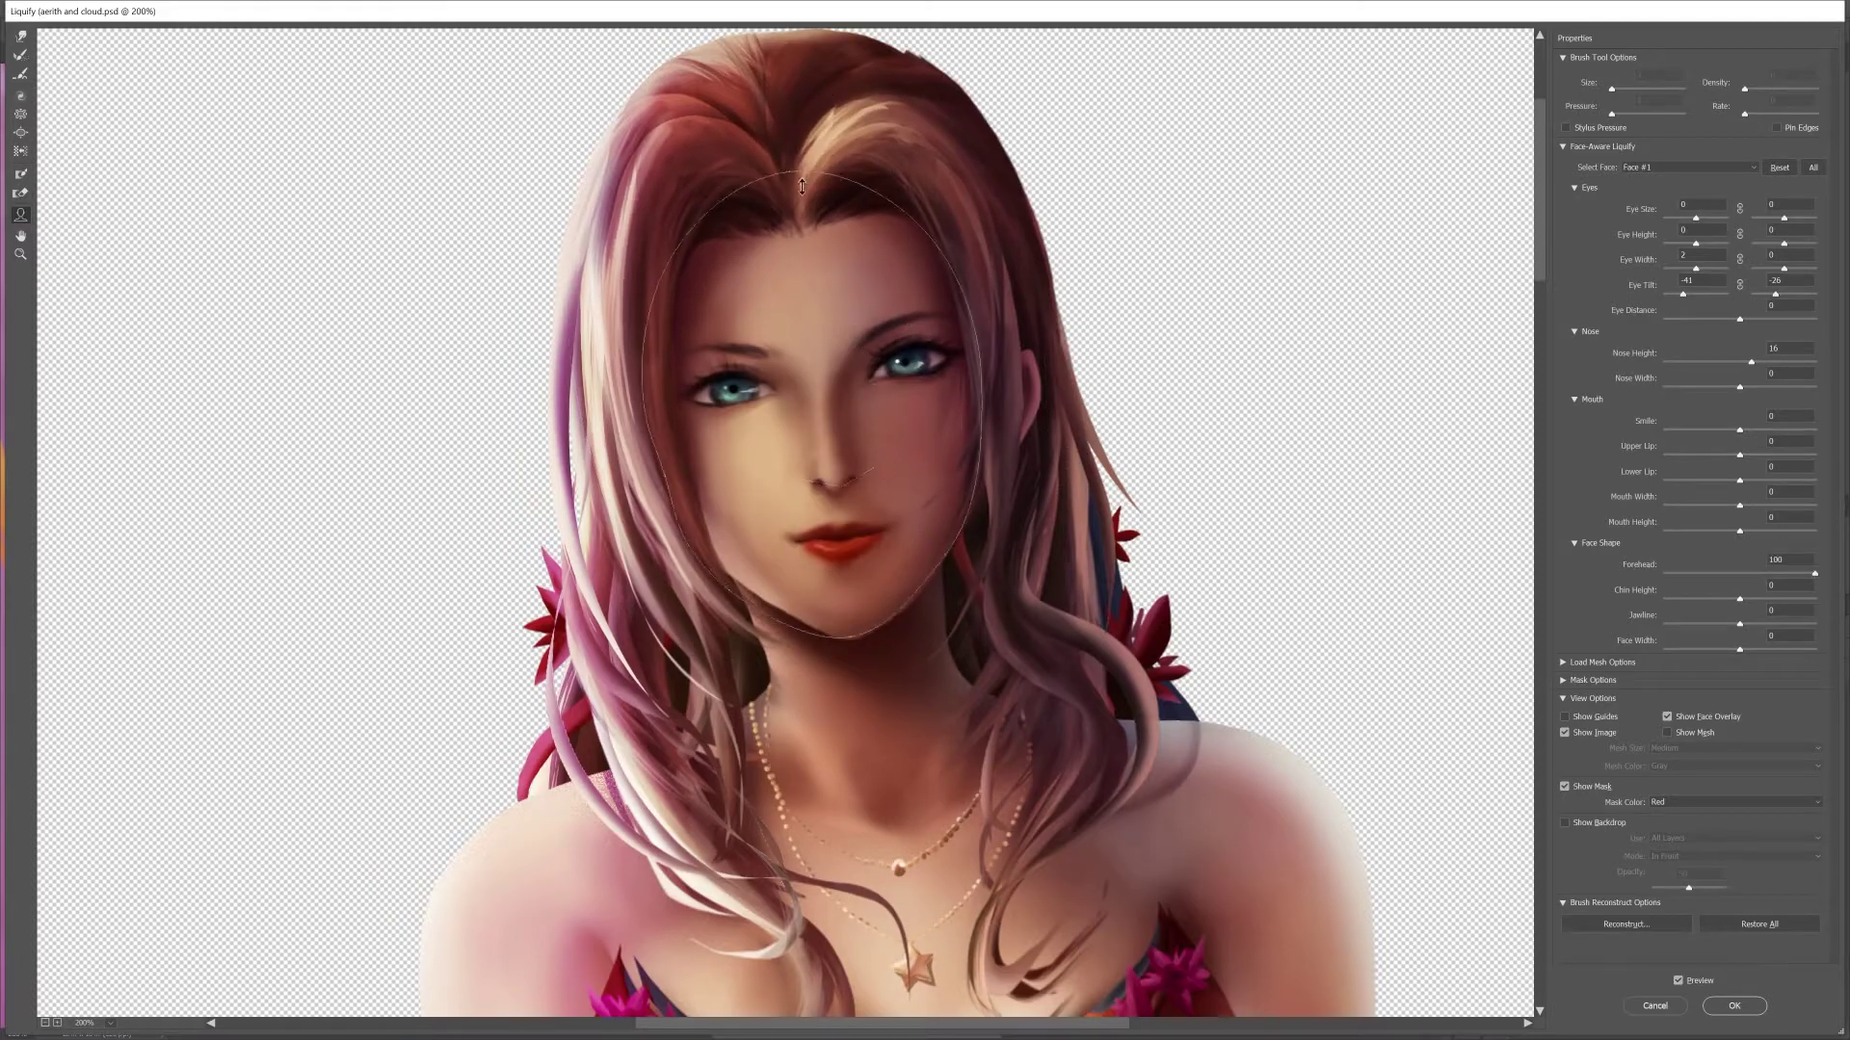
pyautogui.moveTo(786, 174); pyautogui.dragTo(792, 184)
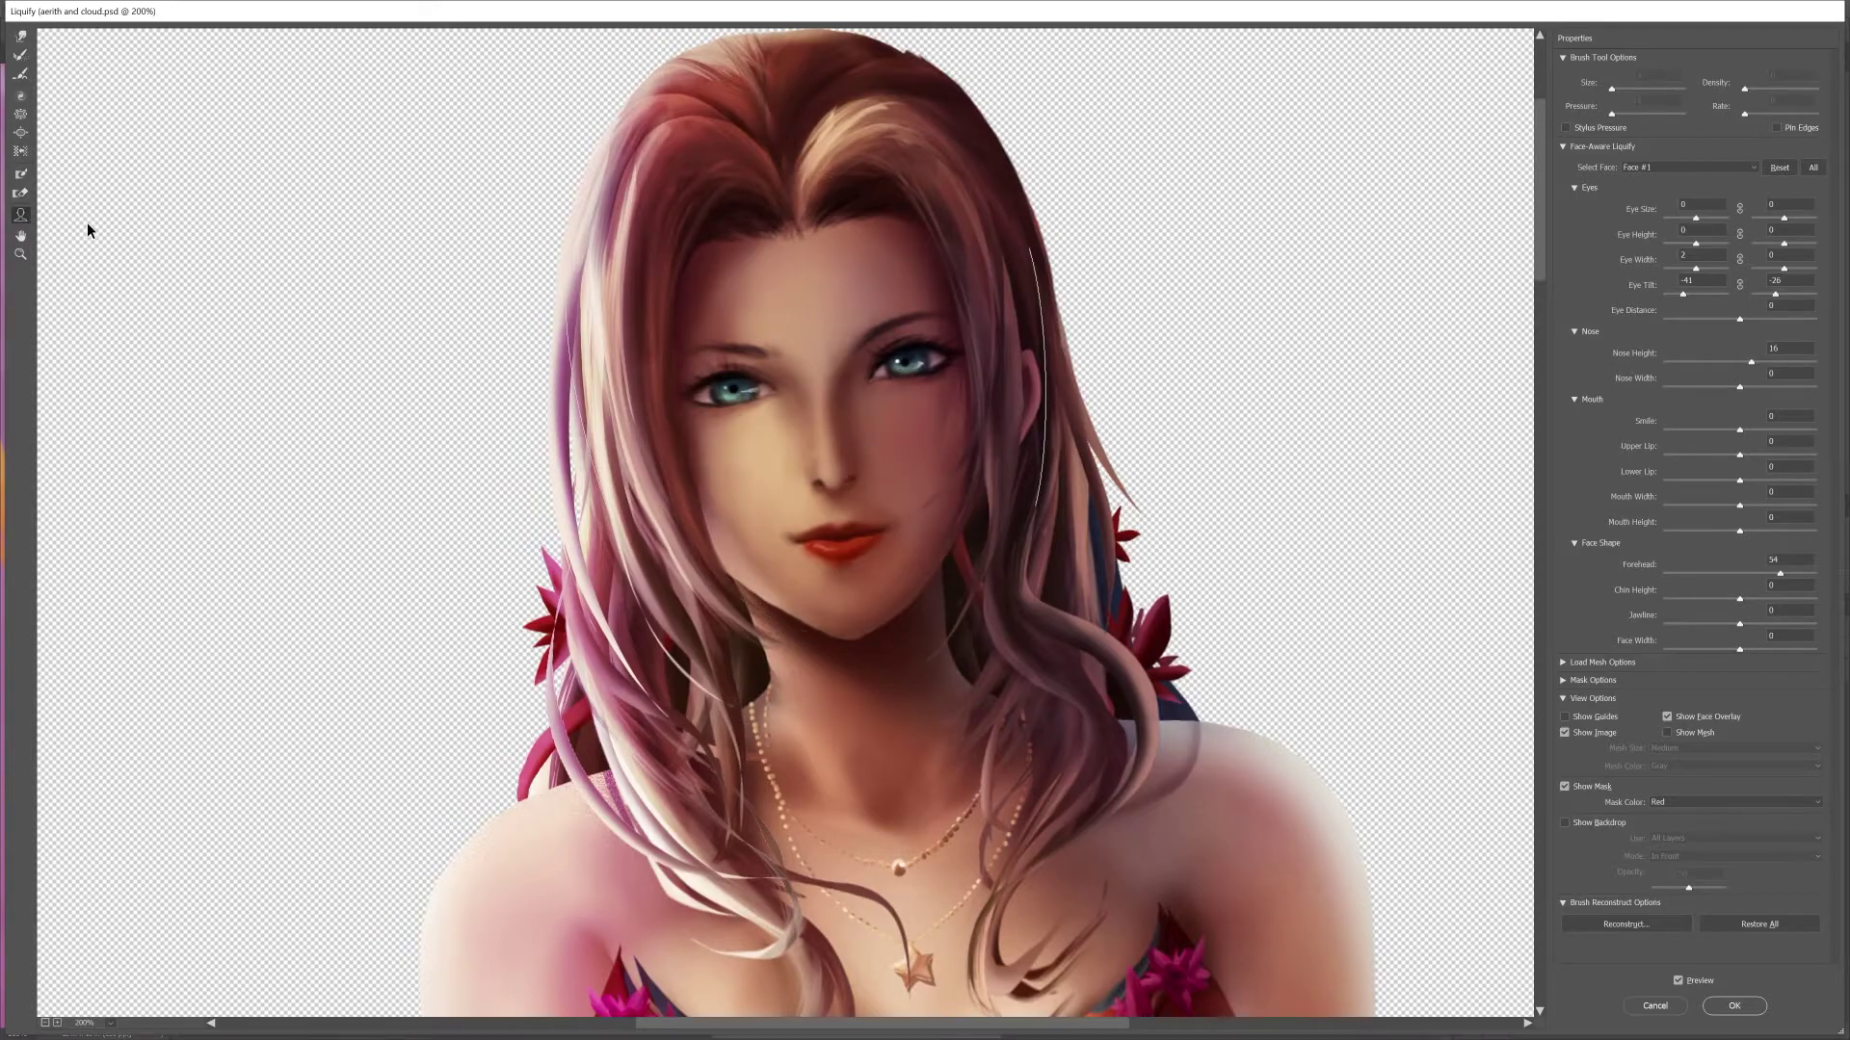
# - Examine the reshaped face both within the figure and in close-up
pyautogui.hotkey('ctrl', '-')
pyautogui.hotkey('ctrl', '-')
pyautogui.hotkey('ctrl', '+')
pyautogui.moveTo(1184, 384)
pyautogui.mouseDown()
pyautogui.moveTo(1119, 636)
pyautogui.moveTo(1095, 632)
pyautogui.mouseUp()
pyautogui.hotkey('ctrl', '+')
pyautogui.moveTo(1095, 471); pyautogui.dragTo(1220, 655)
pyautogui.hotkey('ctrl', '+')
pyautogui.hotkey('ctrl', '-')
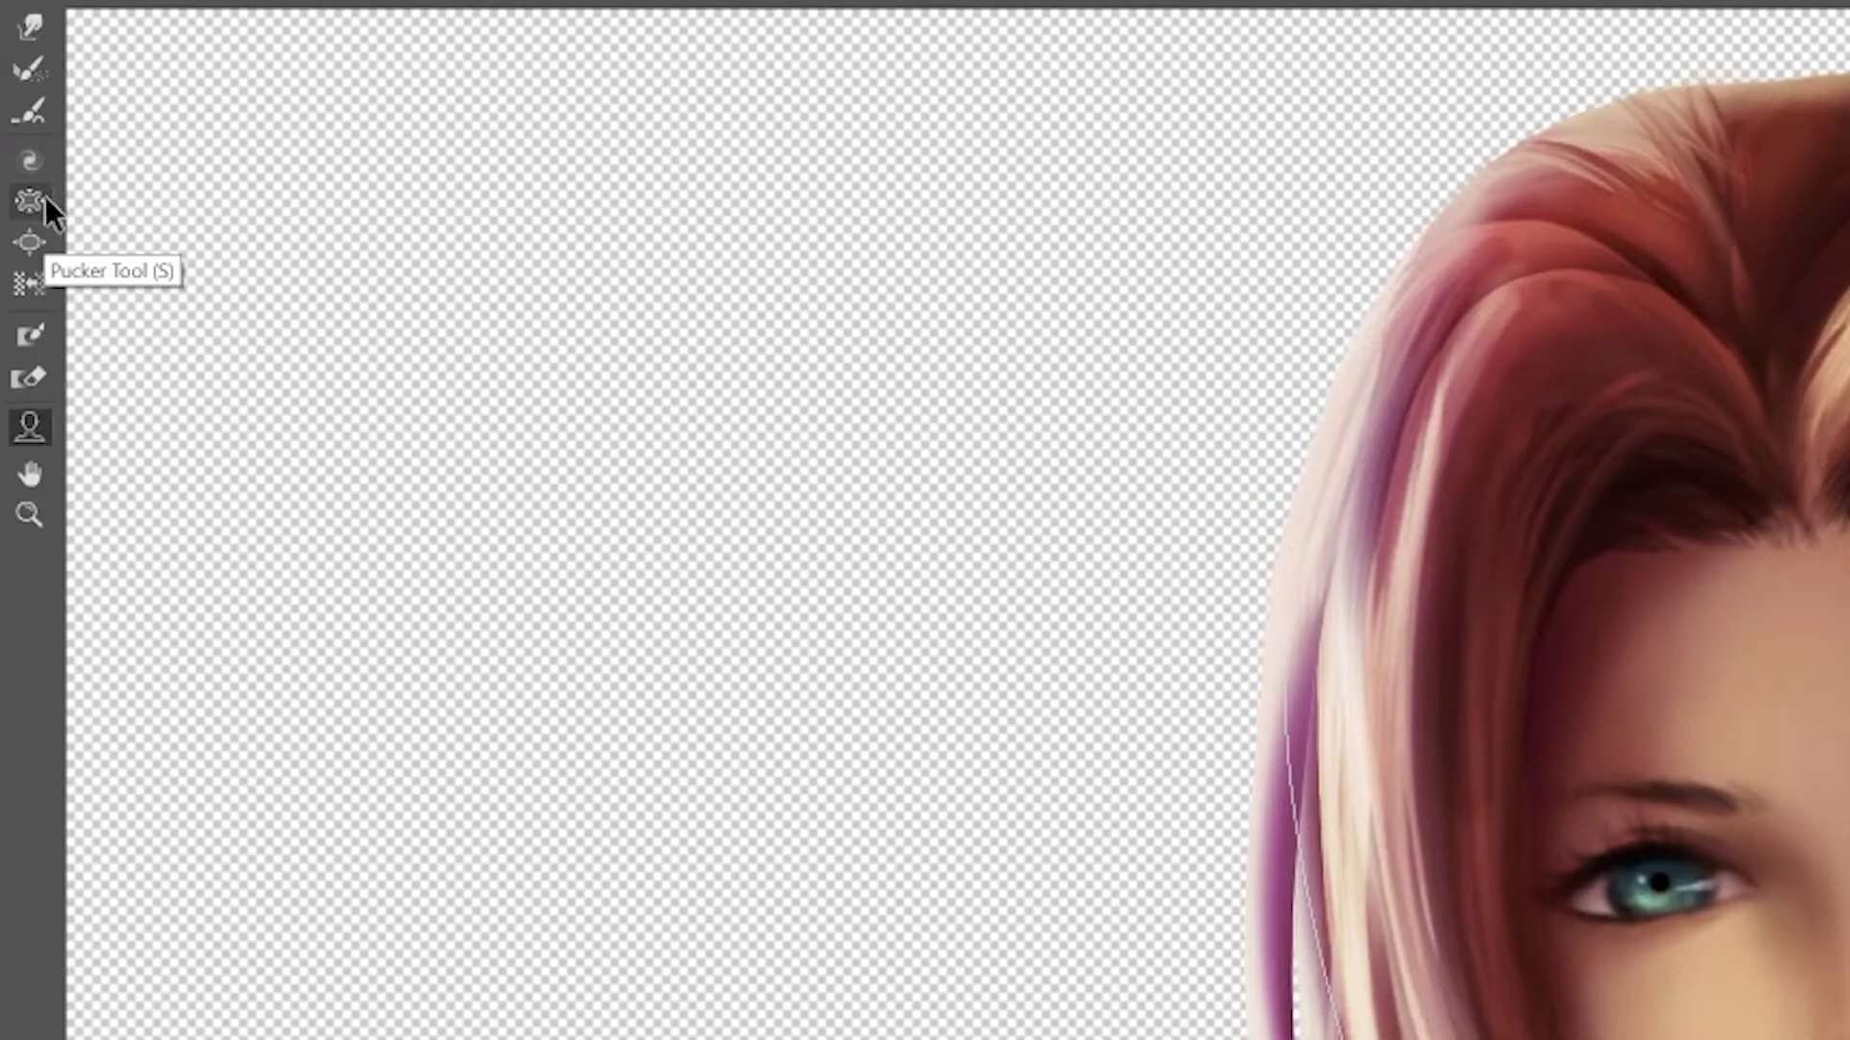
# - Bulge both of the woman's eyes to an exaggerated size with the Bloat tool
pyautogui.click(30, 240)
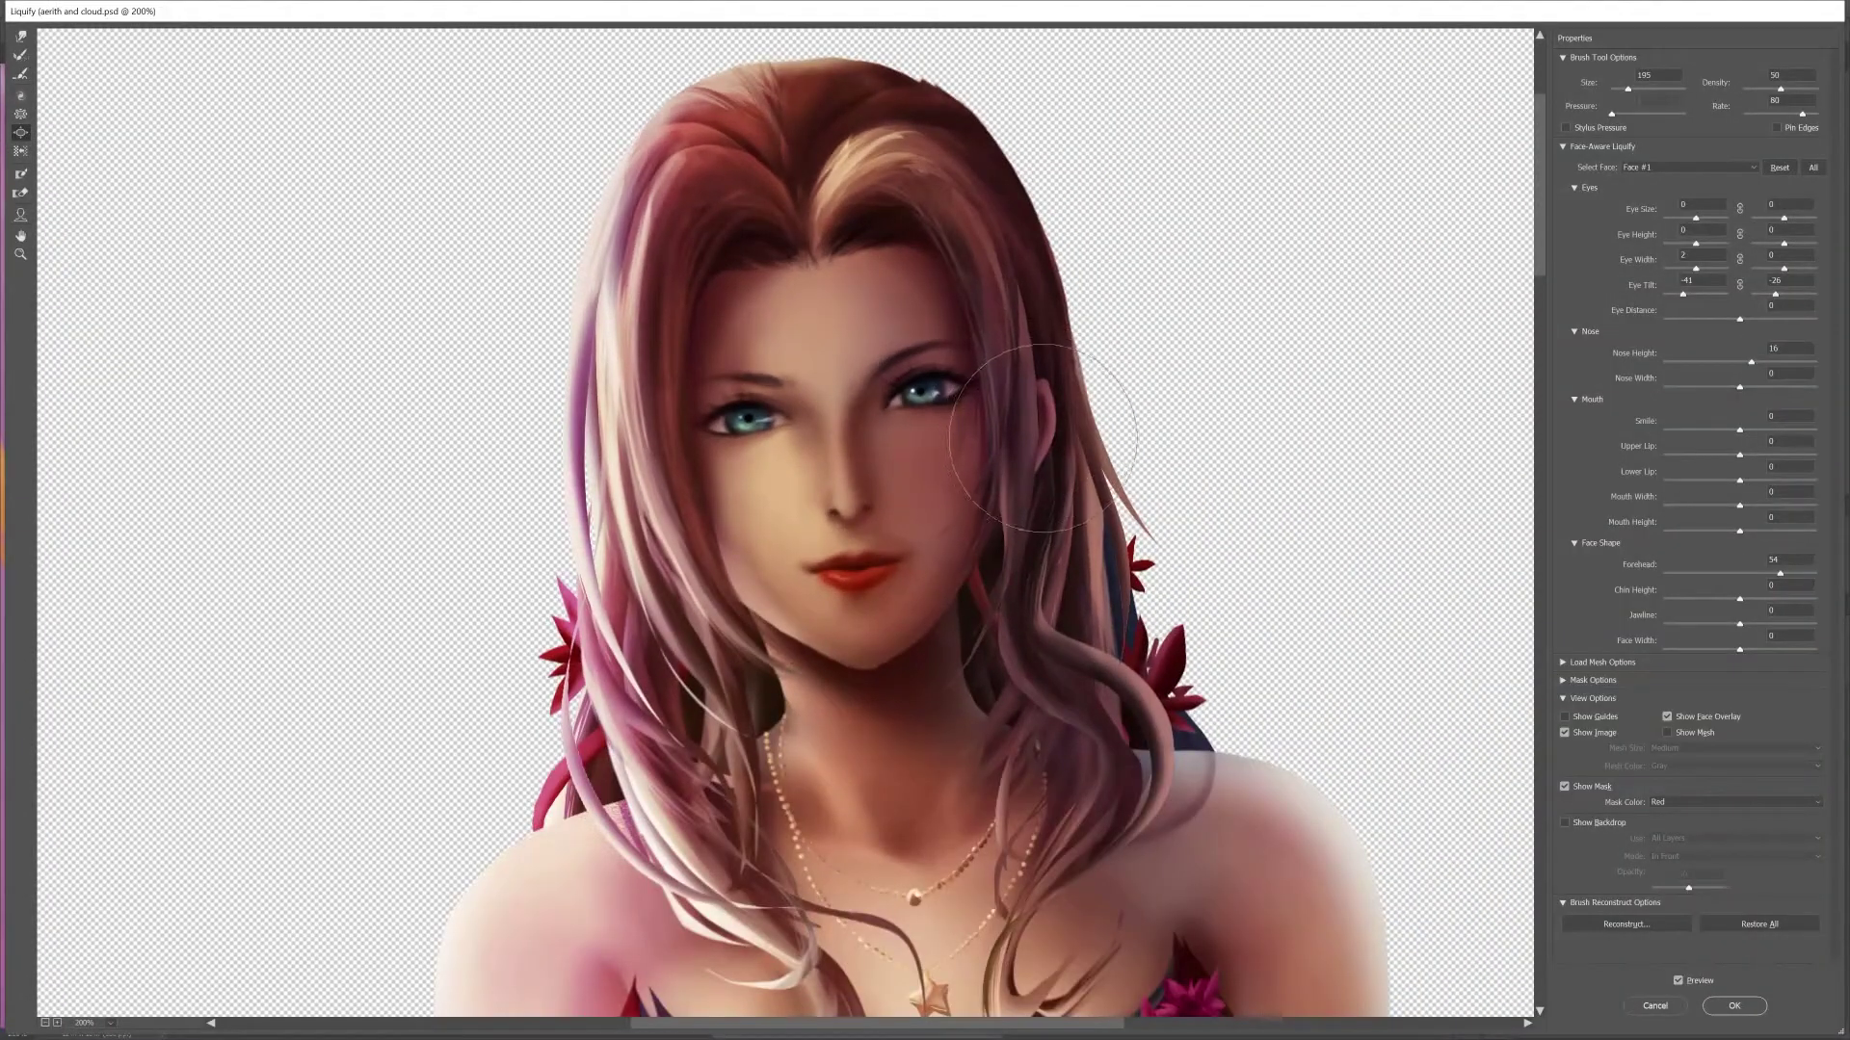
pyautogui.moveTo(977, 409)
pyautogui.keyDown('alt'); pyautogui.mouseDown()
pyautogui.moveTo(1118, 400)
pyautogui.moveTo(771, 430)
pyautogui.mouseUp(); pyautogui.keyUp('alt')
pyautogui.click(961, 420)
pyautogui.moveTo(962, 420); pyautogui.dragTo(948, 399)
pyautogui.moveTo(751, 429); pyautogui.dragTo(728, 419)
# - Try the Pucker tool on the woman's enlarged eyes with an oversized brush
pyautogui.hotkey('ctrl', '-')
pyautogui.scroll(-5, 1062, 561)
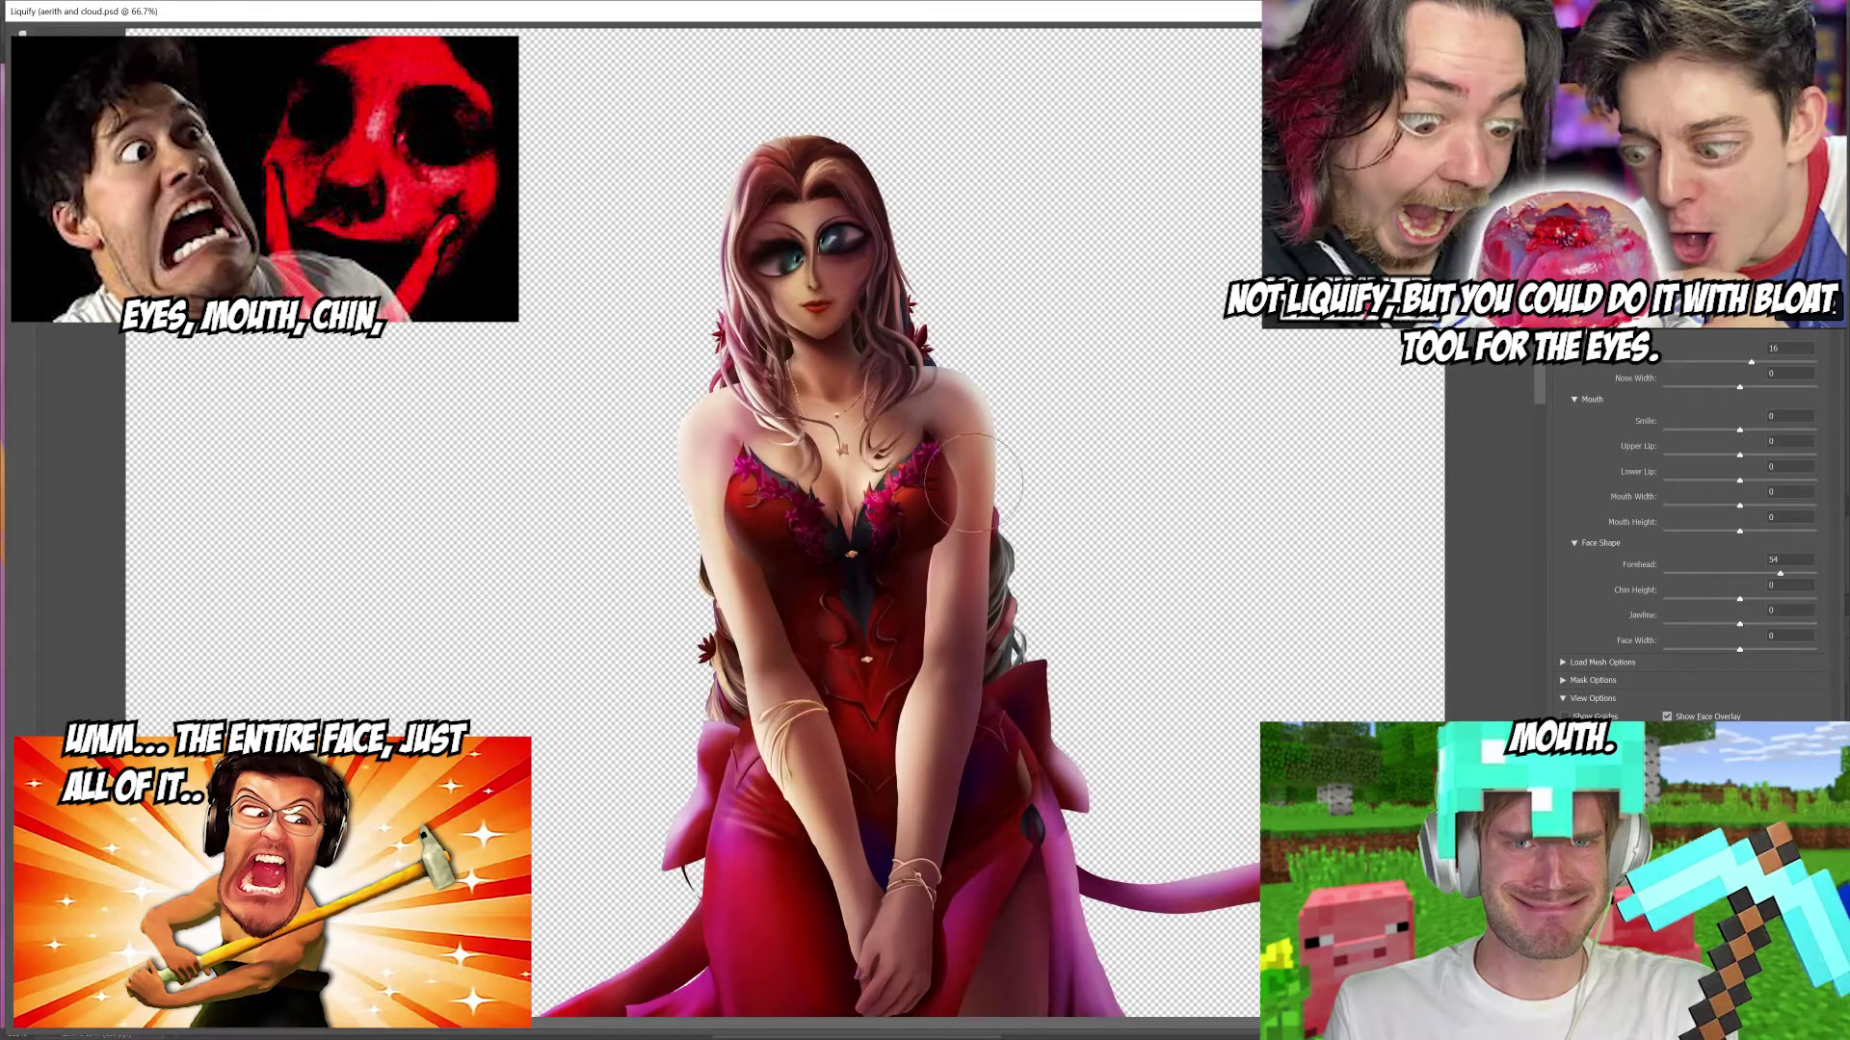
pyautogui.scroll(5, 1193, 632)
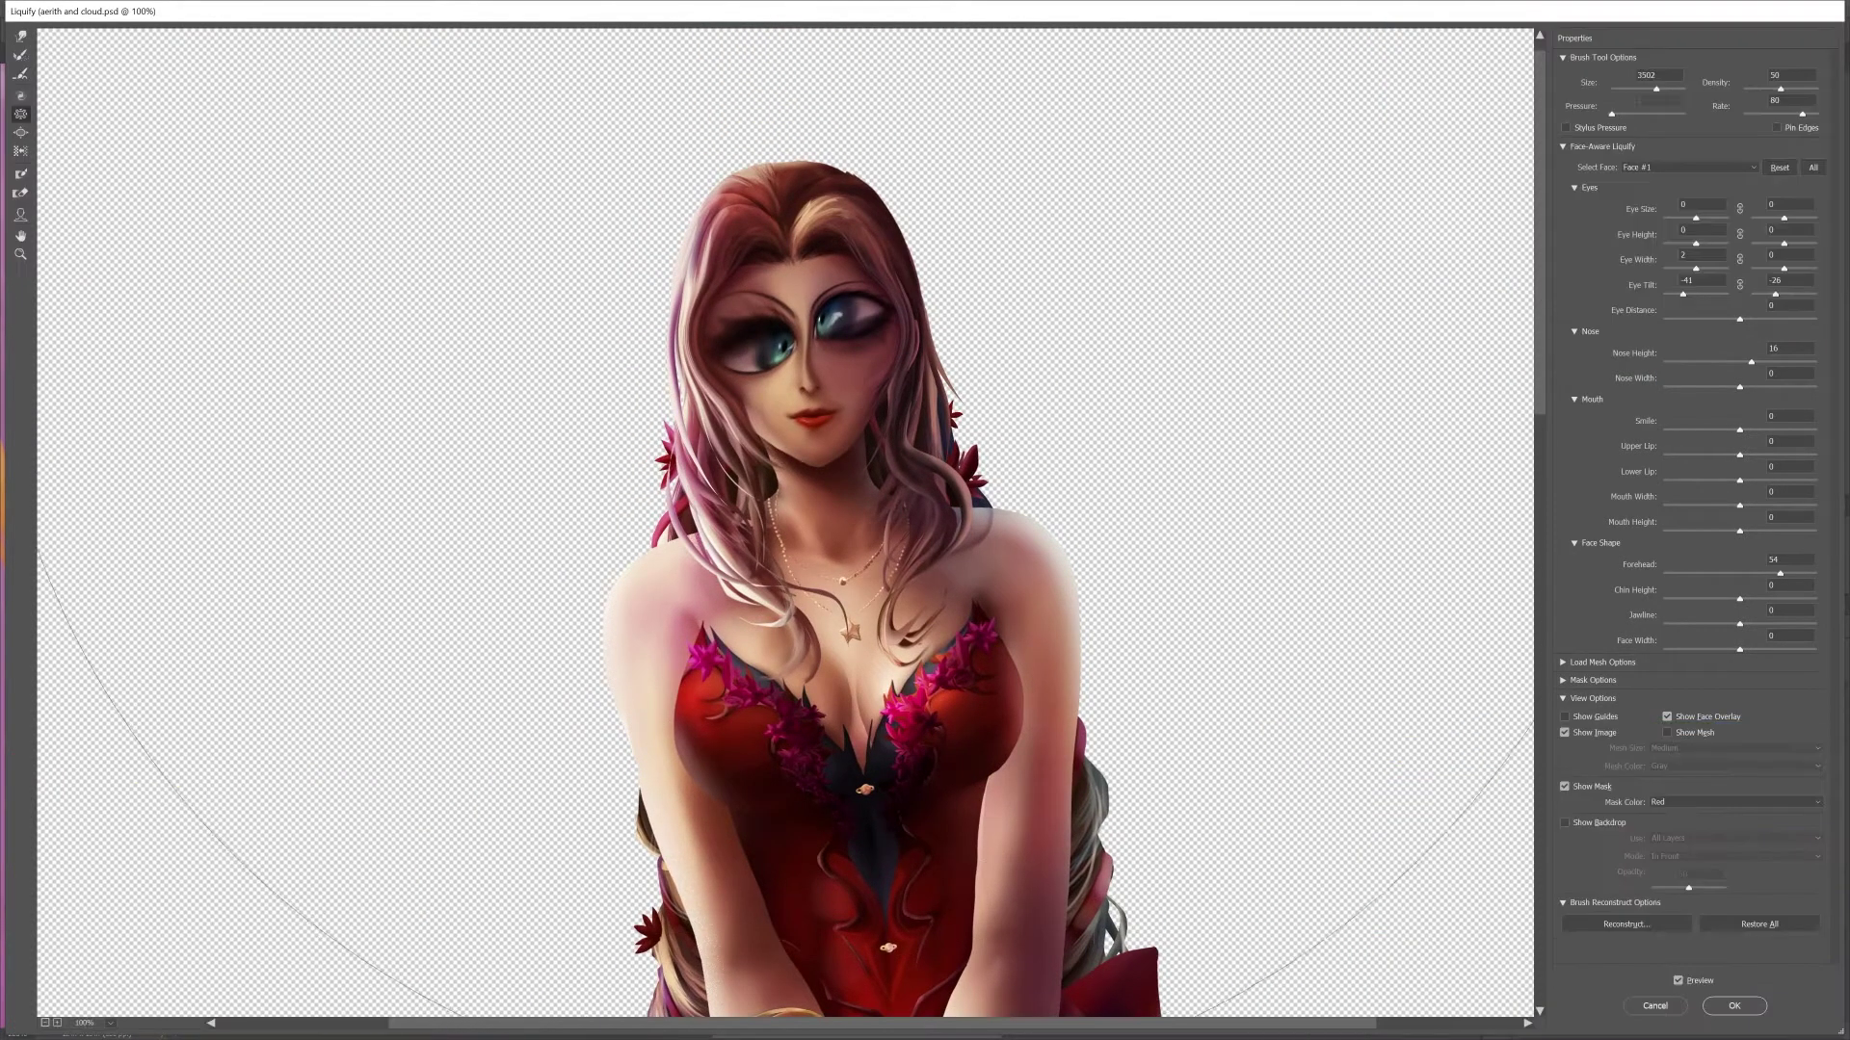
pyautogui.moveTo(799, 347)
pyautogui.mouseDown()
pyautogui.moveTo(462, 347)
pyautogui.moveTo(802, 311)
pyautogui.moveTo(788, 300)
pyautogui.mouseUp()
# - Undo the bulged eyes and the forehead adjustment on the woman's face
pyautogui.hotkey('ctrl', 'z')
pyautogui.hotkey('ctrl', 'z')
pyautogui.hotkey('ctrl', 'z')
pyautogui.hotkey('ctrl', 'z')
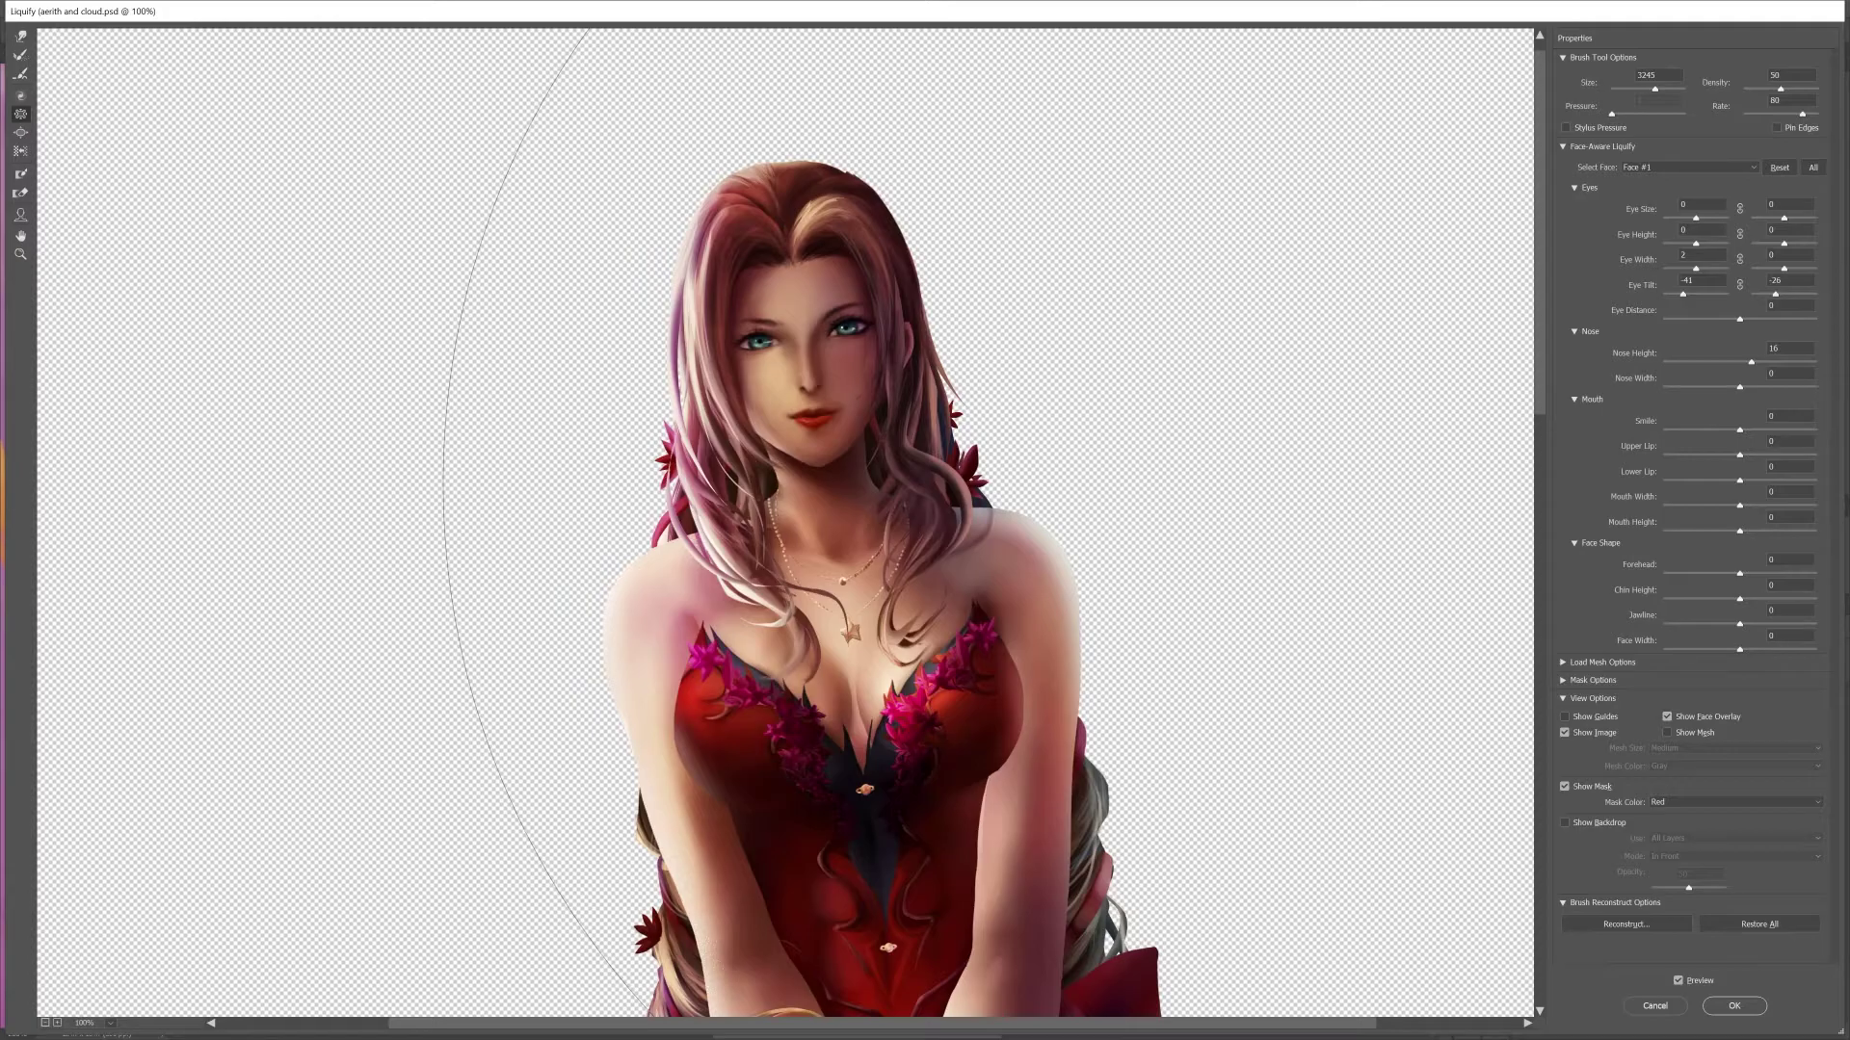
# - Examine the woman's face up close and within the figure, and cancel the Liquify filter without applying its changes
pyautogui.hotkey('ctrl', '+')
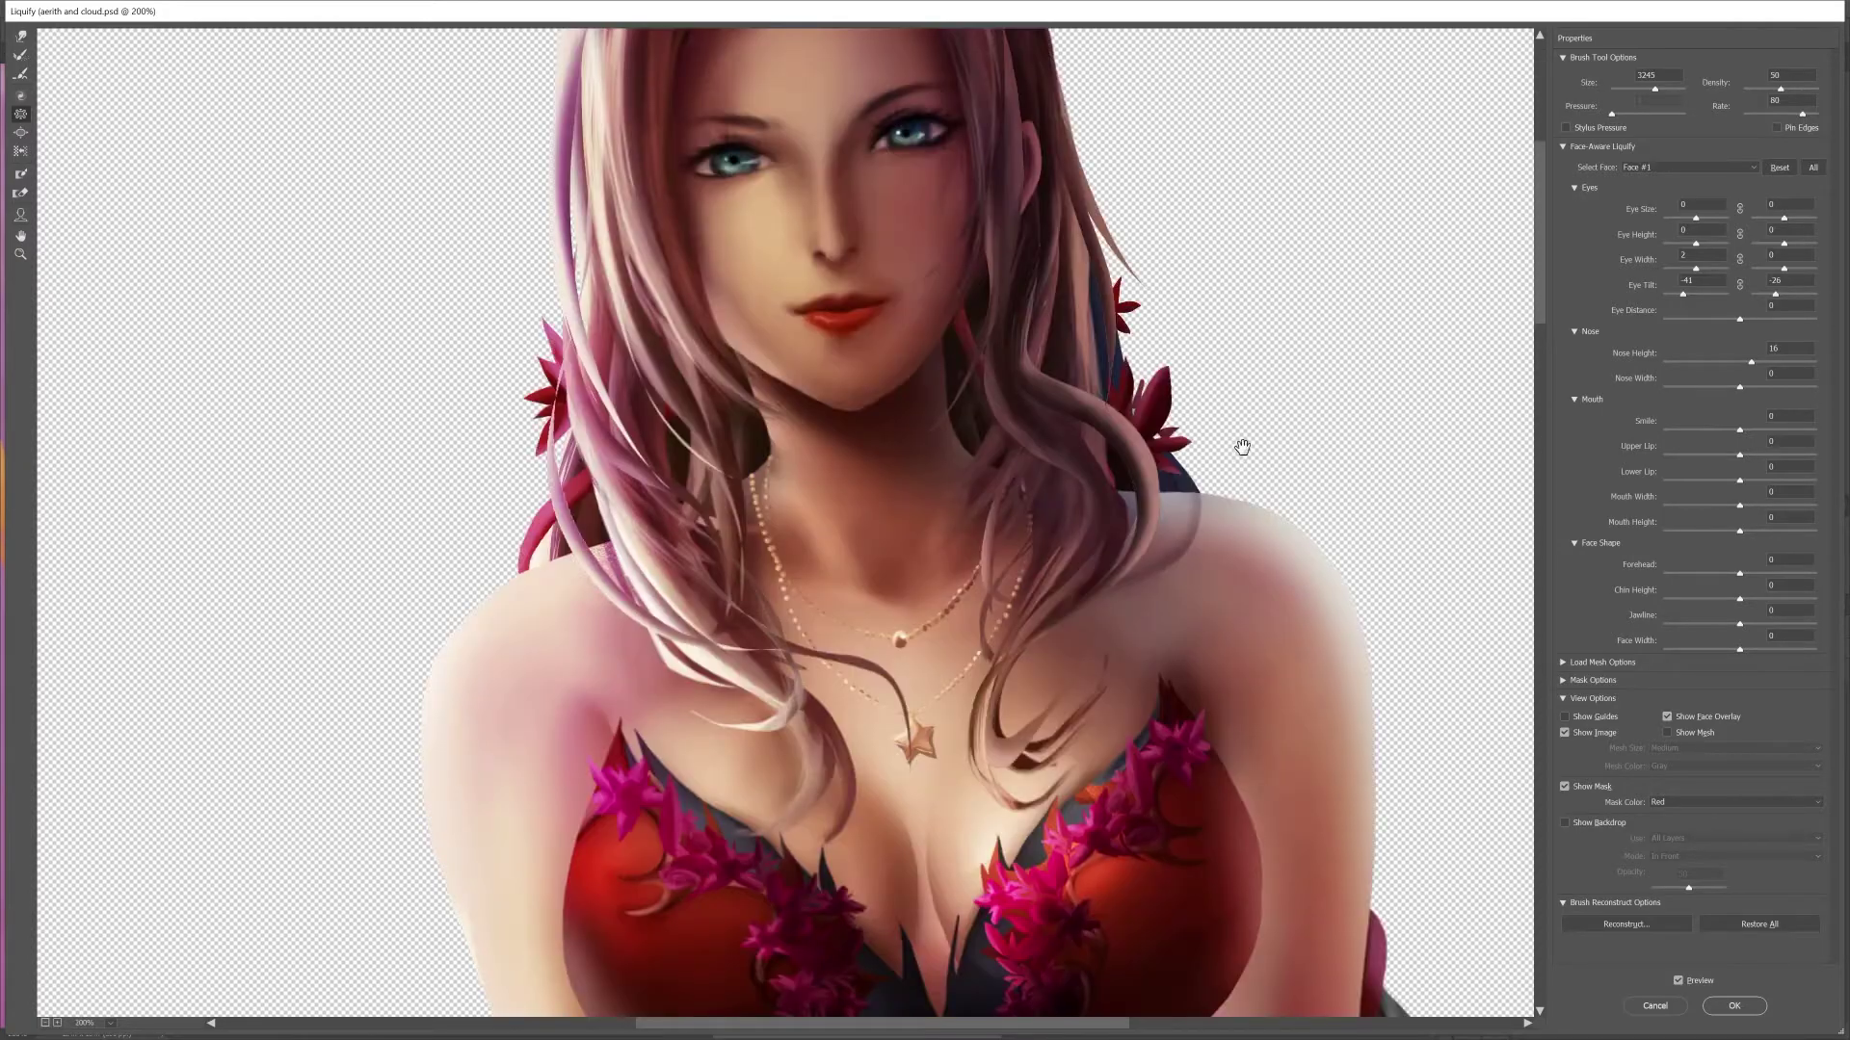
pyautogui.moveTo(1243, 448); pyautogui.dragTo(1239, 705)
pyautogui.hotkey('ctrl', '-')
pyautogui.hotkey('ctrl', '+')
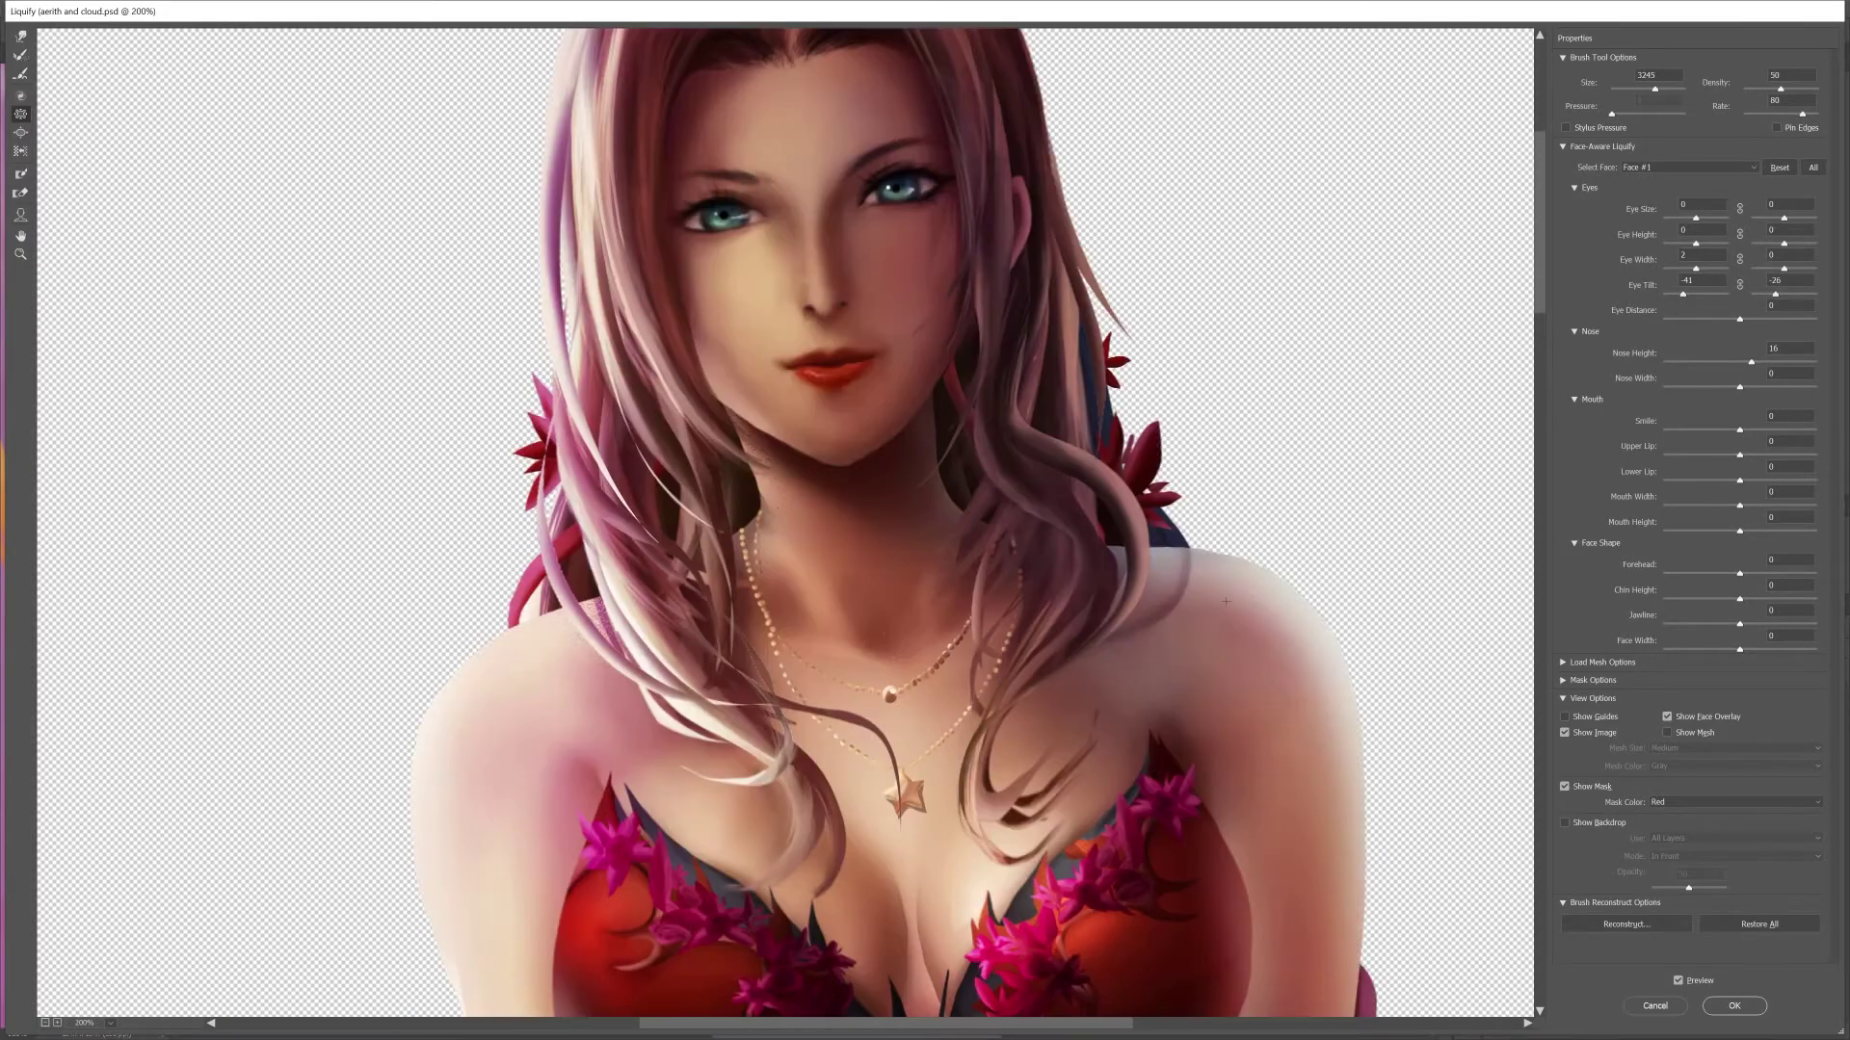
pyautogui.moveTo(1243, 465); pyautogui.dragTo(1246, 661)
pyautogui.hotkey('ctrl', '-')
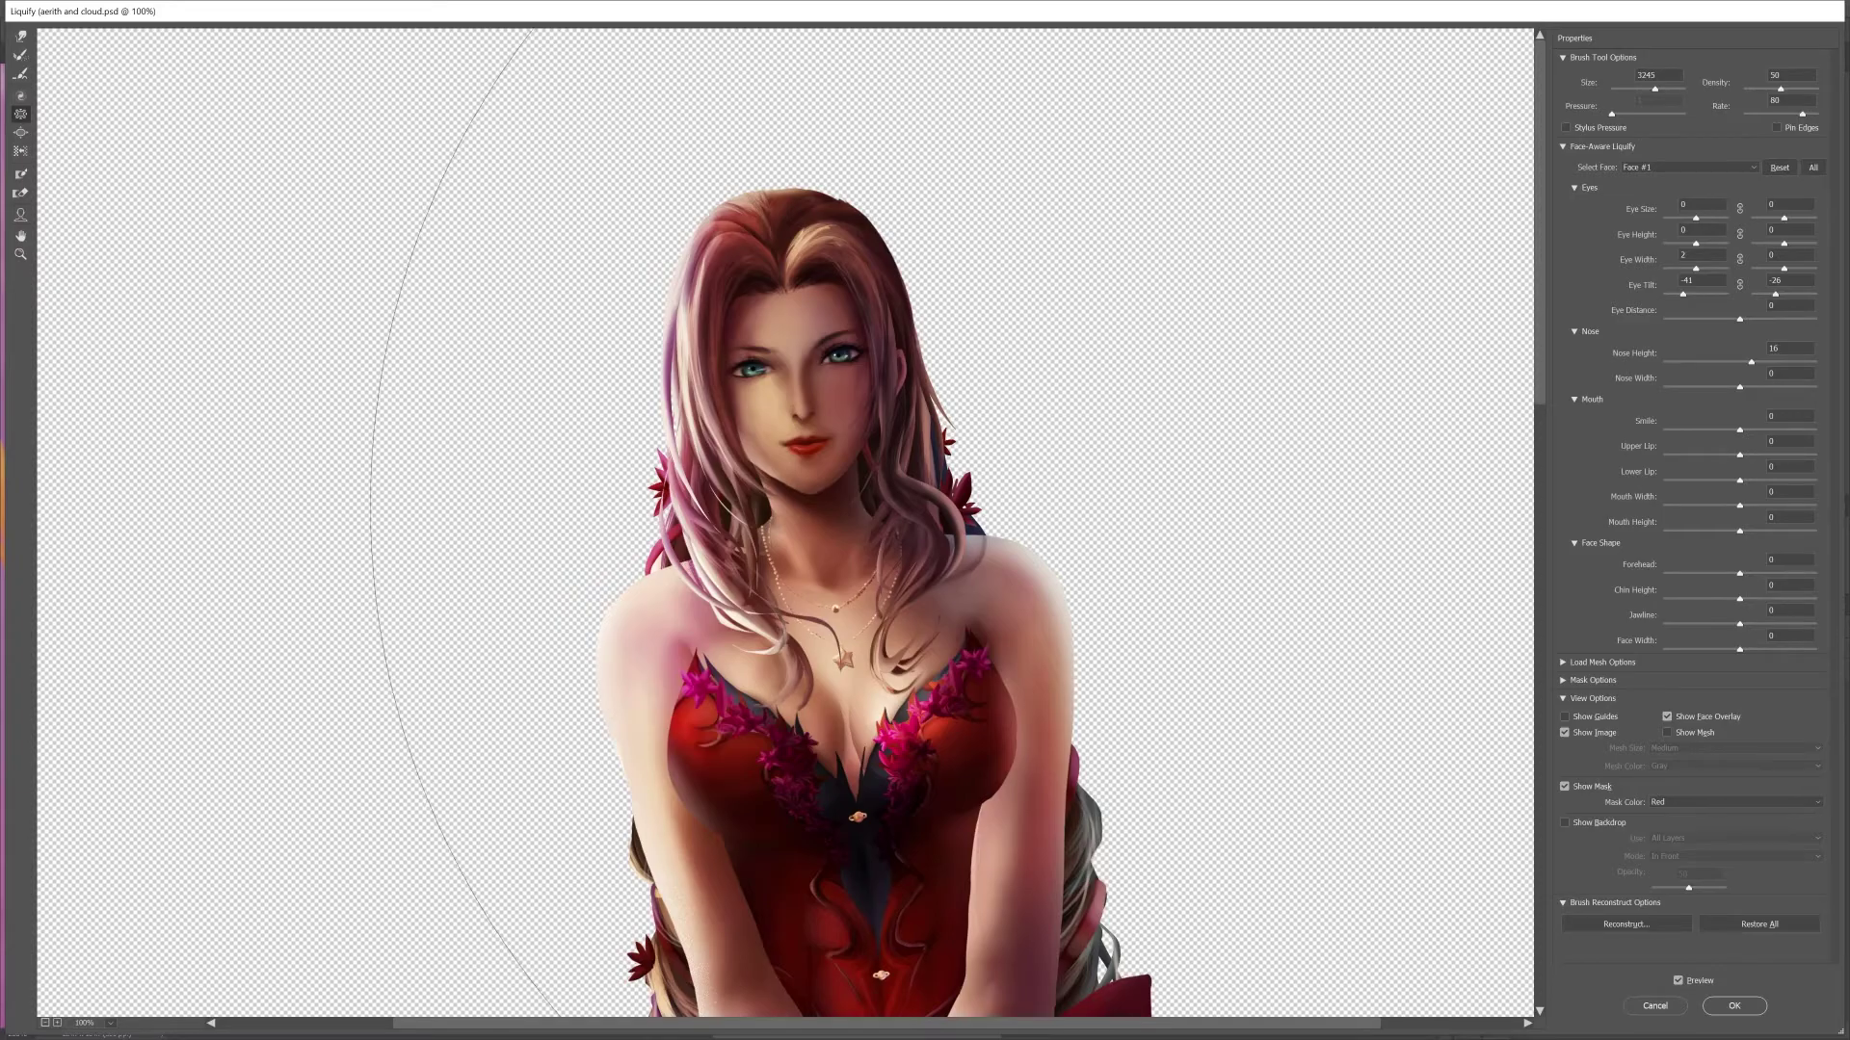
pyautogui.click(1655, 1006)
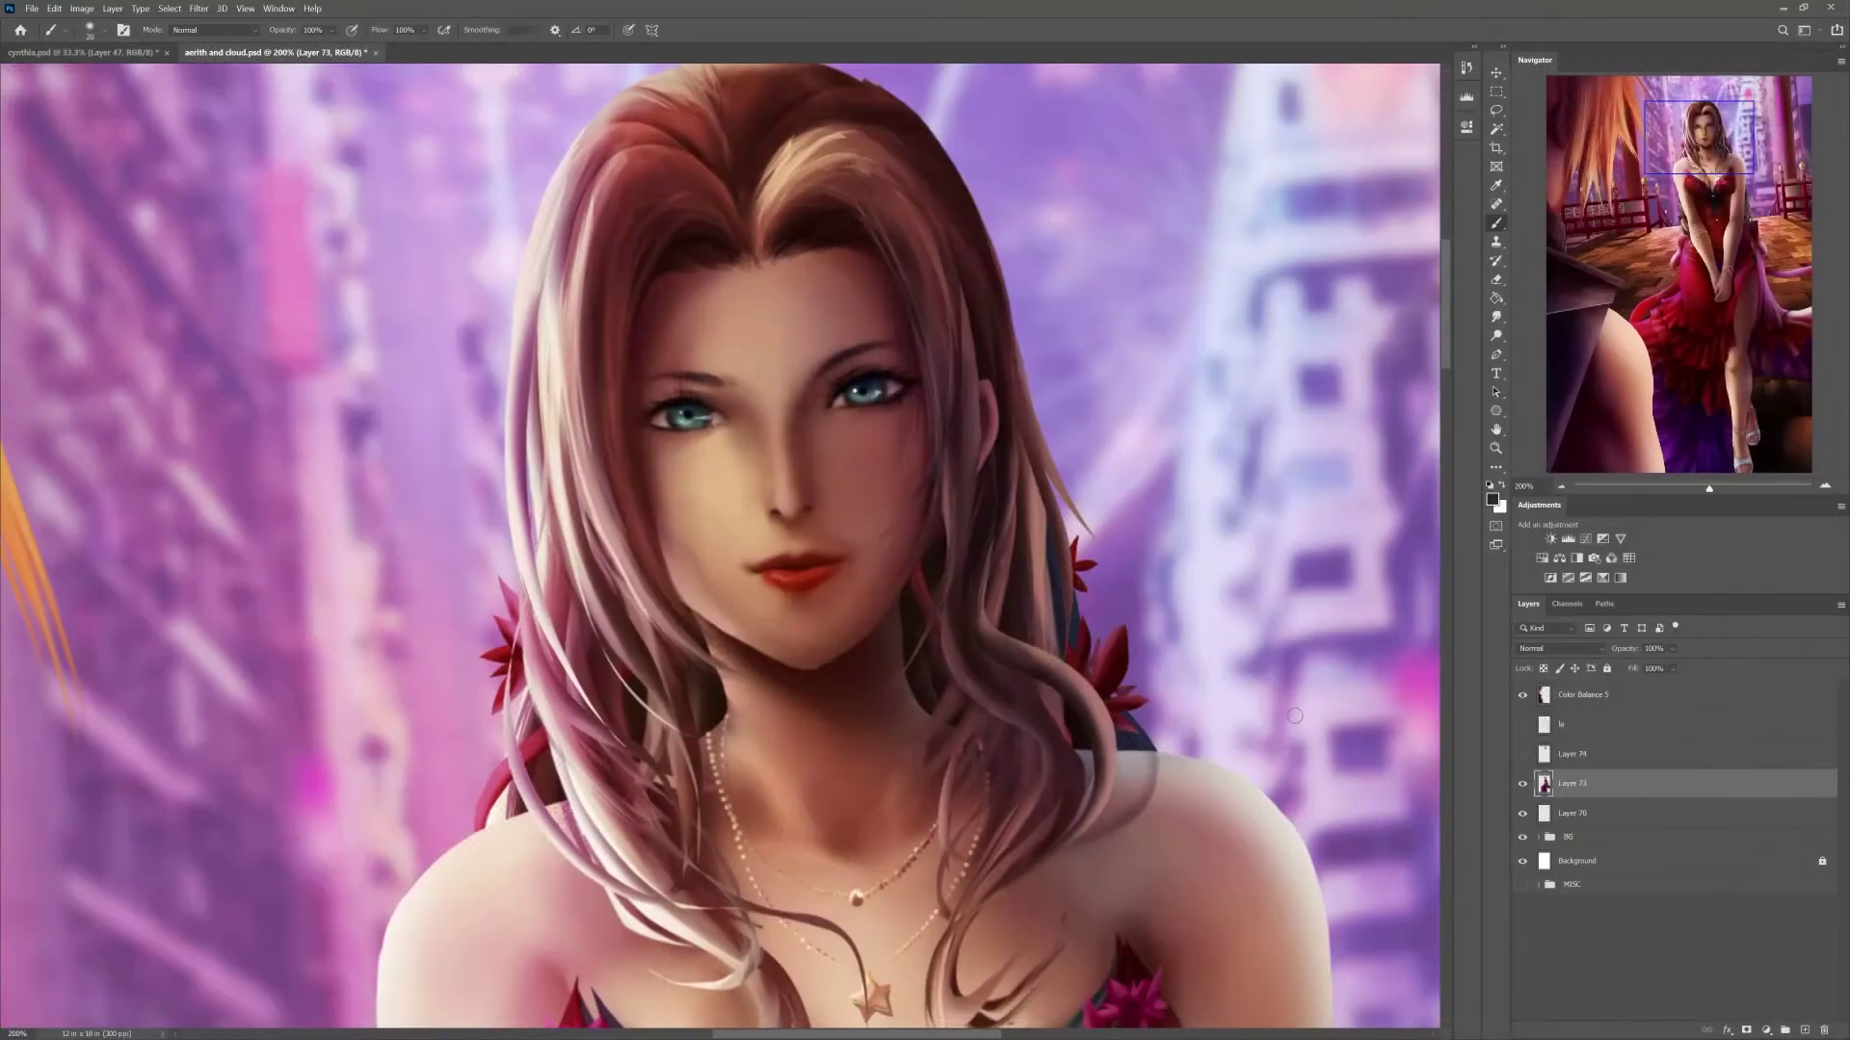
# - View the whole scene and toggle the visibility of Layer 73 and Color Balance 5 to compare the artwork, selecting Color Balance 5
pyautogui.hotkey('ctrl', '-')
pyautogui.hotkey('ctrl', '-')
pyautogui.hotkey('ctrl', '-')
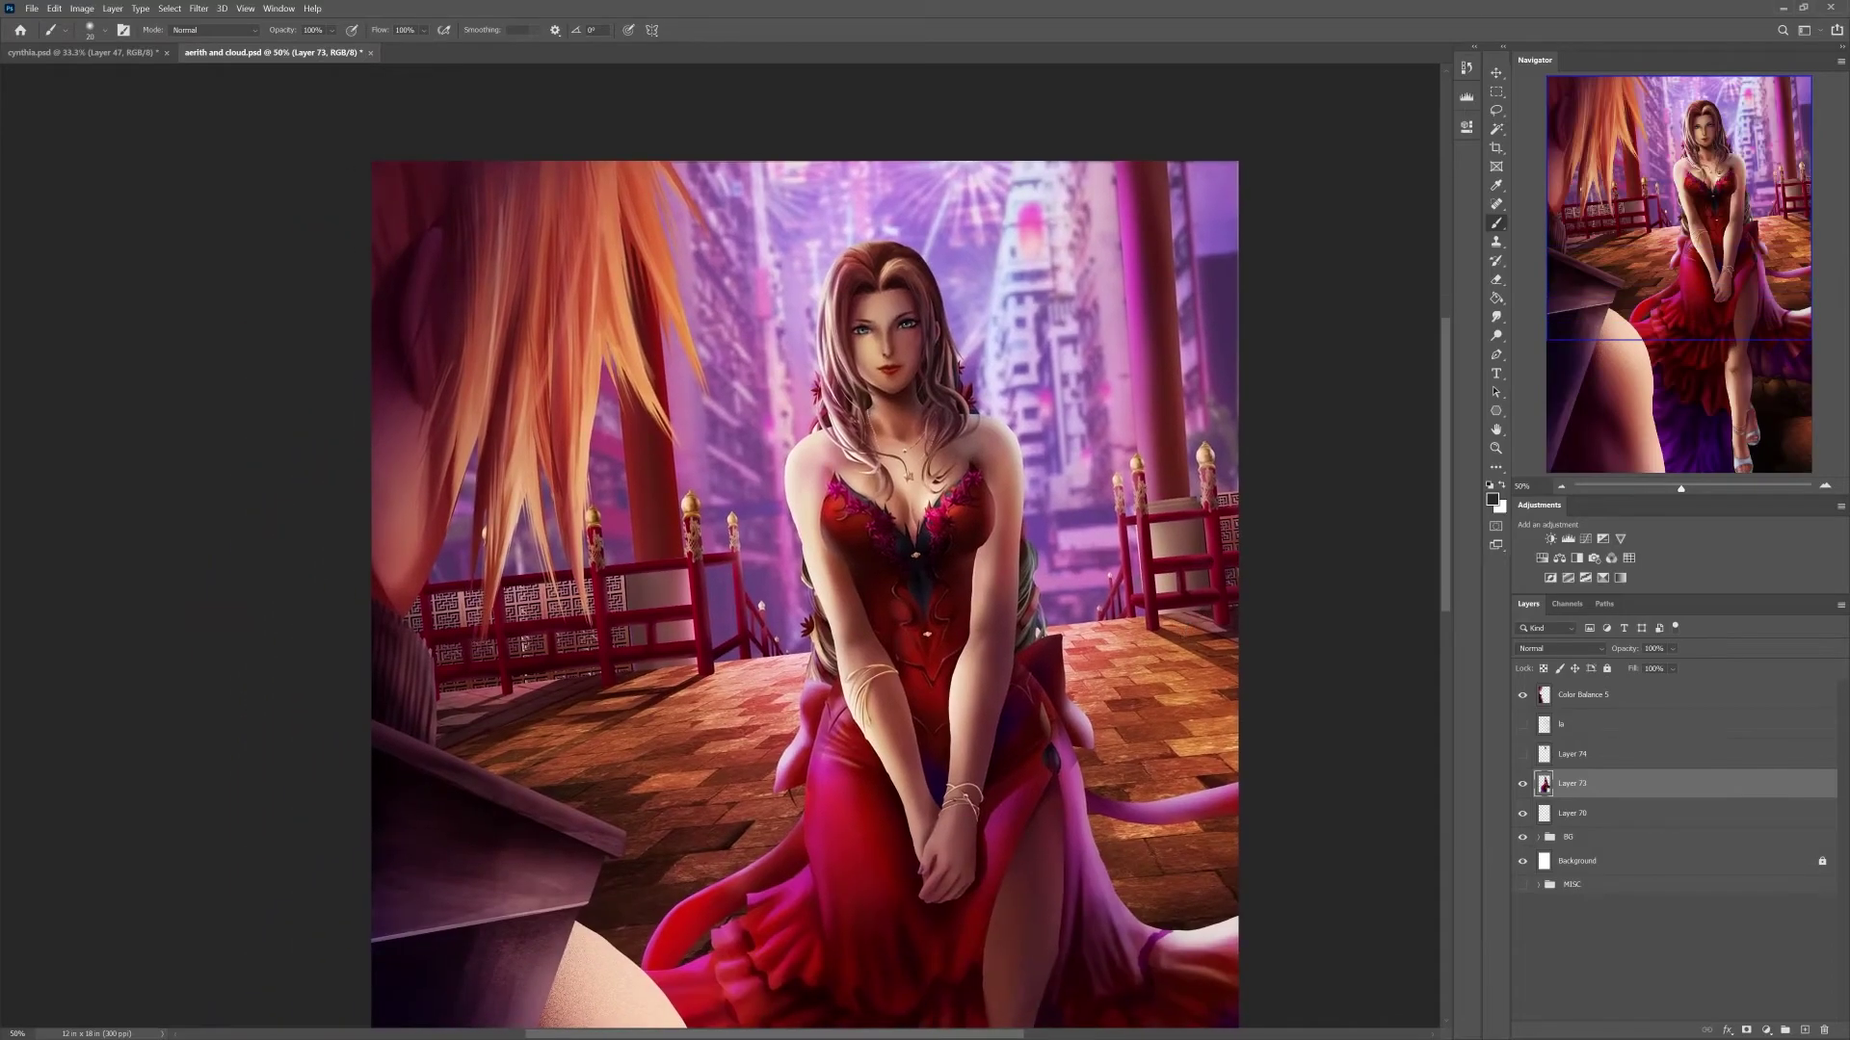
pyautogui.hotkey('ctrl', '-')
pyautogui.hotkey('ctrl', '+')
pyautogui.moveTo(1151, 662); pyautogui.dragTo(1146, 658)
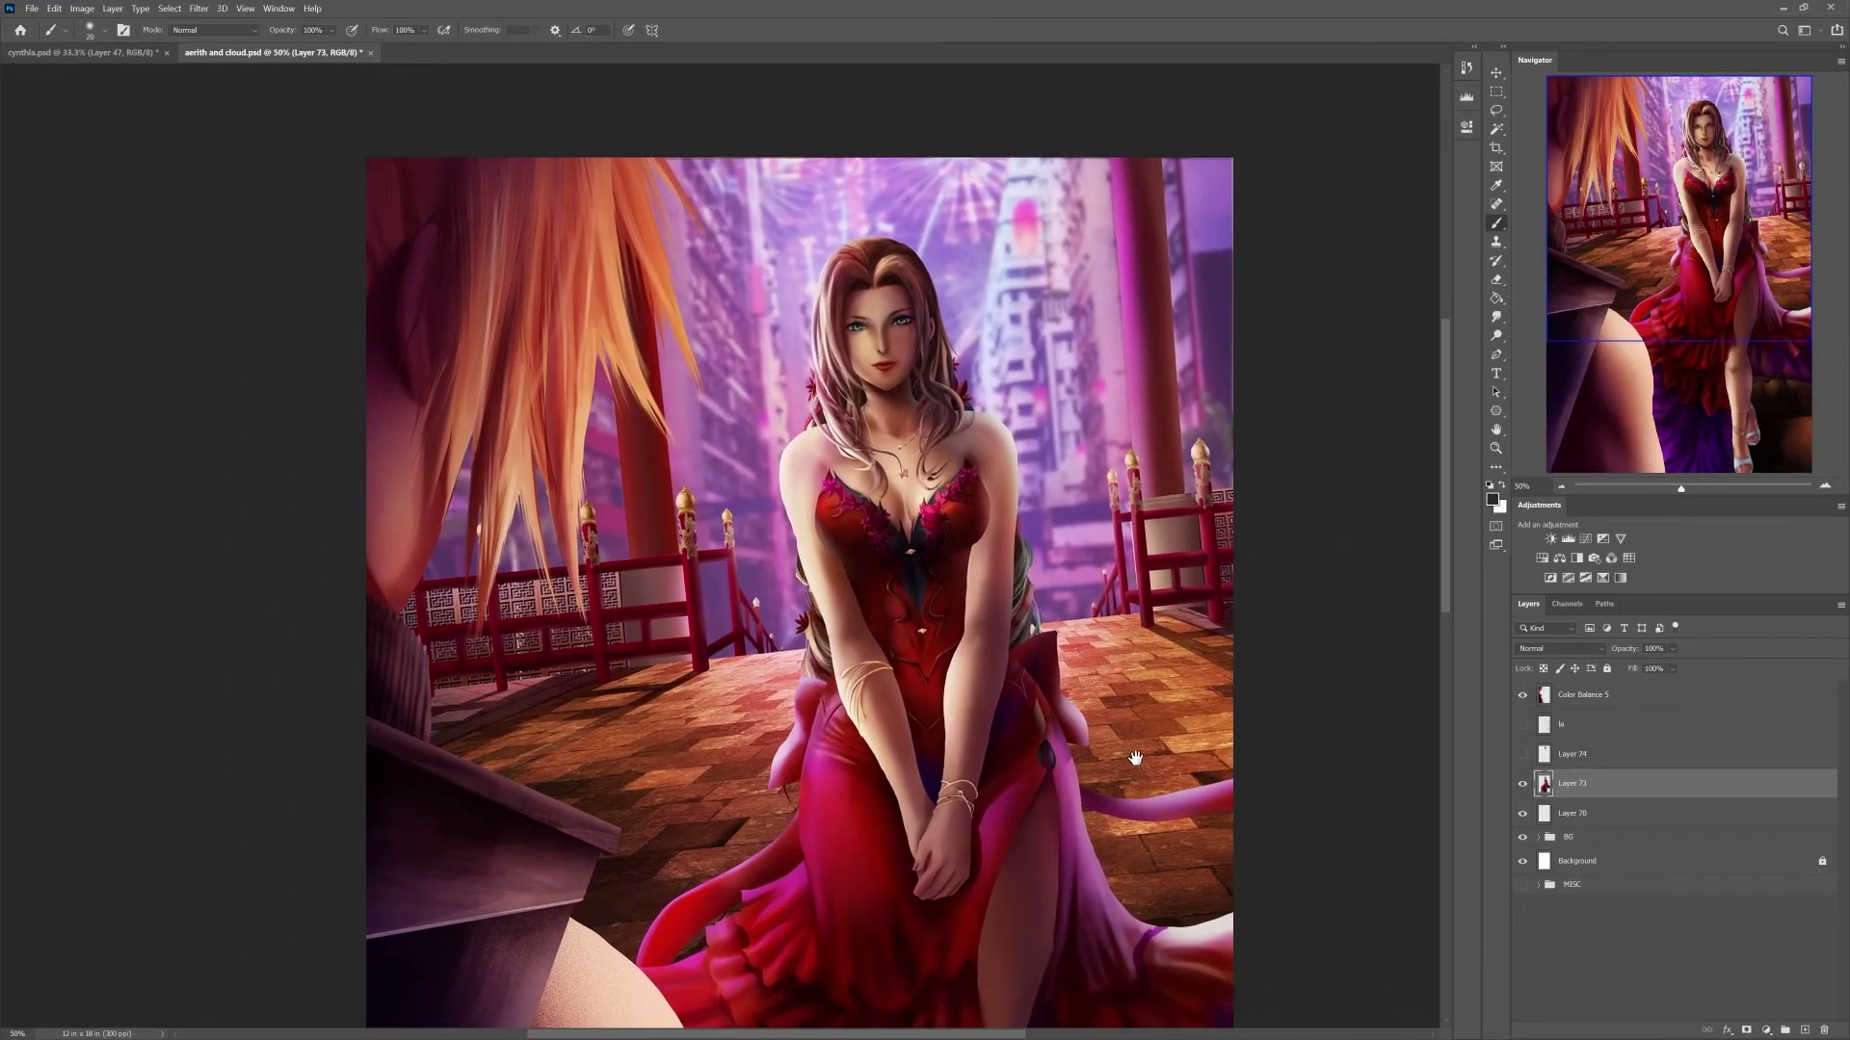
pyautogui.moveTo(1132, 760); pyautogui.dragTo(1168, 692)
pyautogui.click(1522, 785)
pyautogui.click(1522, 785)
pyautogui.click(1545, 696)
pyautogui.click(1522, 695)
pyautogui.hotkey('ctrl', '-')
pyautogui.hotkey('ctrl', '+')
pyautogui.moveTo(1146, 618); pyautogui.dragTo(1122, 701)
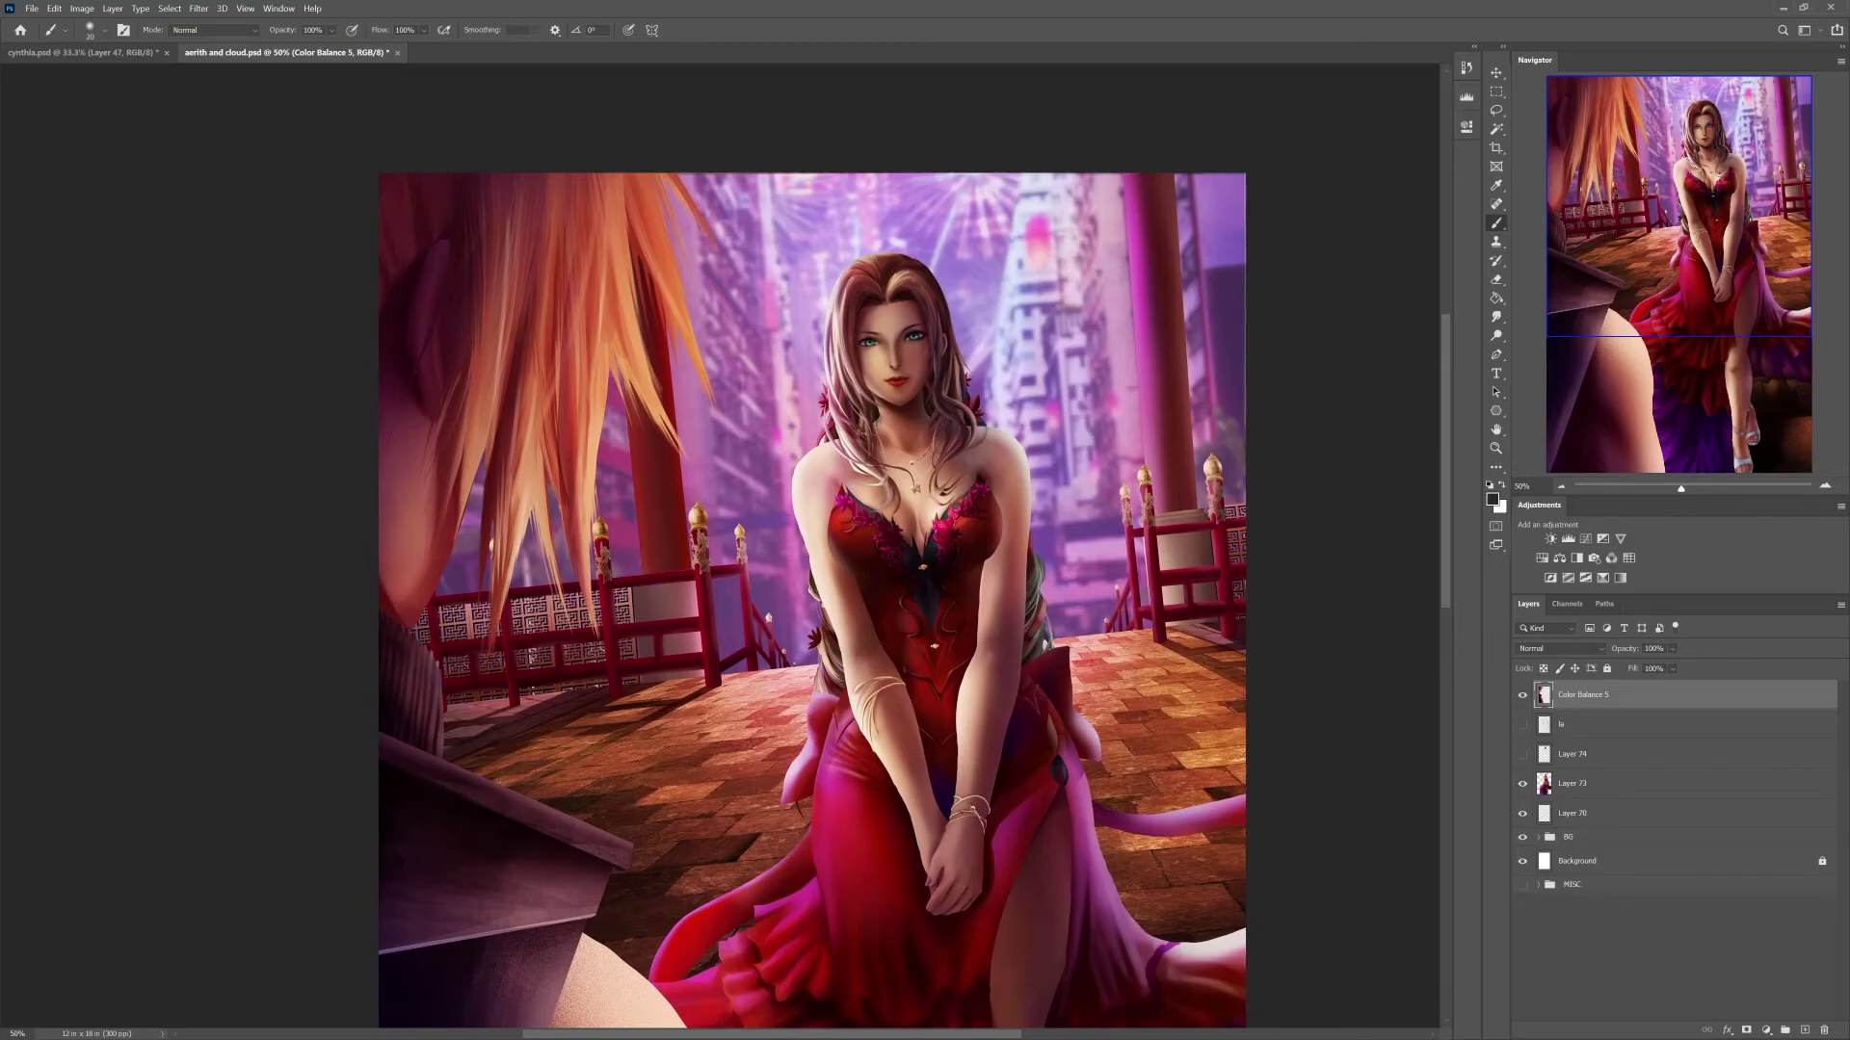
pyautogui.hotkey('ctrl', '+')
pyautogui.moveTo(1071, 259); pyautogui.dragTo(1027, 253)
pyautogui.moveTo(1343, 528); pyautogui.dragTo(1340, 504)
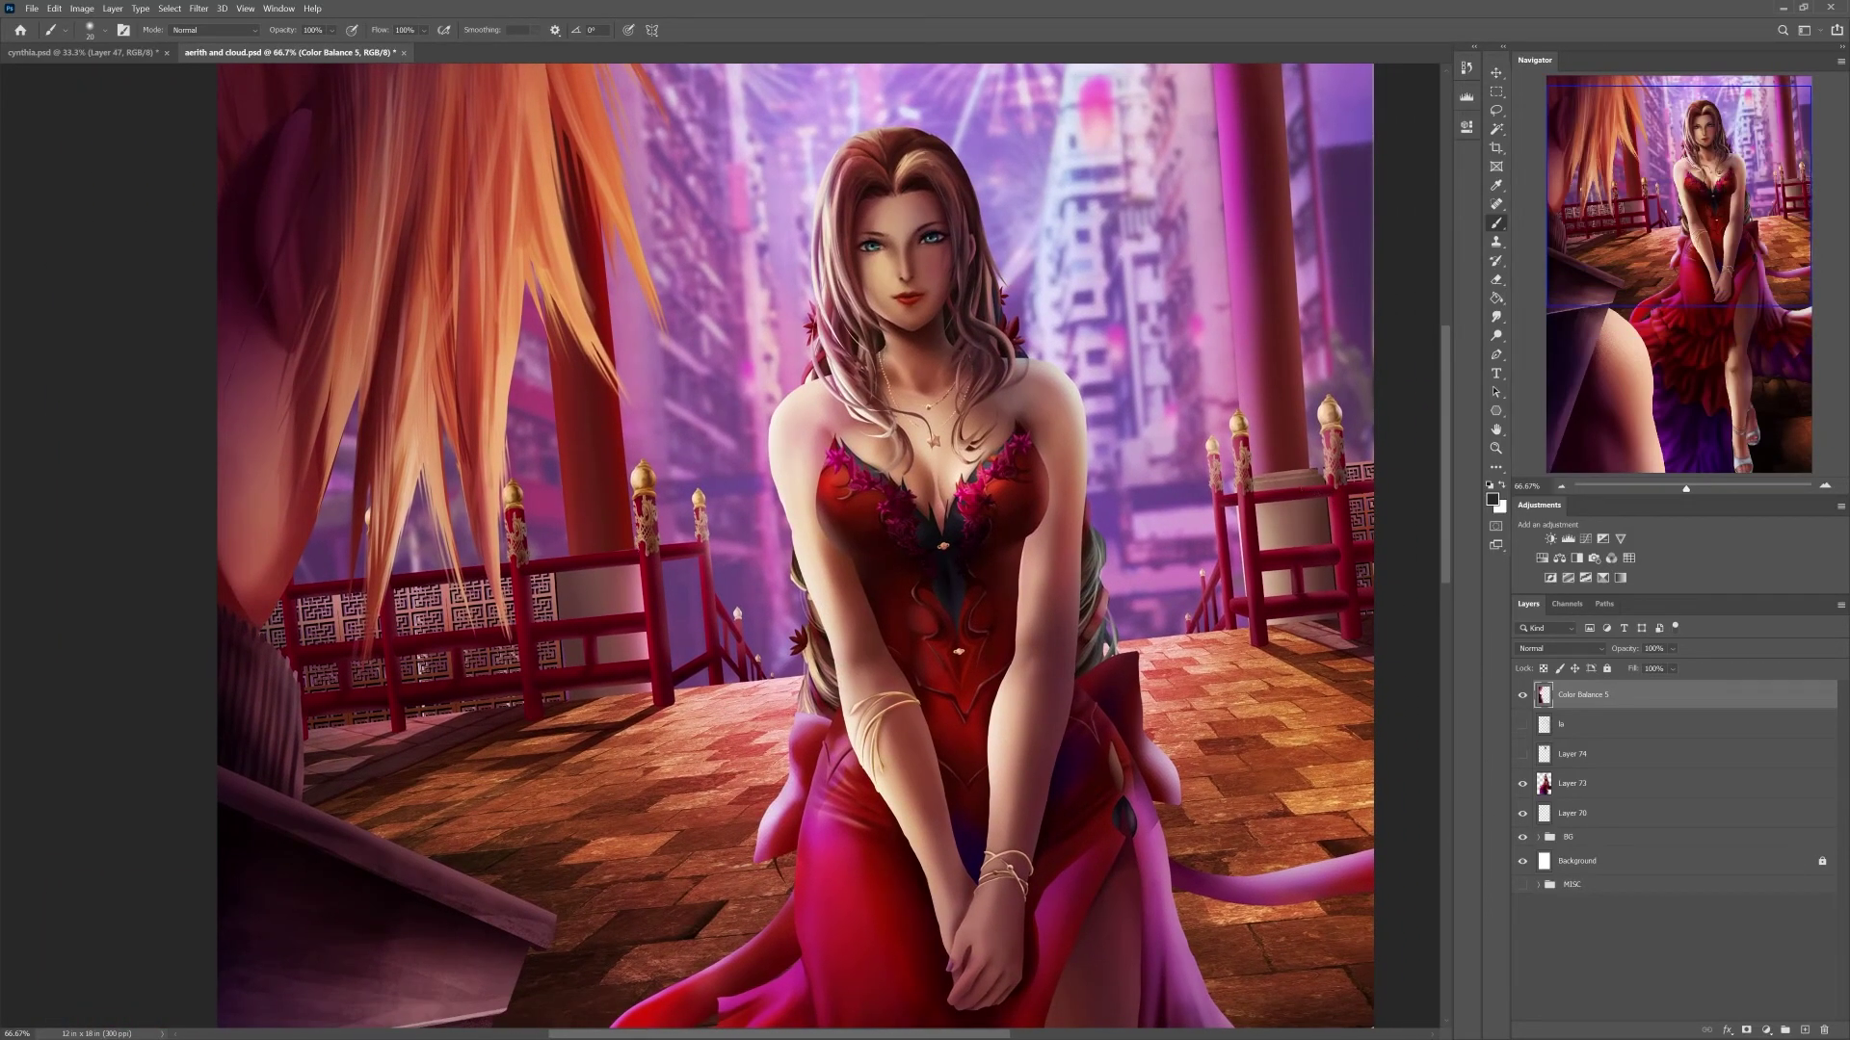
pyautogui.moveTo(1162, 396); pyautogui.dragTo(1180, 549)
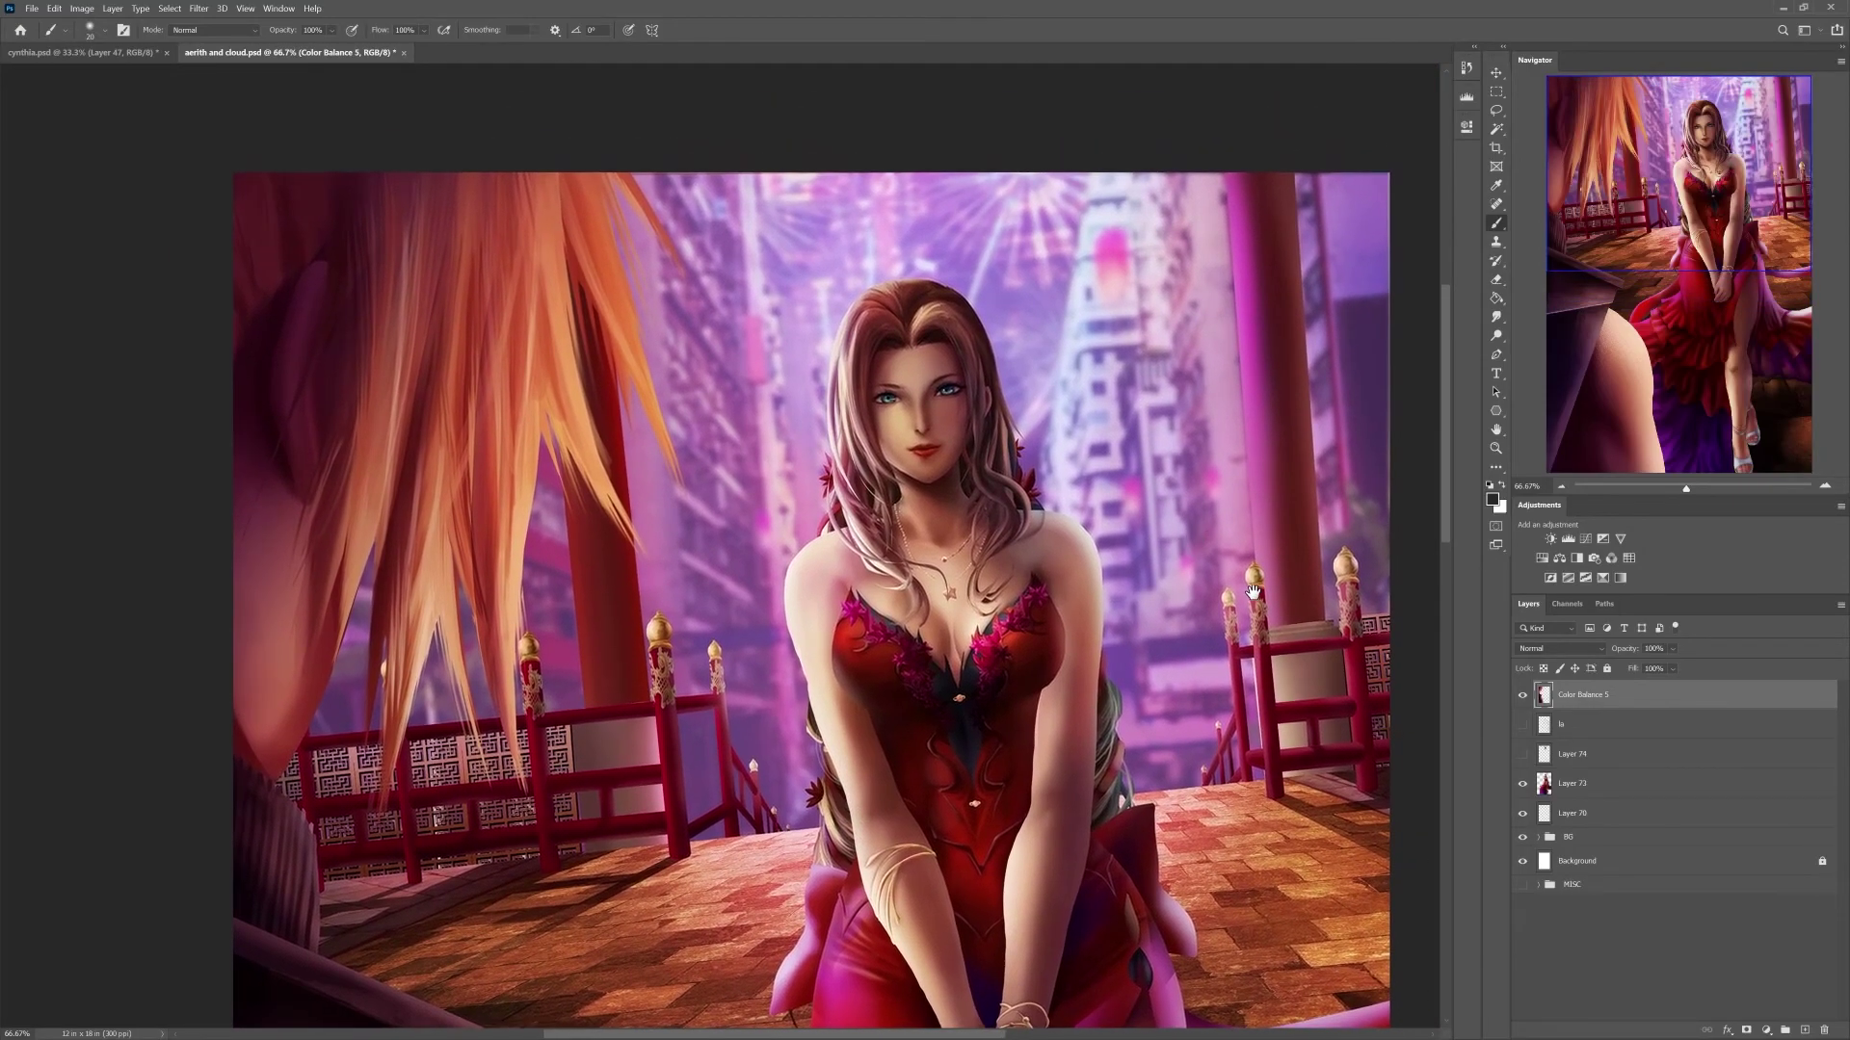